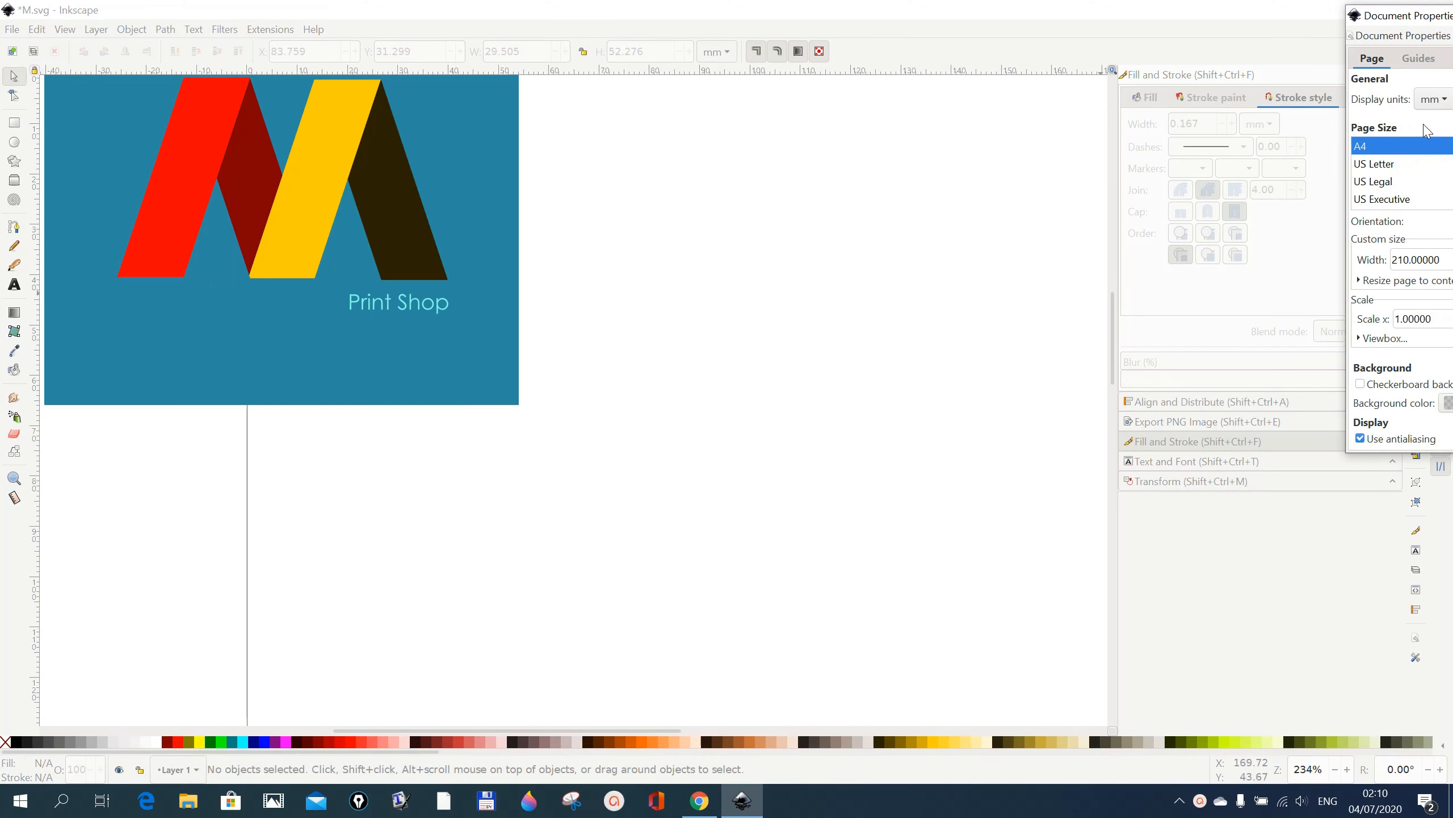
- Add a new rectangular grid to the document with X and Y spacing of 10 px
{"action": "mouse_move", "coordinate": [1418, 17]}
{"action": "left_mouse_down"}
{"action": "mouse_move", "coordinate": [887, 97]}
{"action": "mouse_move", "coordinate": [736, 142]}
{"action": "mouse_move", "coordinate": [675, 115]}
{"action": "left_mouse_up"}
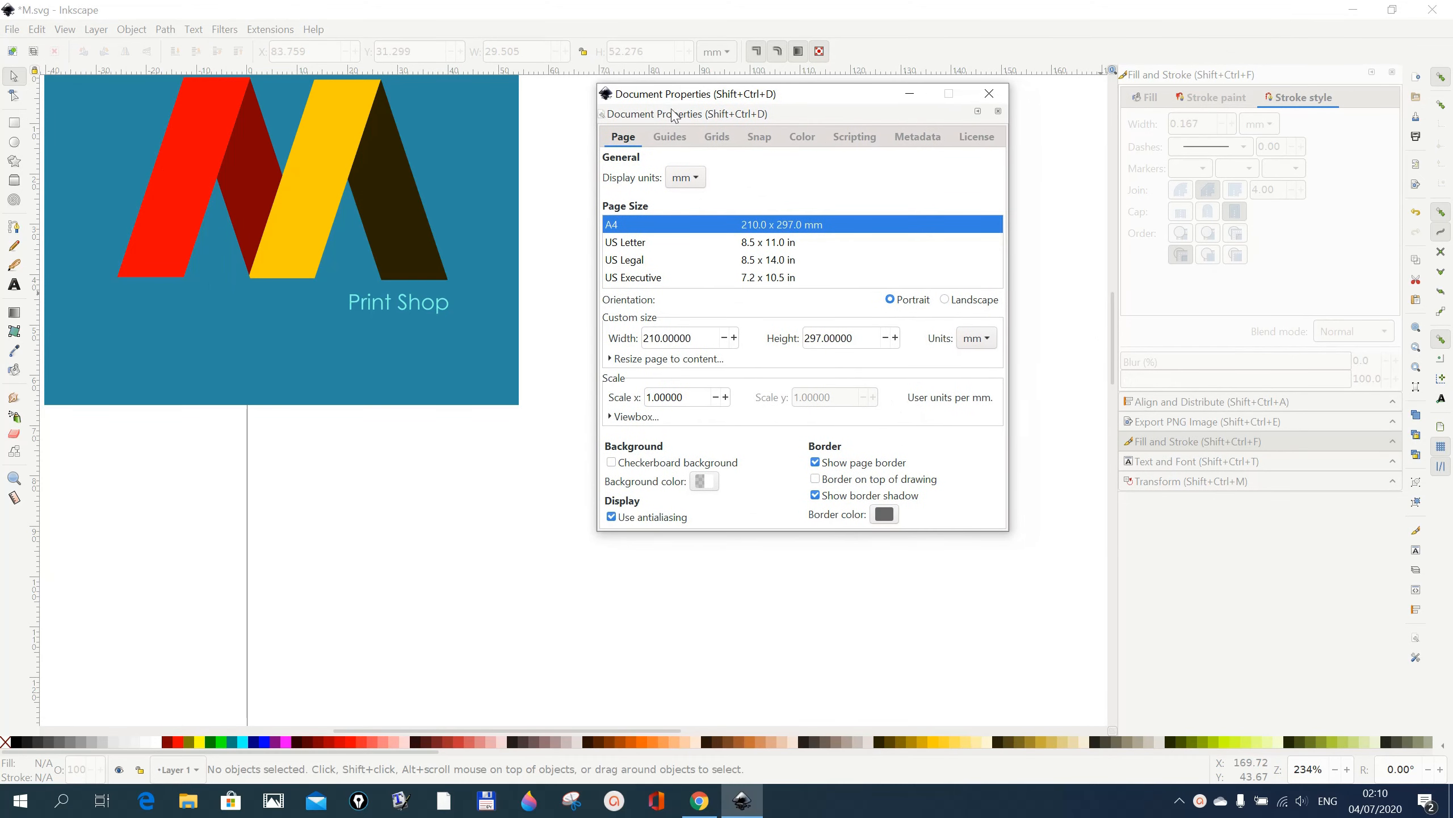
{"action": "left_click", "coordinate": [719, 137]}
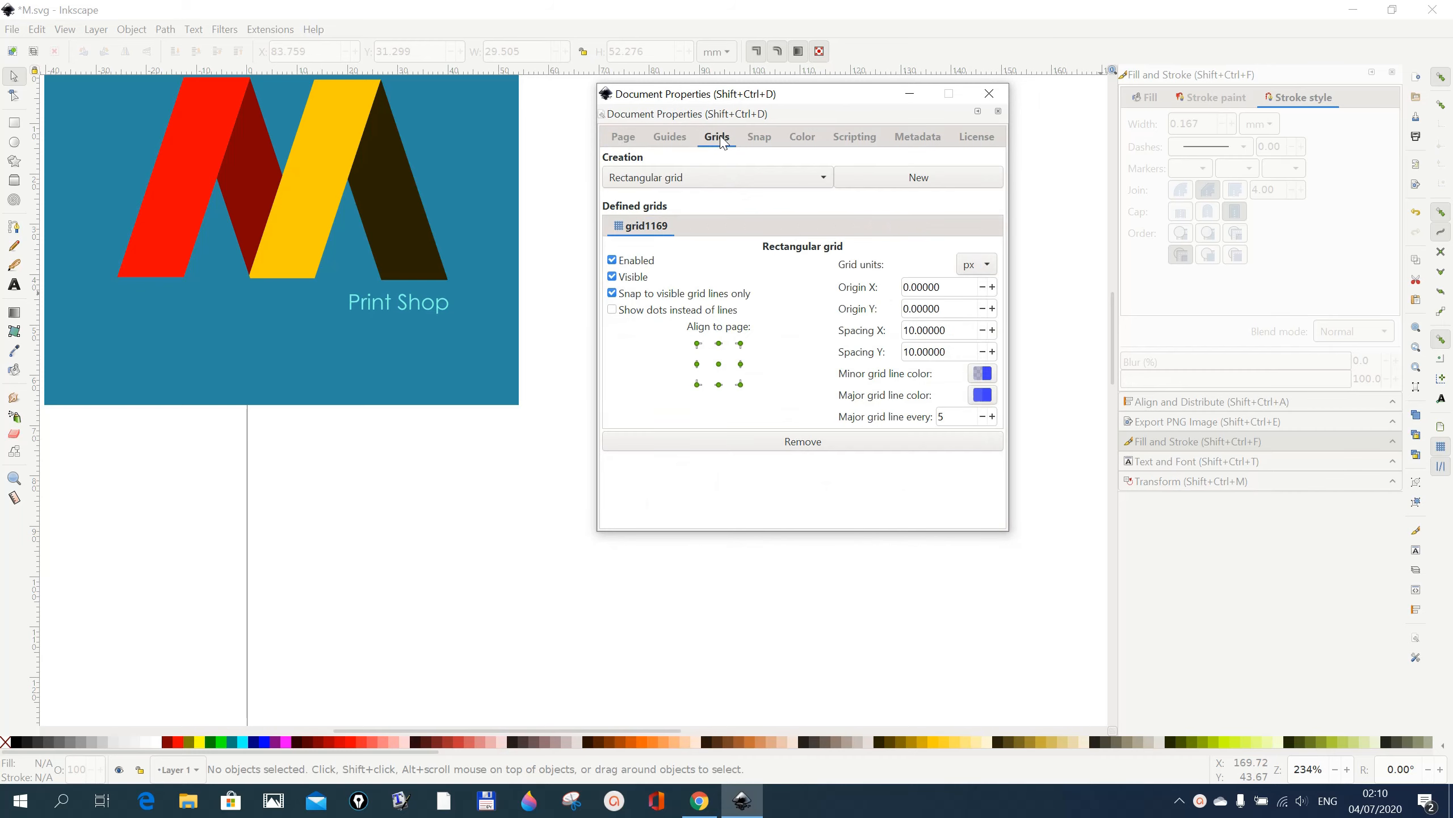
{"action": "left_click", "coordinate": [905, 179]}
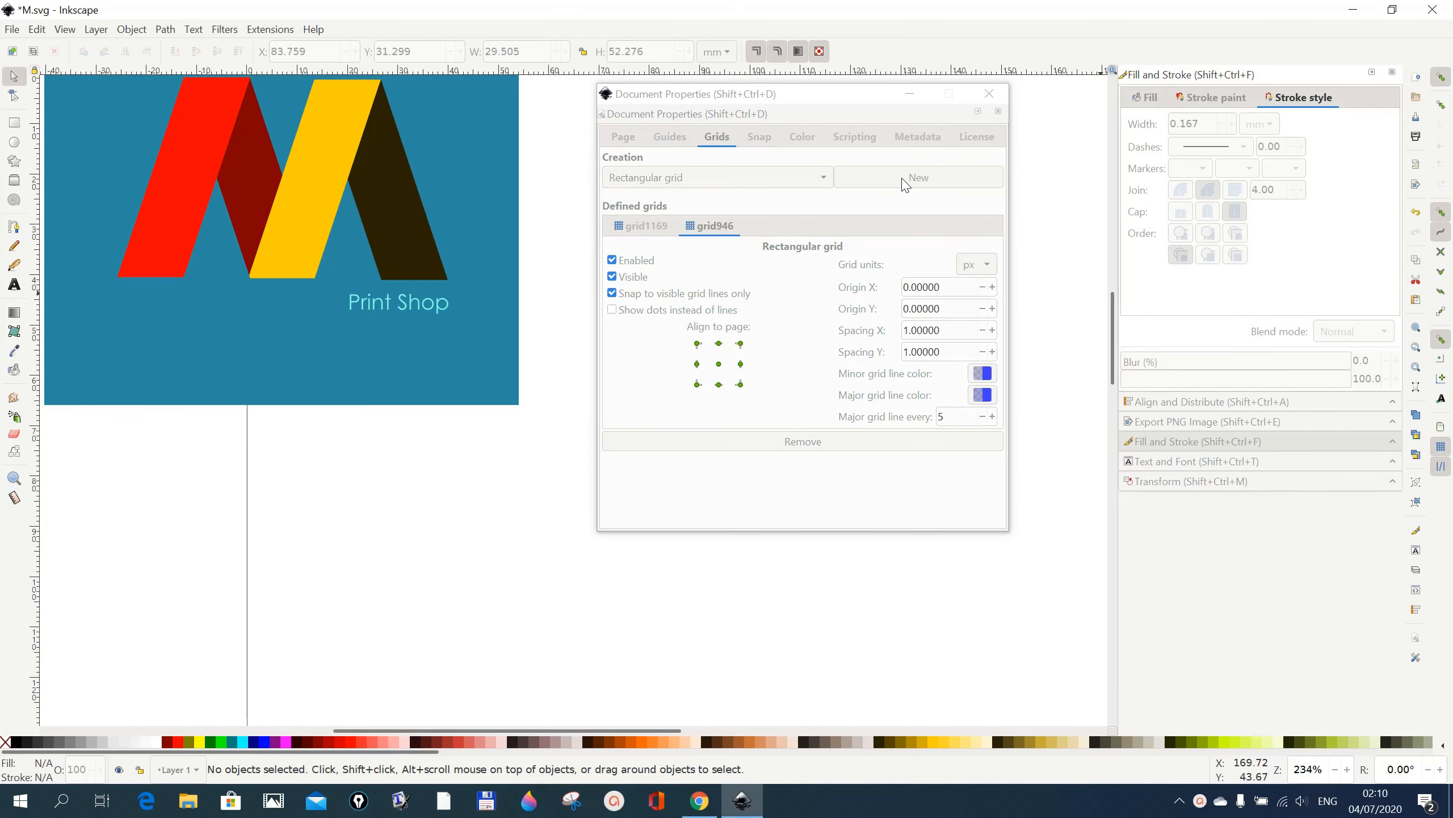
{"action": "left_click", "coordinate": [908, 332]}
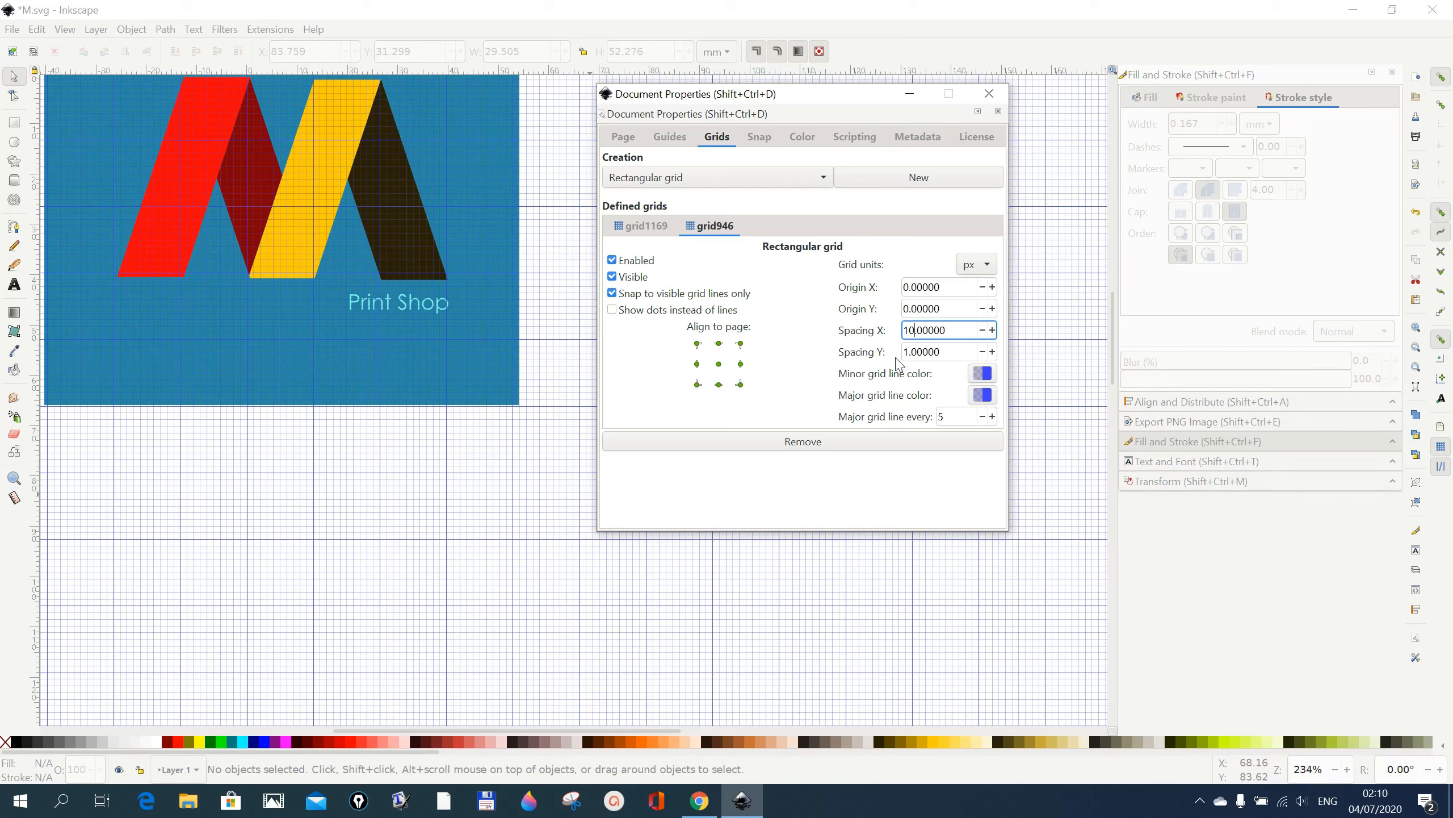
{"action": "left_click", "coordinate": [909, 352]}
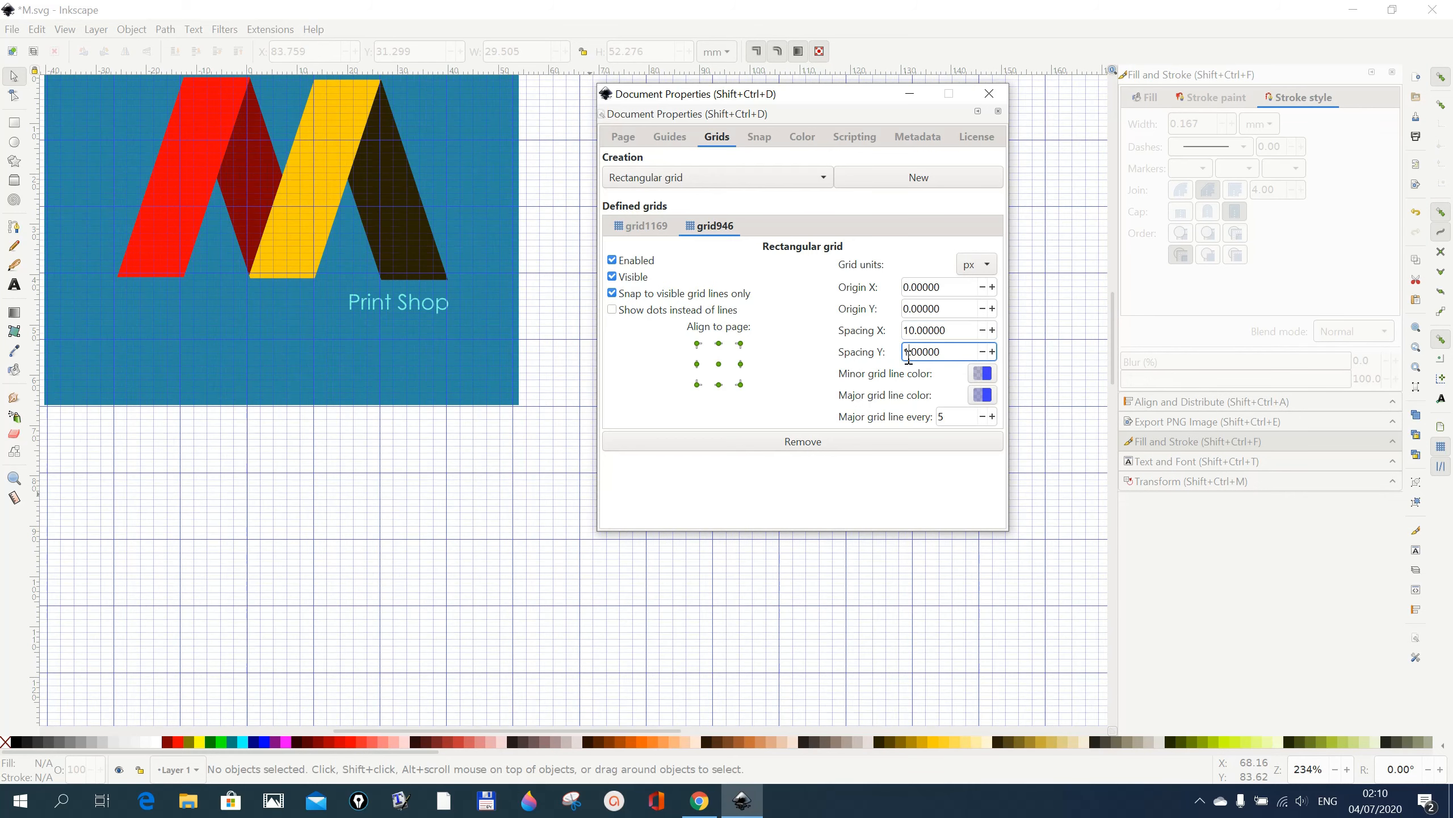
{"action": "type", "text": "0"}
- Set the new grid's major line colour alpha to 86 and close the document properties
{"action": "left_click", "coordinate": [983, 394]}
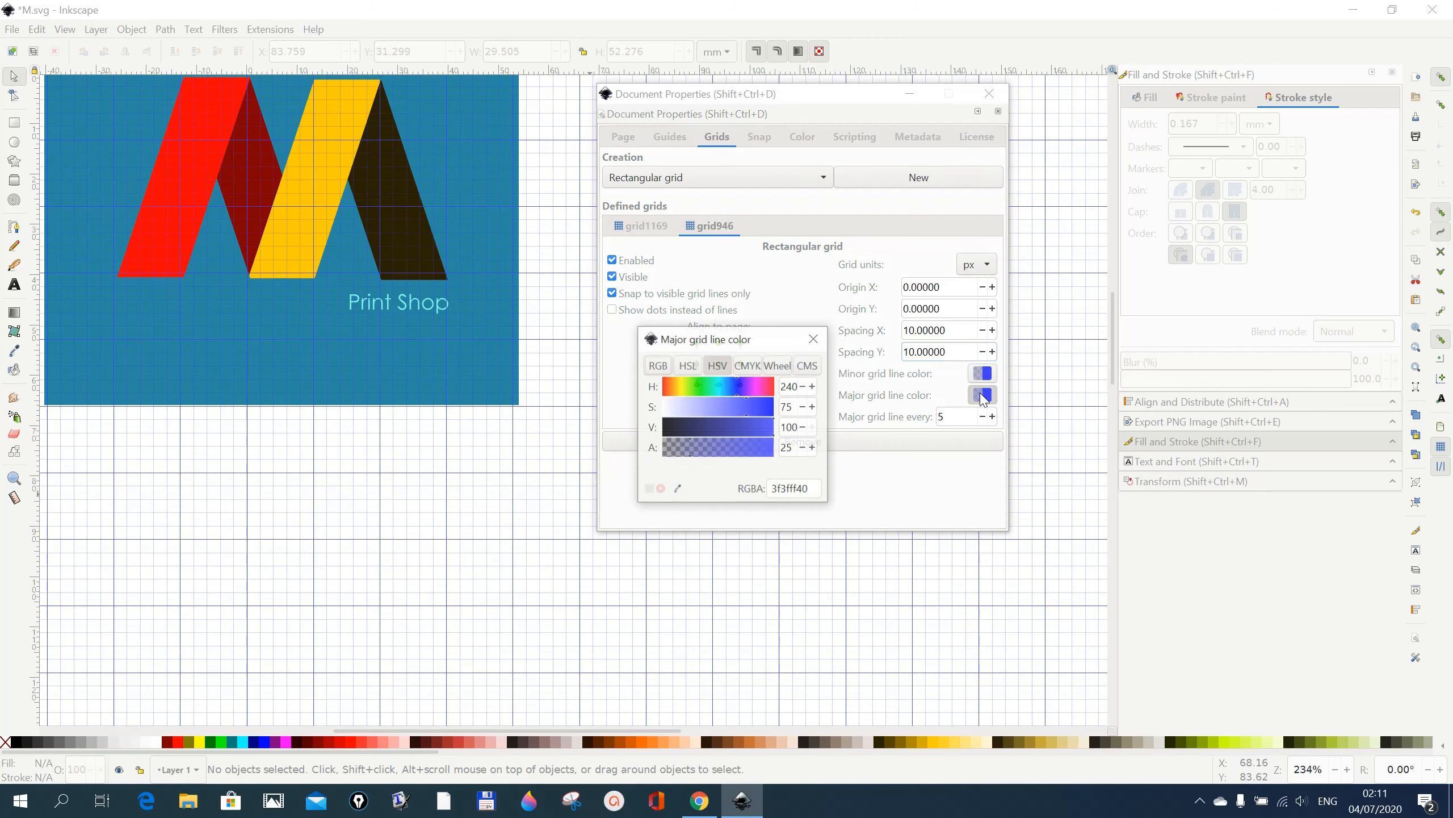
{"action": "left_click_drag", "start_coordinate": [738, 455], "coordinate": [749, 455]}
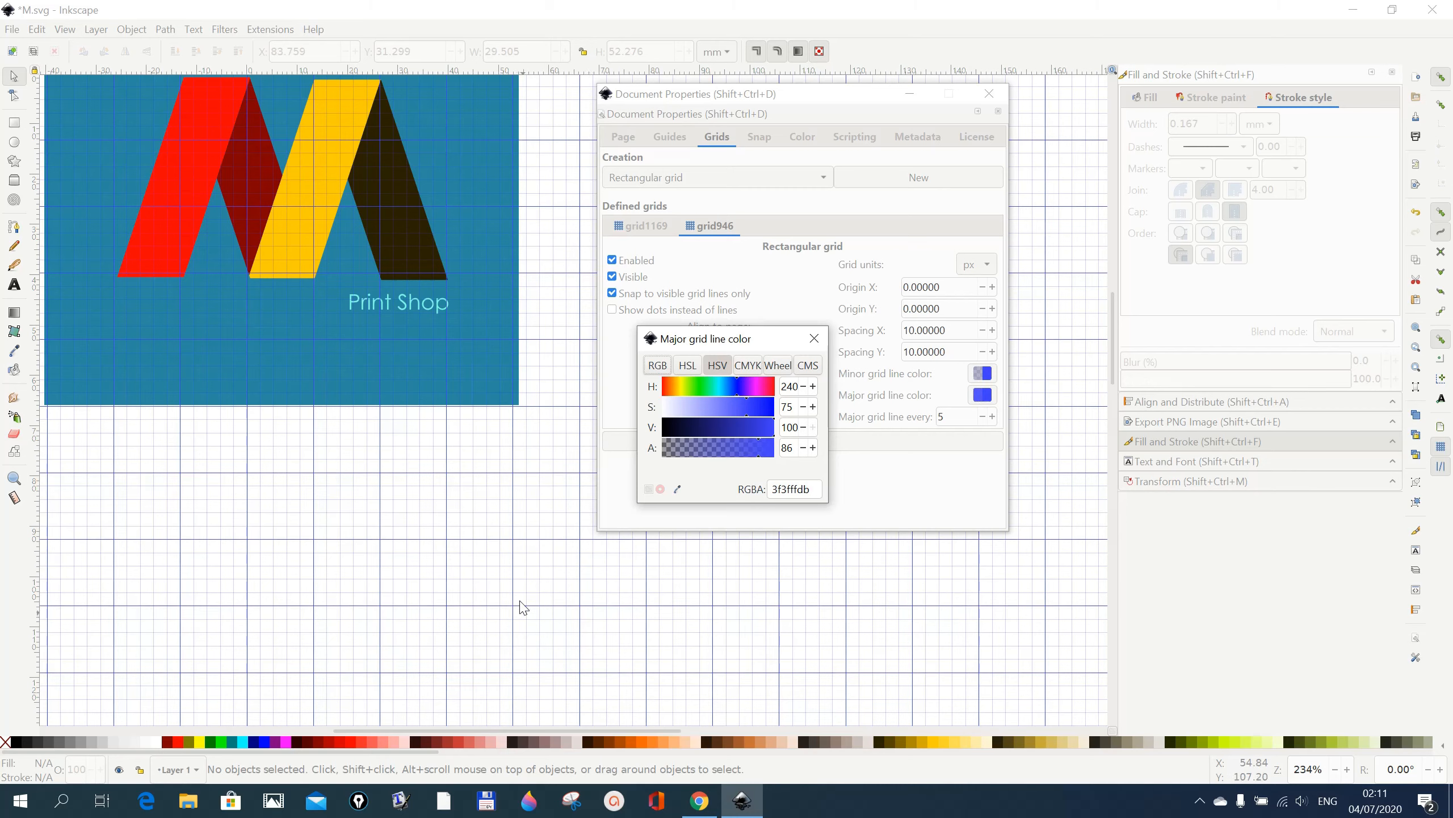
{"action": "left_click", "coordinate": [814, 338]}
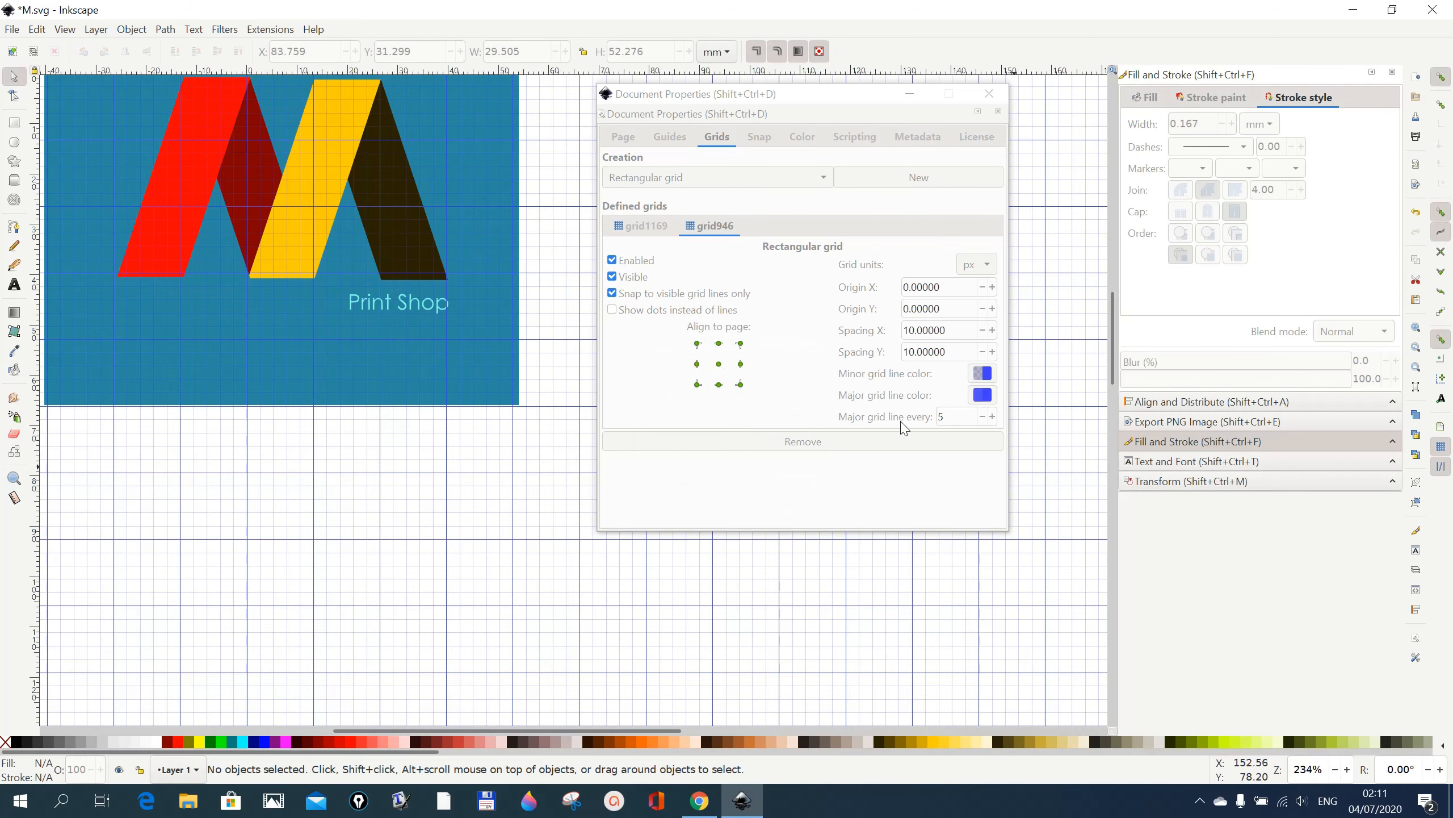
{"action": "left_click", "coordinate": [989, 94]}
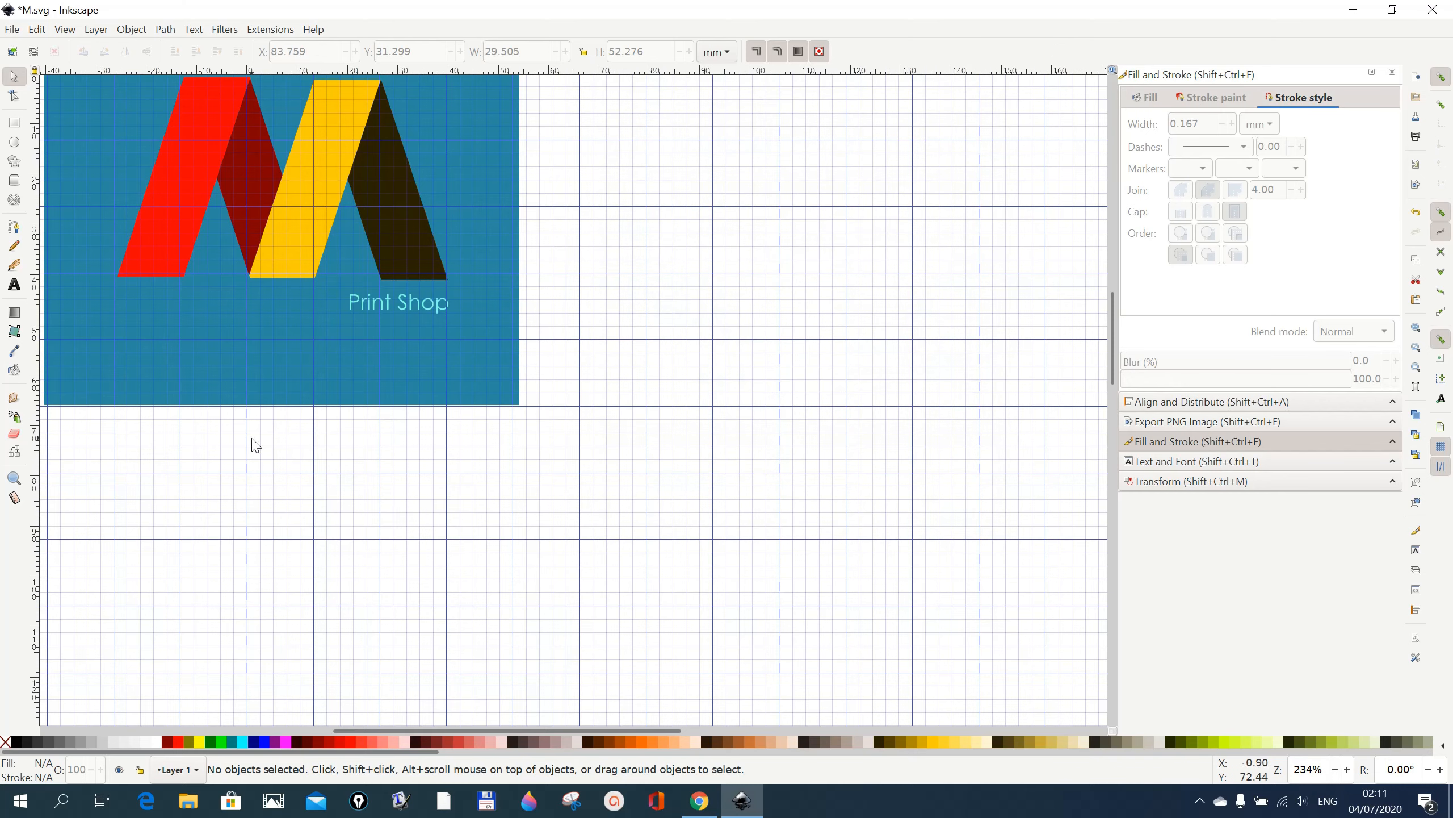
- Draw a closed right-leaning parallelogram about 27 mm wide and 40 mm tall on grid intersections, using straight segments in the empty area beside the logo
{"action": "left_click", "coordinate": [15, 228]}
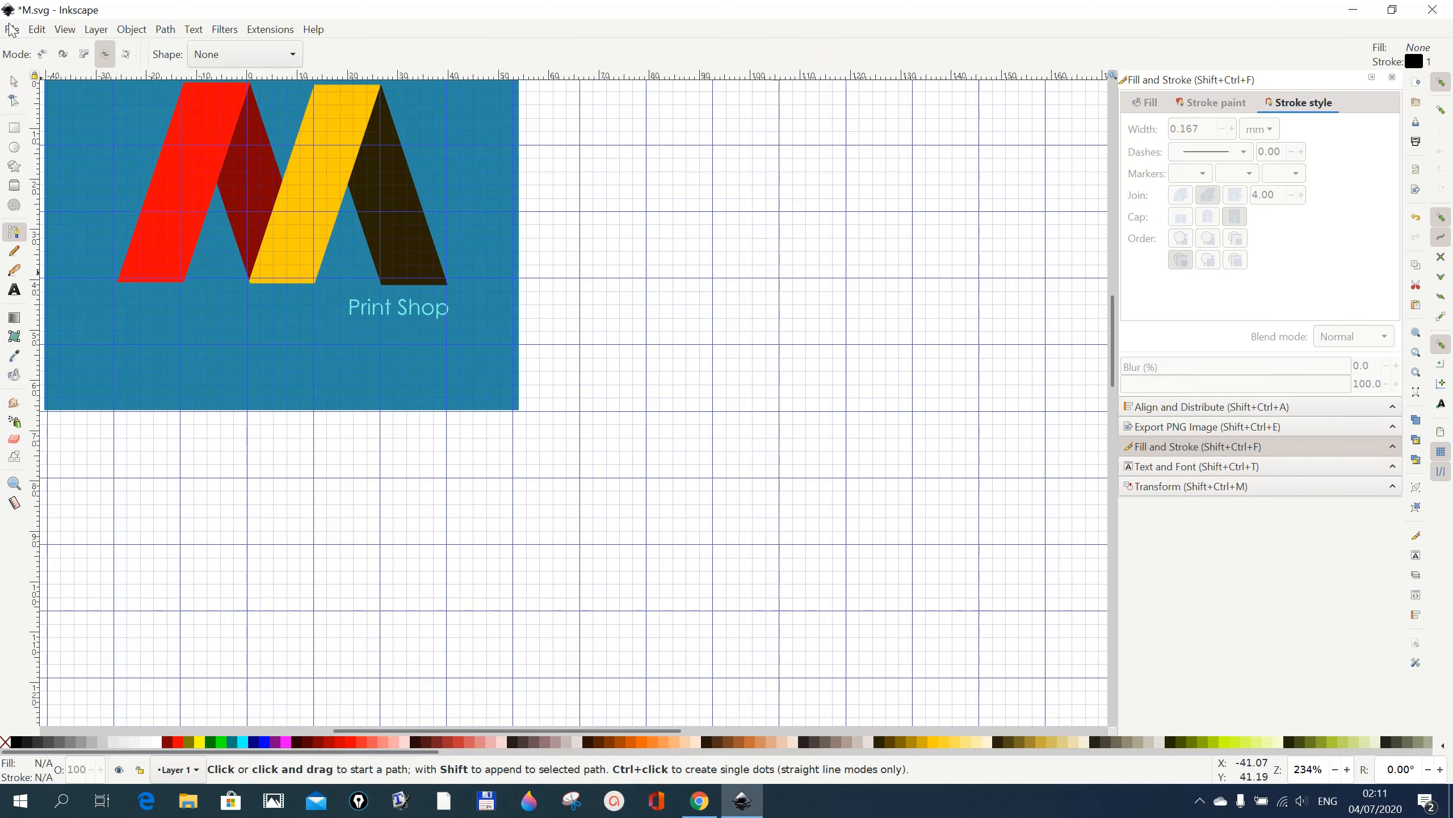
{"action": "left_click", "coordinate": [103, 61]}
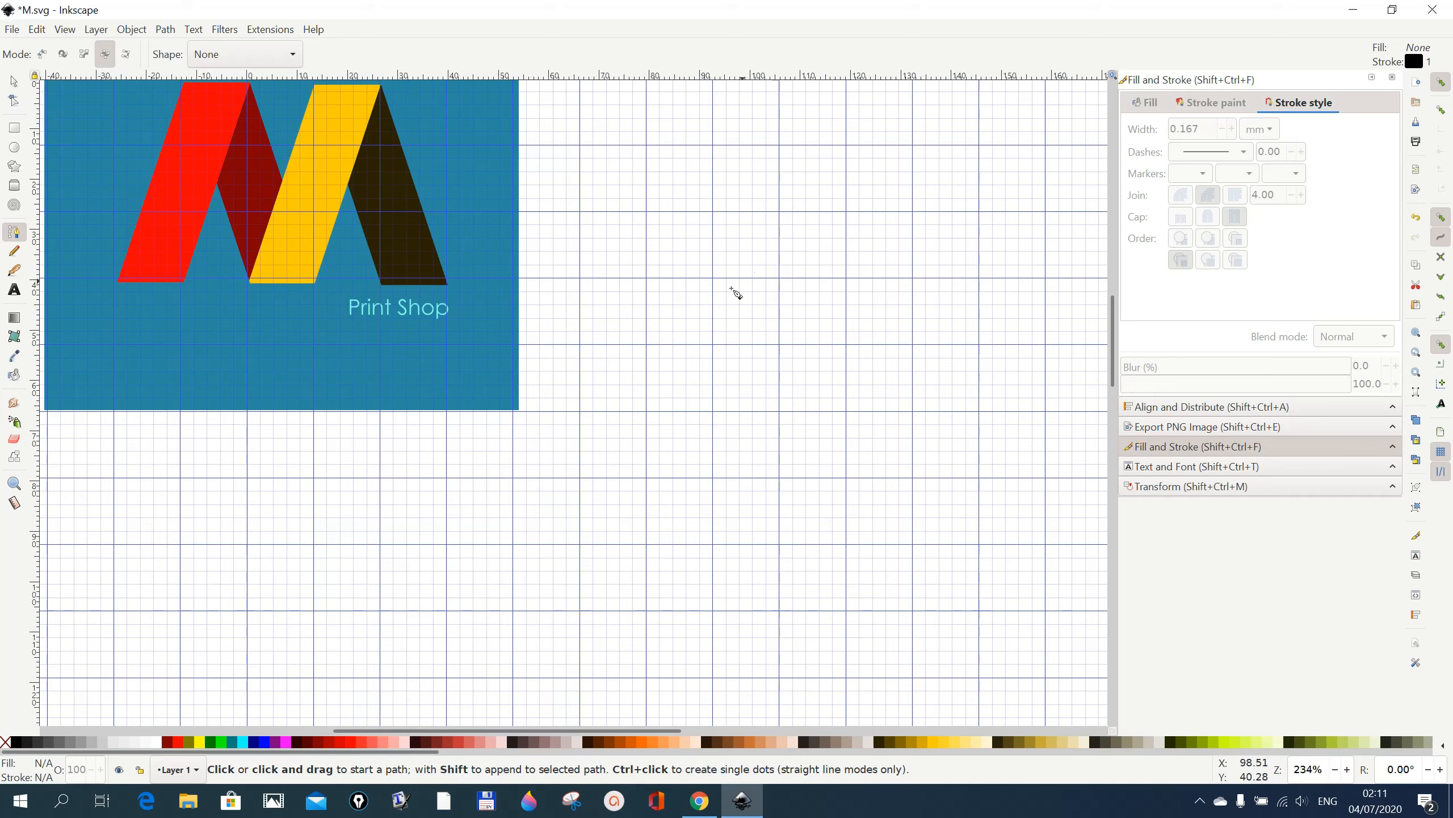
{"action": "left_click", "coordinate": [713, 278]}
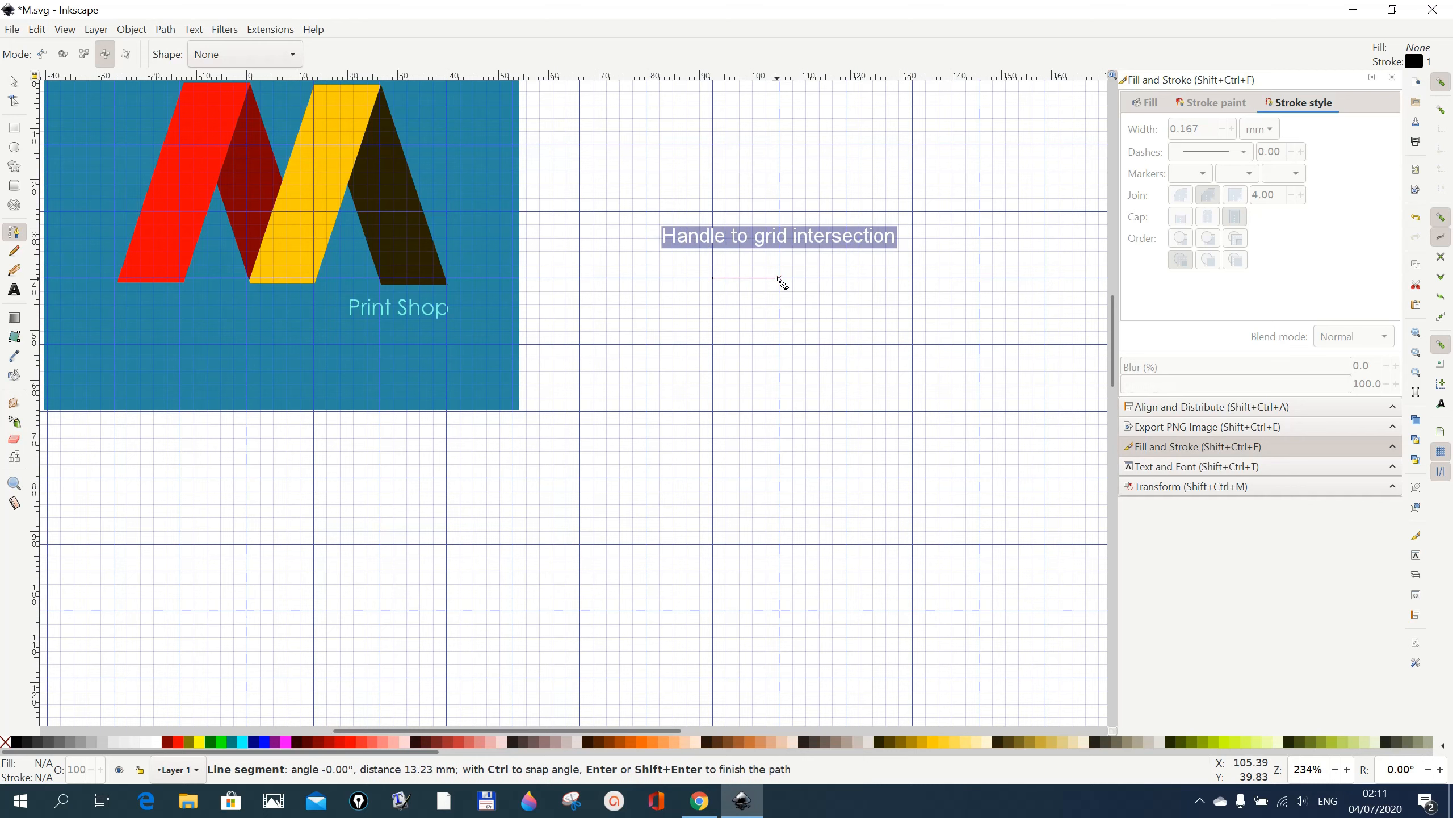
{"action": "left_click", "coordinate": [779, 278]}
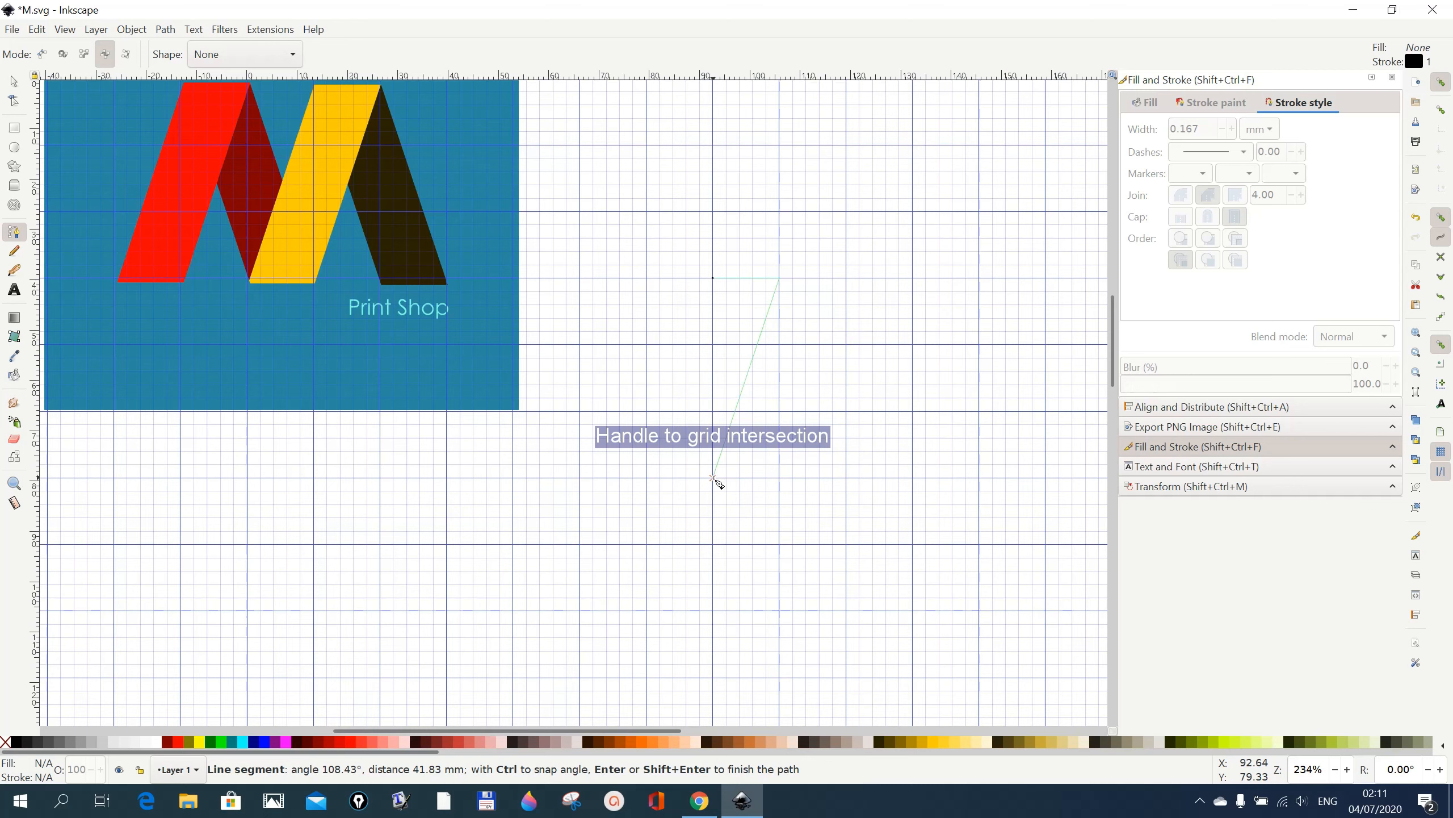
{"action": "left_click", "coordinate": [712, 477]}
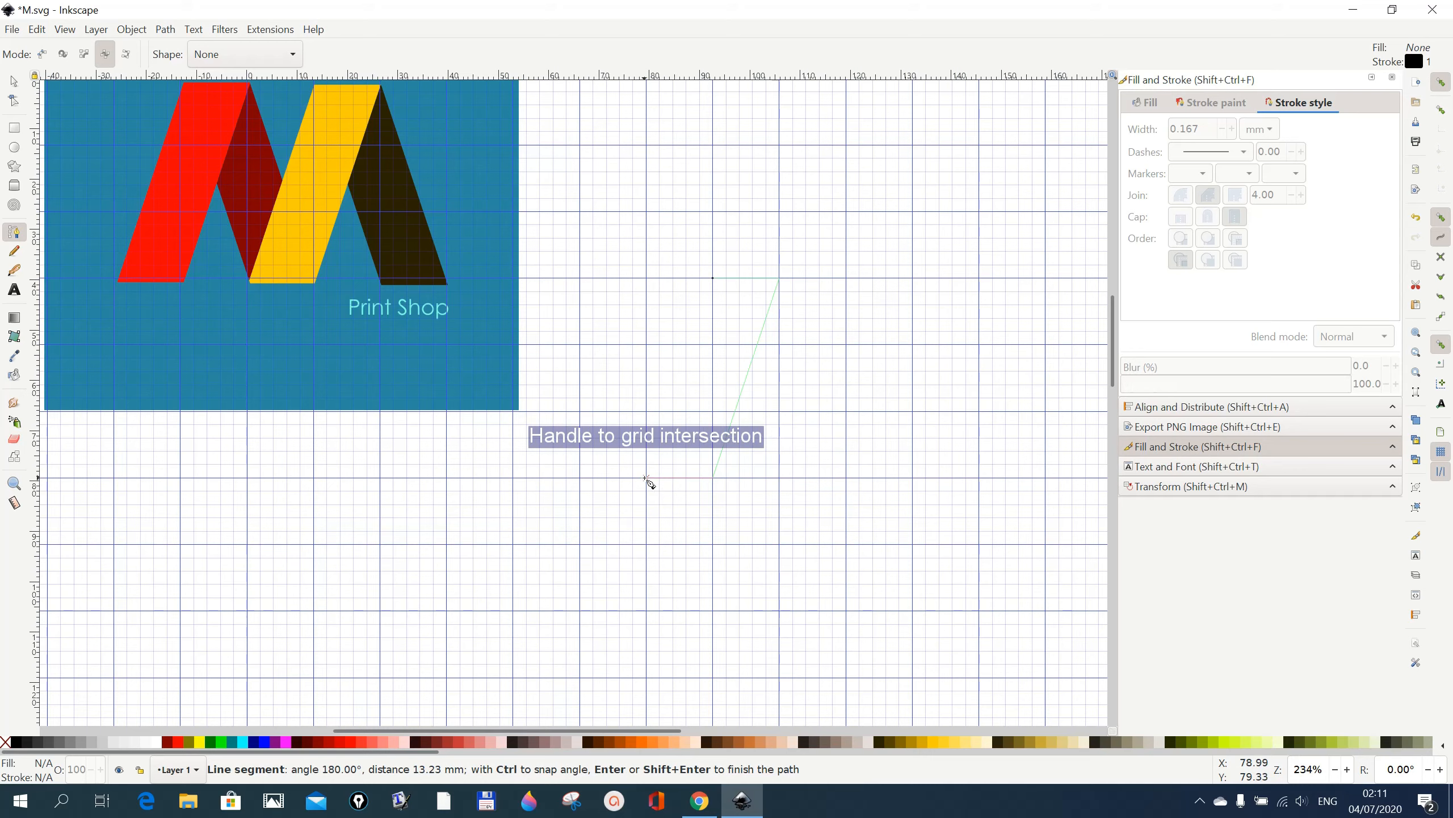
{"action": "left_click", "coordinate": [646, 477]}
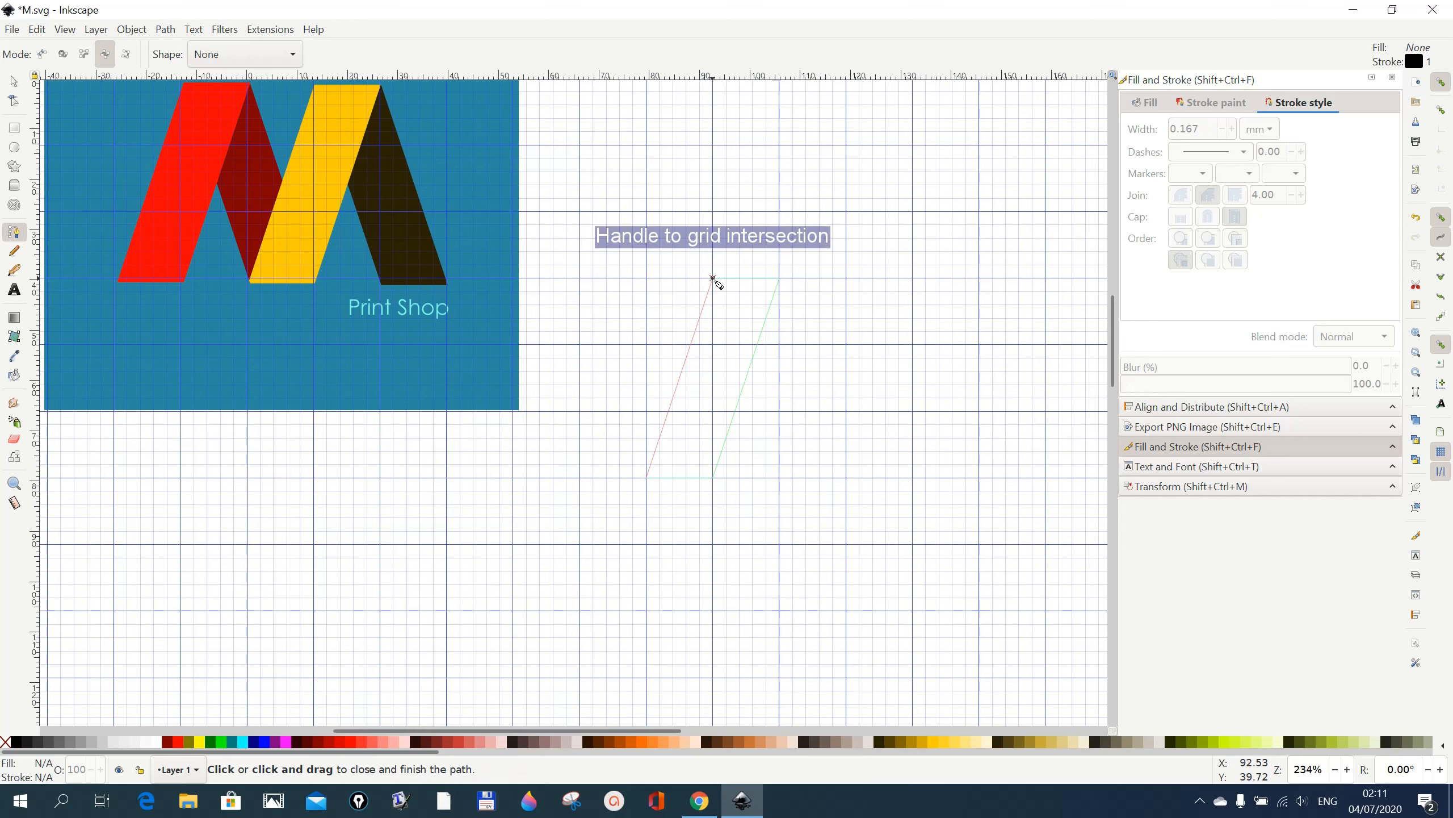
{"action": "left_click", "coordinate": [713, 279]}
{"action": "left_click", "coordinate": [713, 278]}
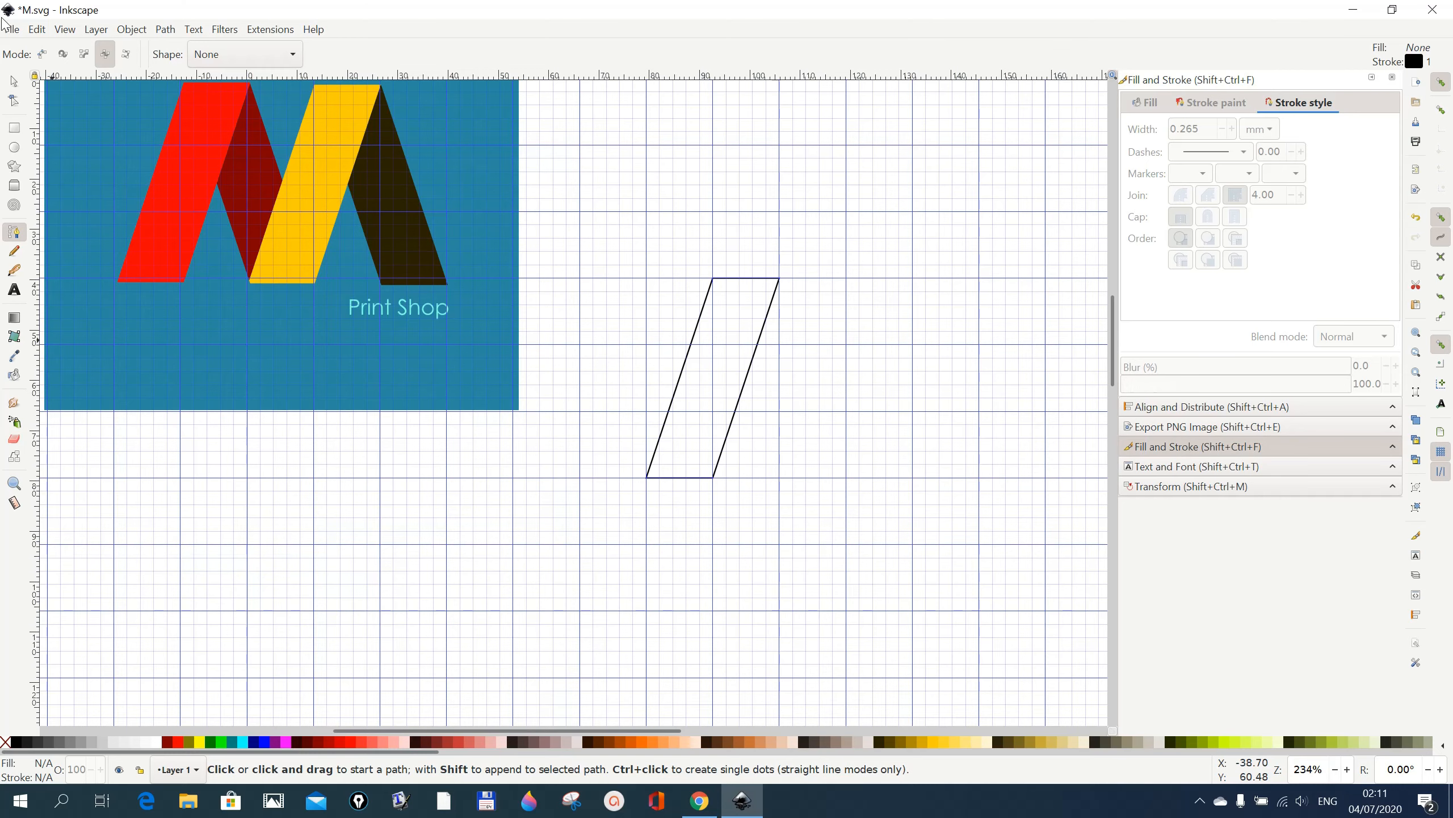
- Fill the new parallelogram with bright red
{"action": "left_click", "coordinate": [14, 82]}
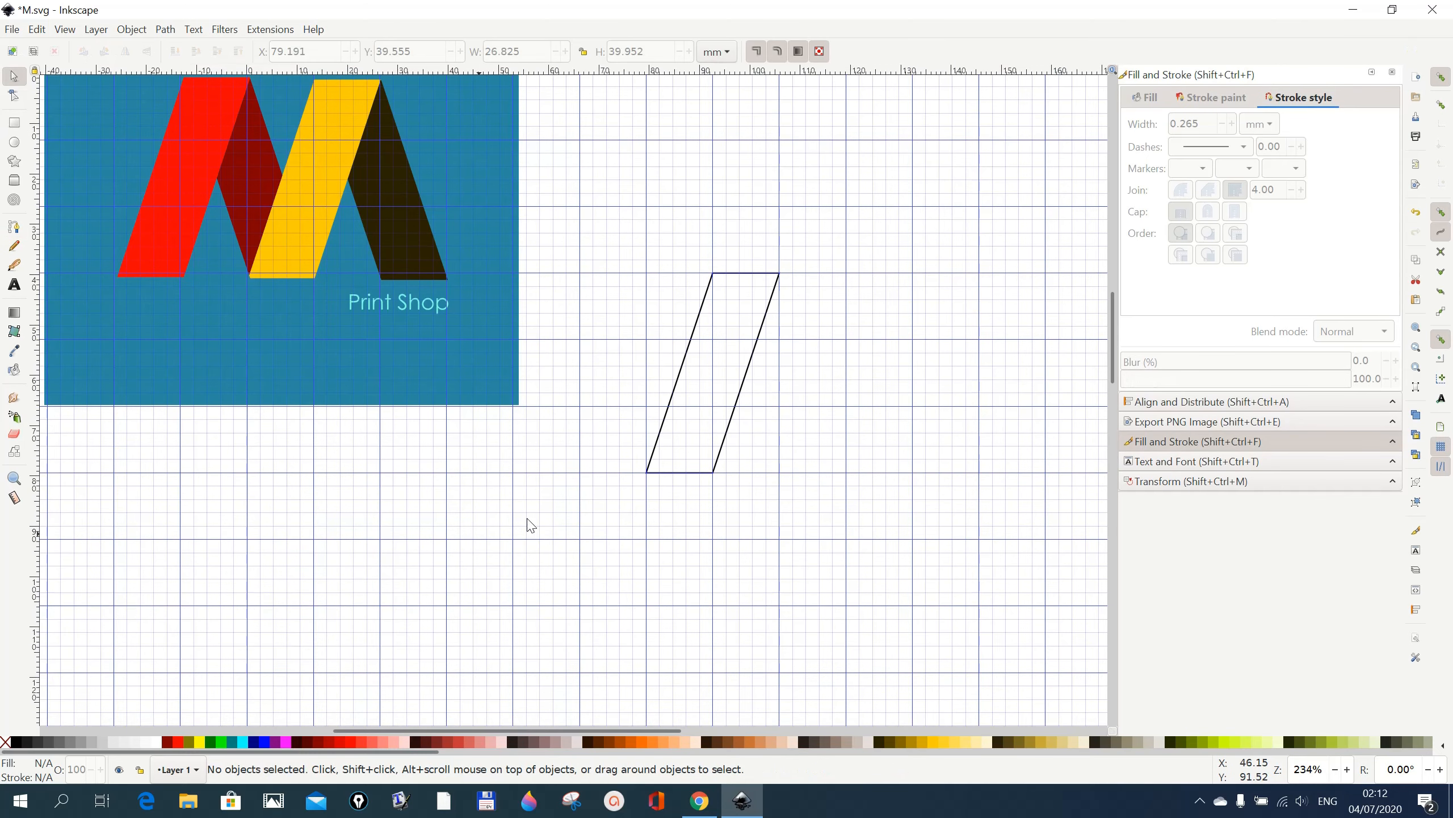
{"action": "left_click", "coordinate": [650, 470]}
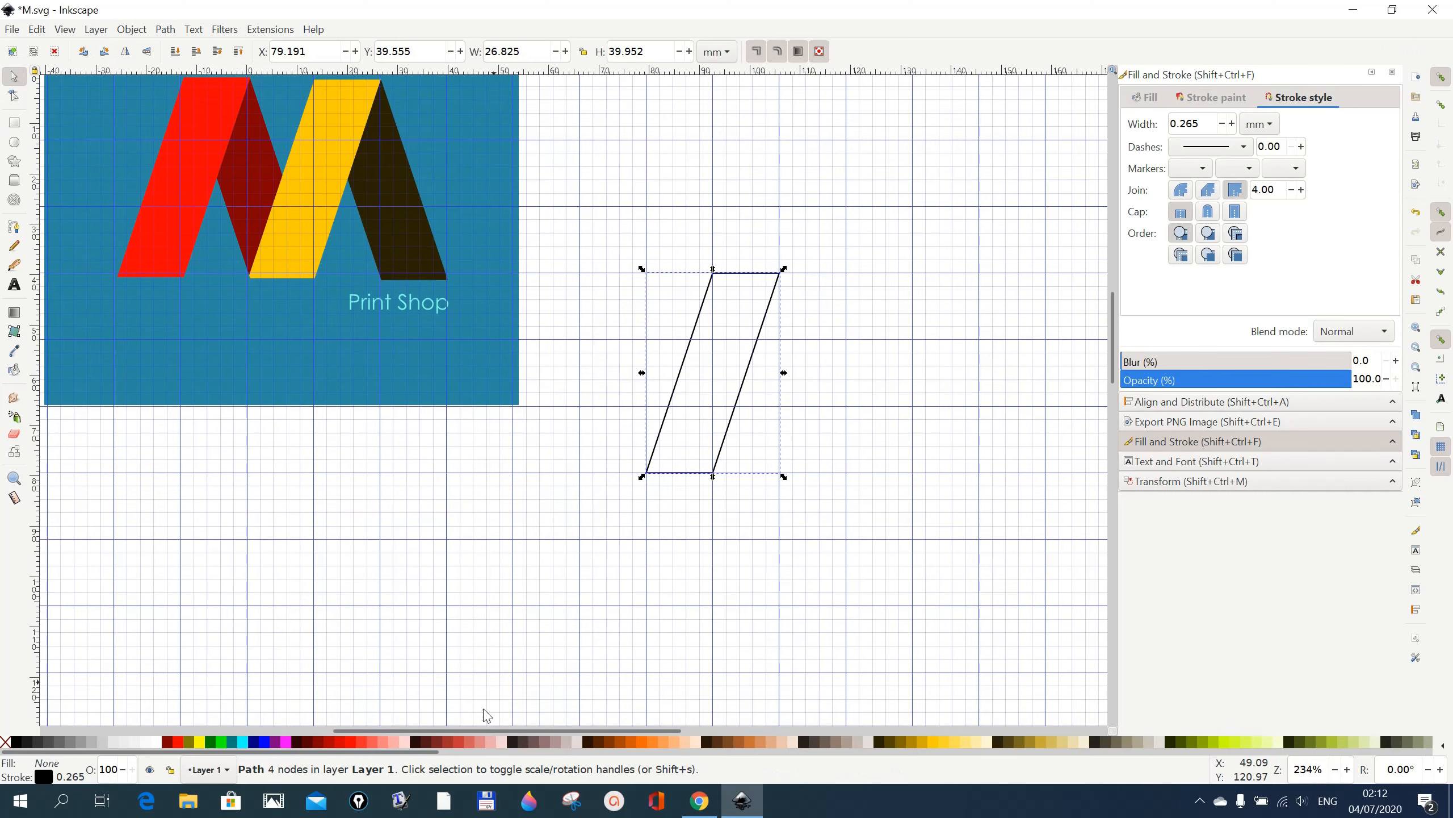
{"action": "left_click", "coordinate": [355, 742]}
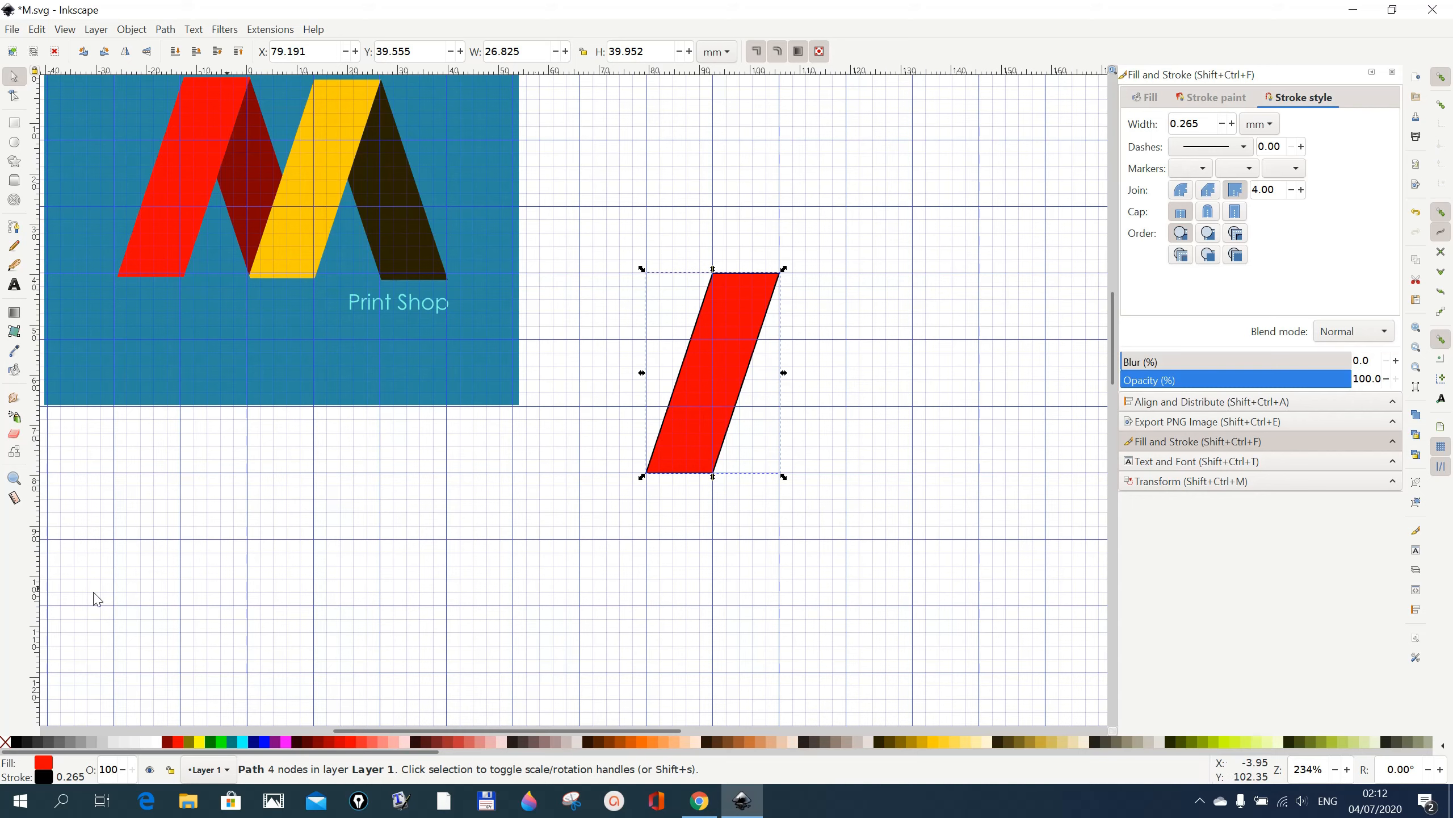
- Duplicate the red parallelogram and place the copy below the reference logo, at about X -25 mm, Y 80 mm
{"action": "right_click", "coordinate": [699, 439]}
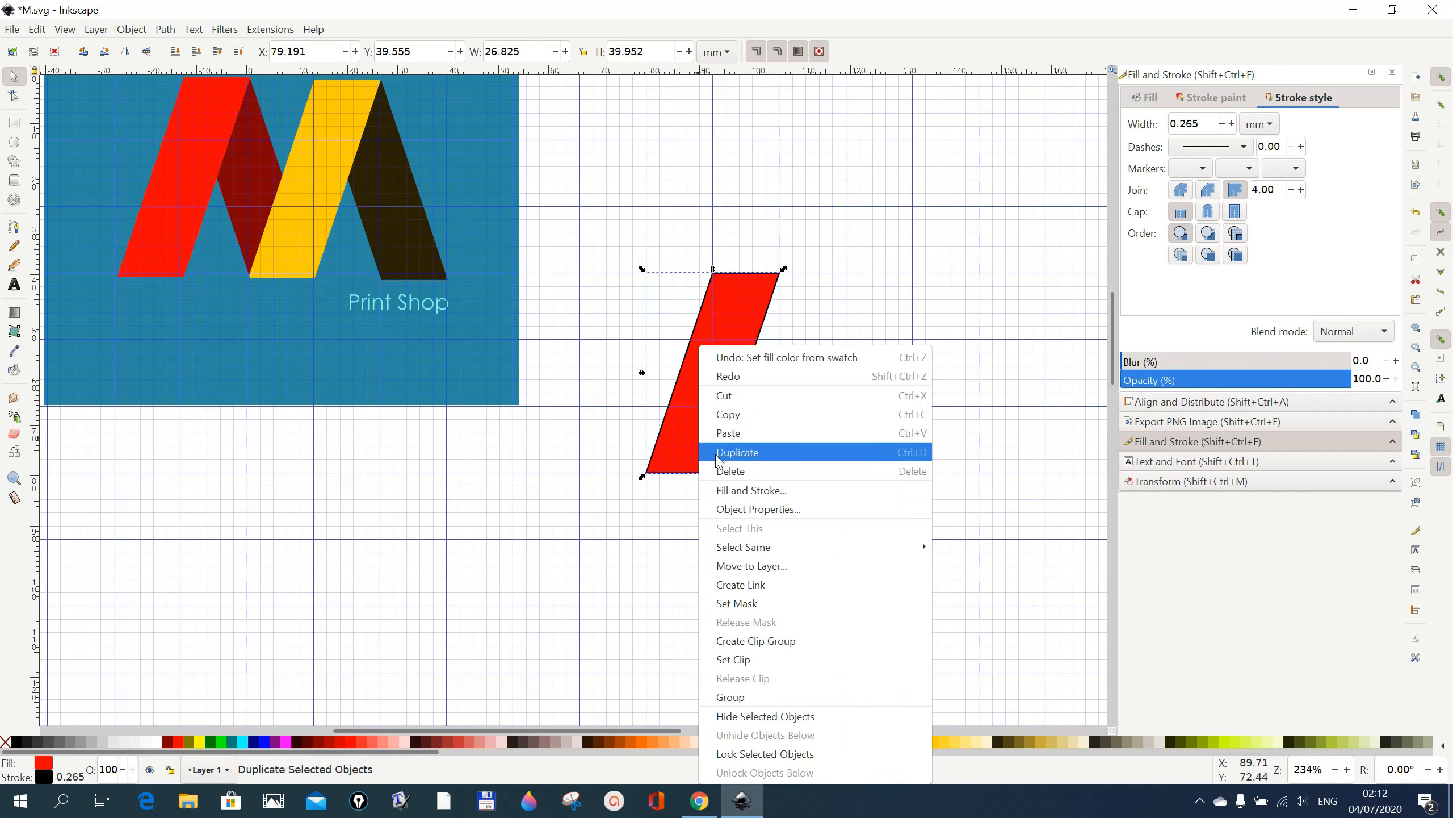
{"action": "left_click", "coordinate": [725, 458]}
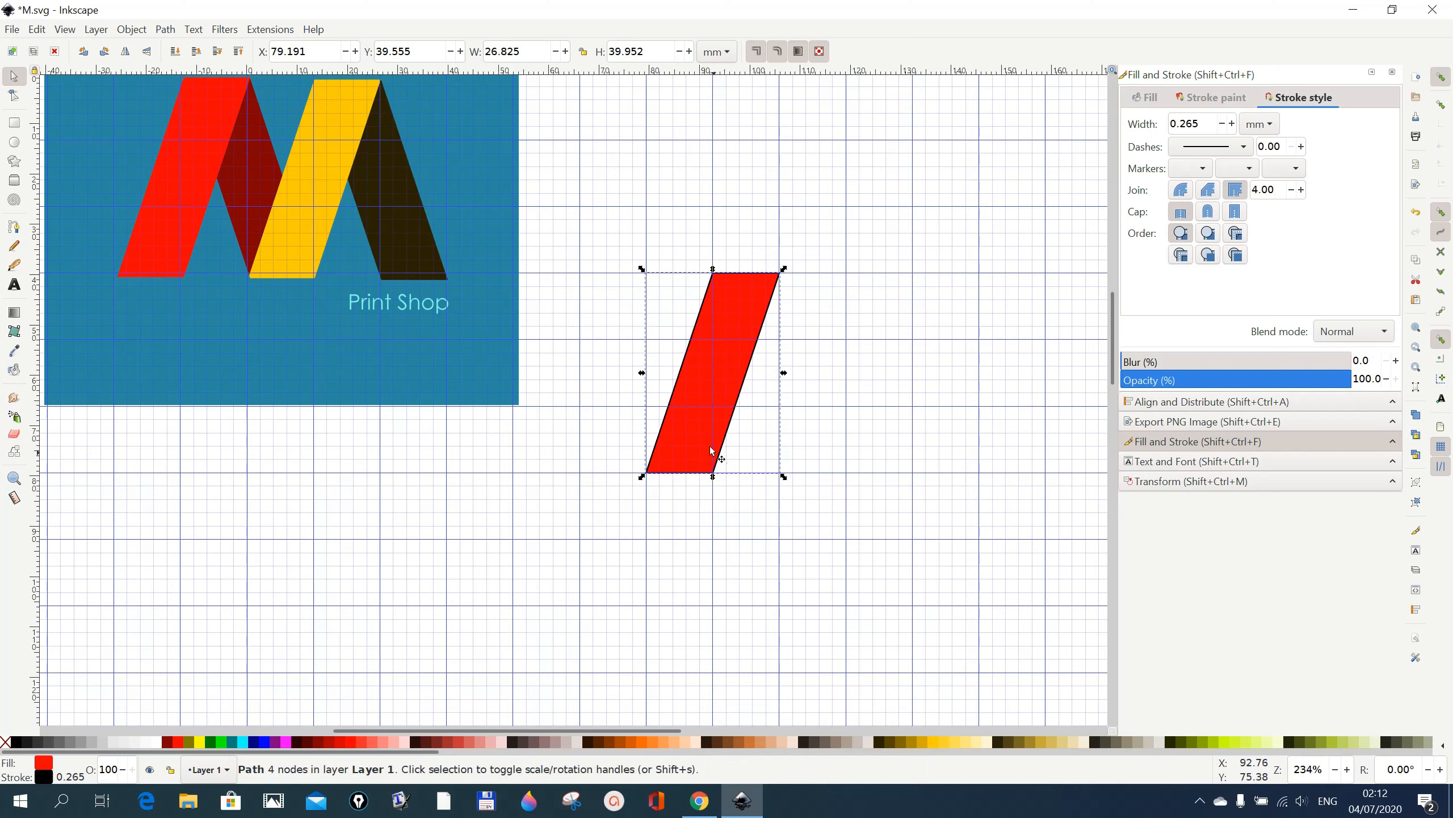
{"action": "left_click_drag", "start_coordinate": [707, 399], "coordinate": [175, 593]}
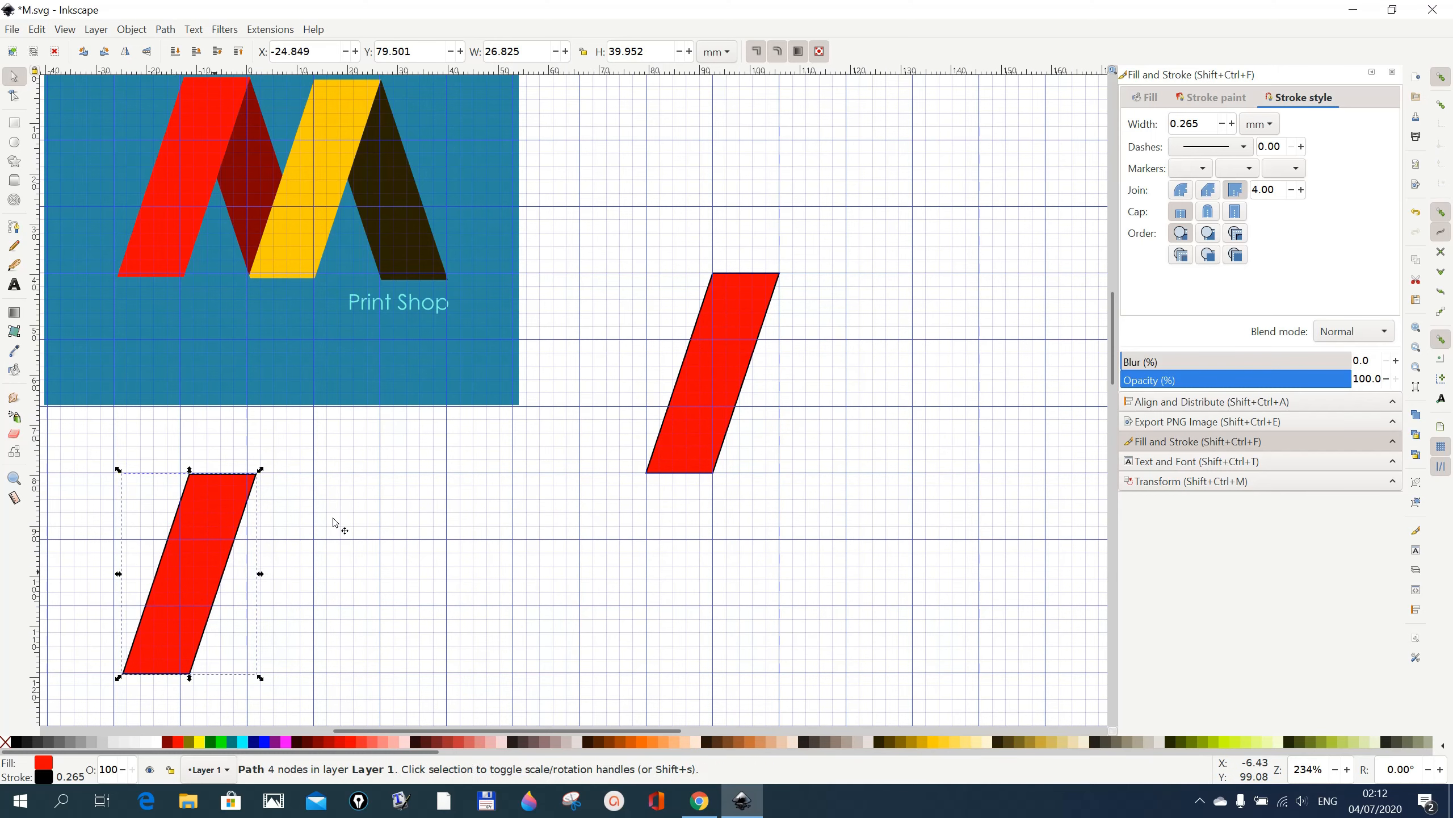
- Duplicate the original parallelogram, flip the copy horizontally and move it about 14 mm right so their top edges coincide
{"action": "left_click", "coordinate": [703, 400]}
{"action": "right_click", "coordinate": [703, 401]}
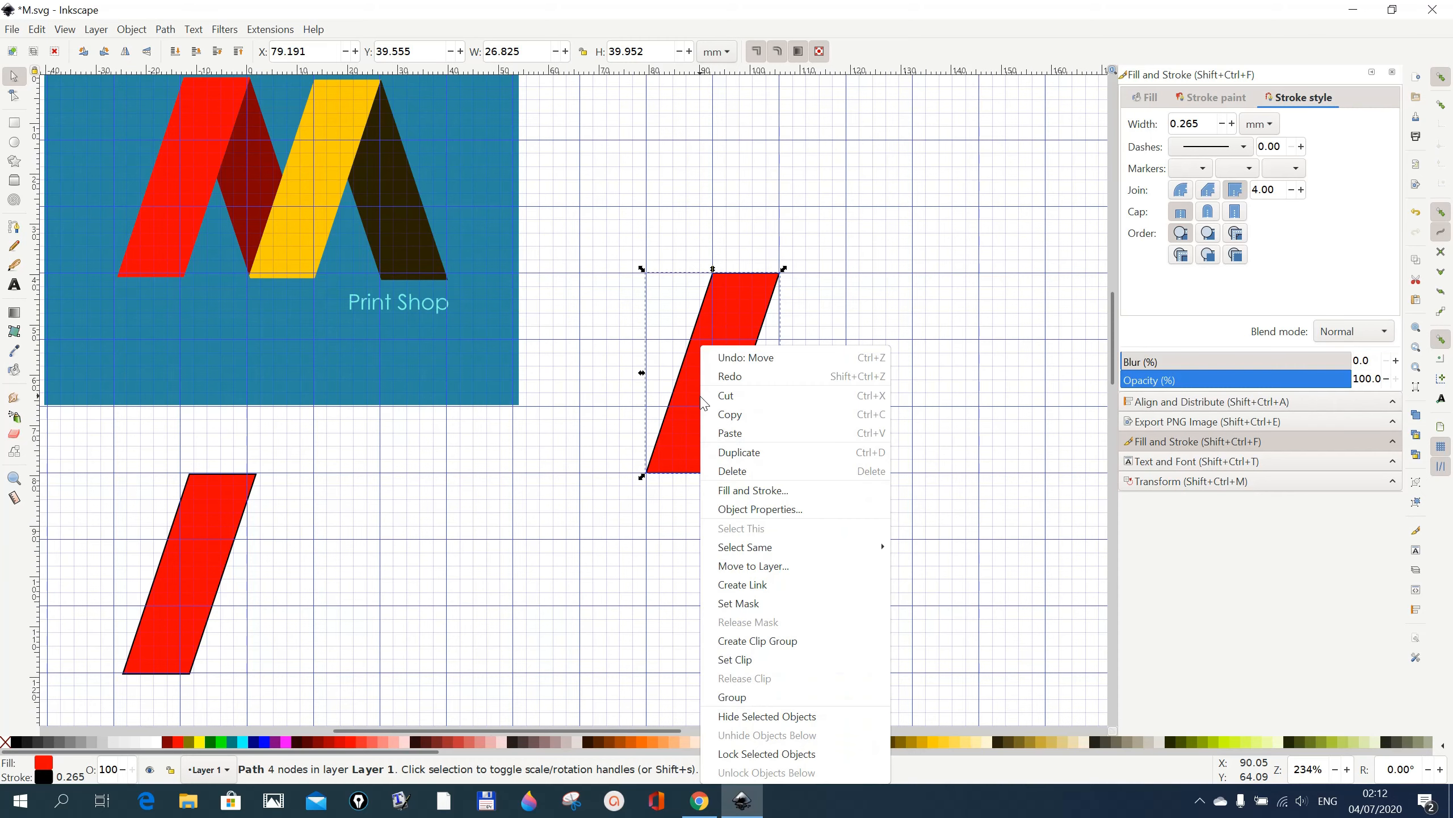
{"action": "left_click", "coordinate": [729, 461]}
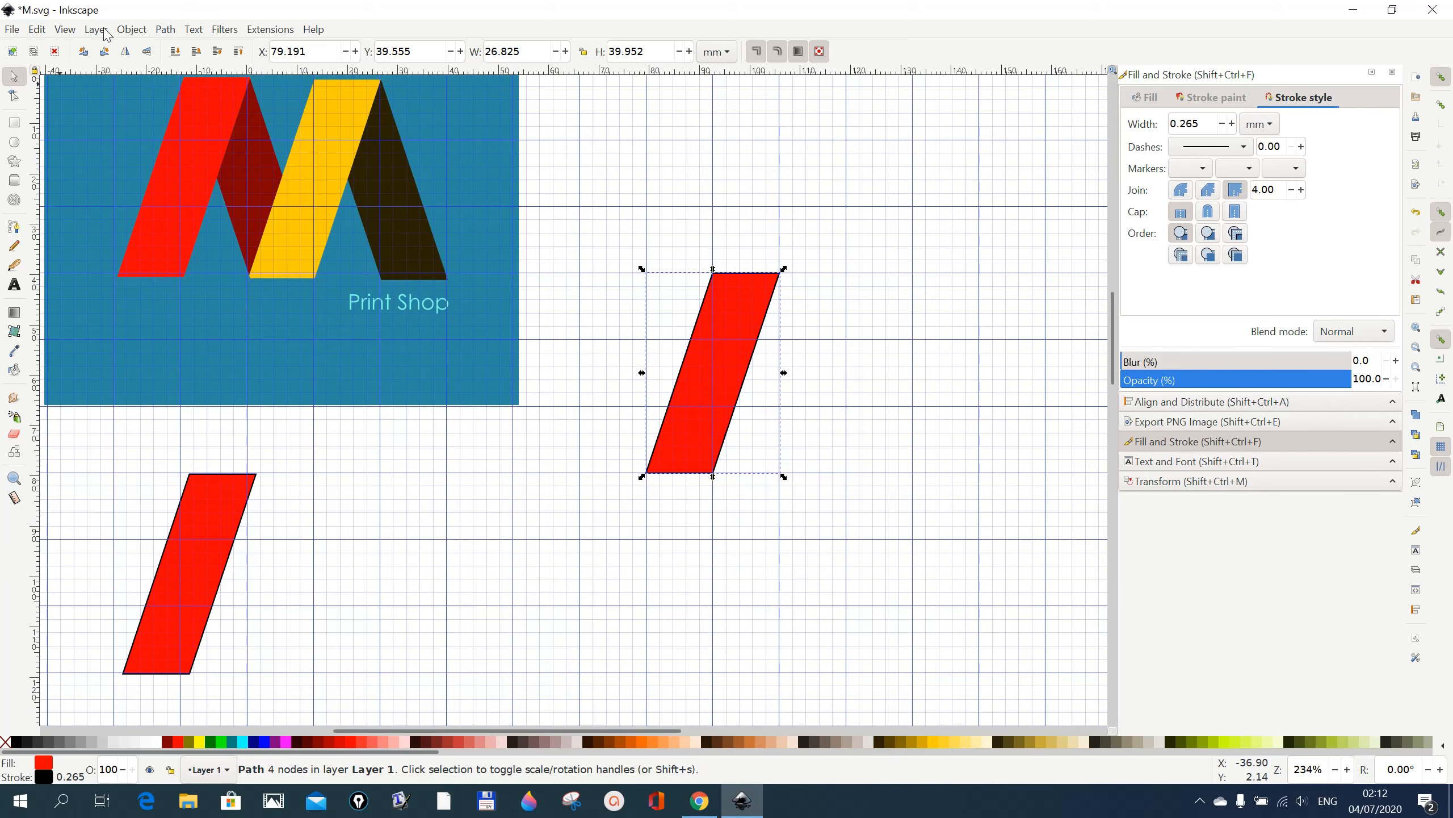
{"action": "left_click", "coordinate": [131, 58]}
{"action": "left_click_drag", "start_coordinate": [687, 302], "coordinate": [759, 302]}
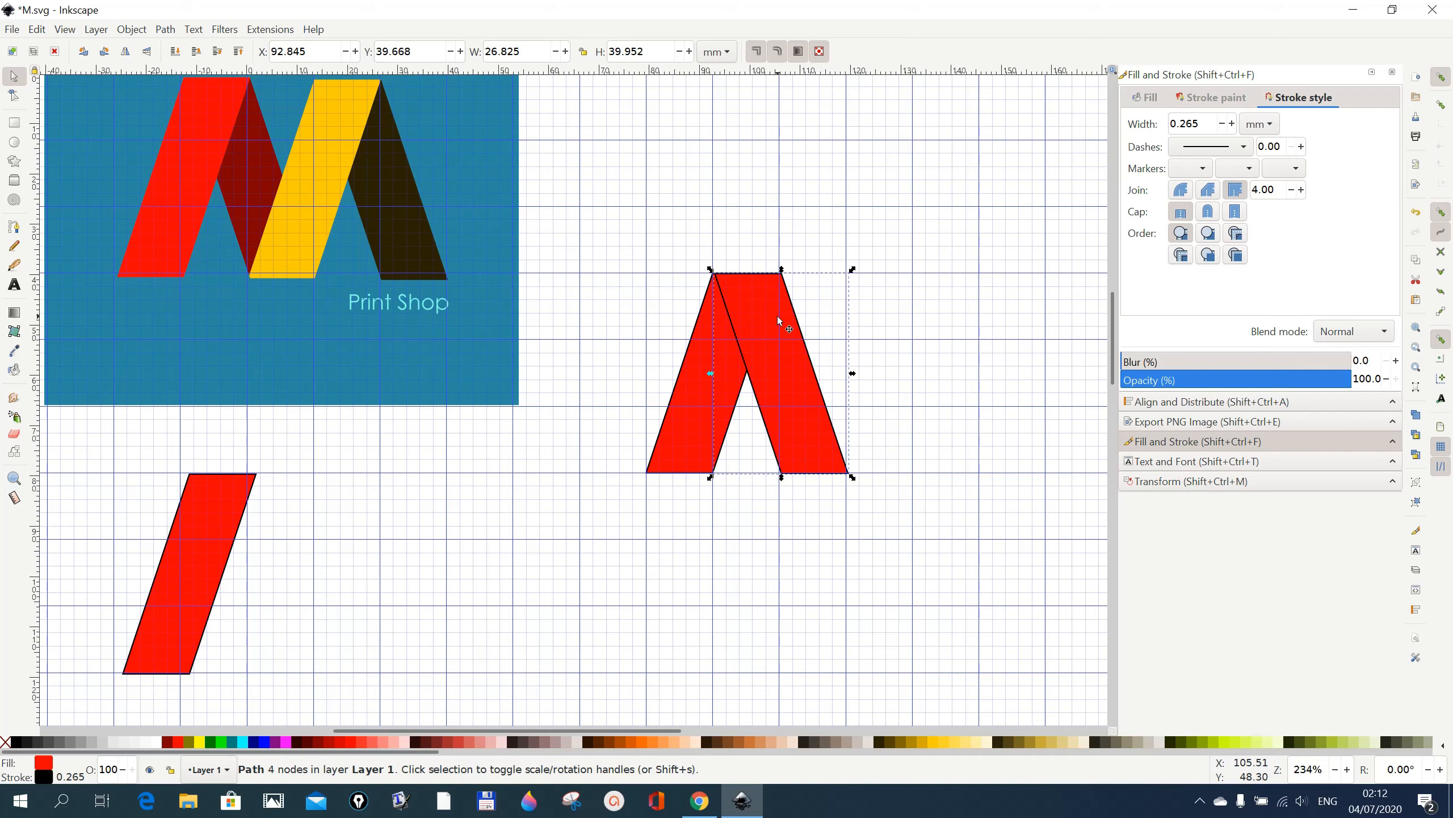
- Raise the right-leaning bar of the inverted V to the top of the stacking order
{"action": "left_click", "coordinate": [695, 404]}
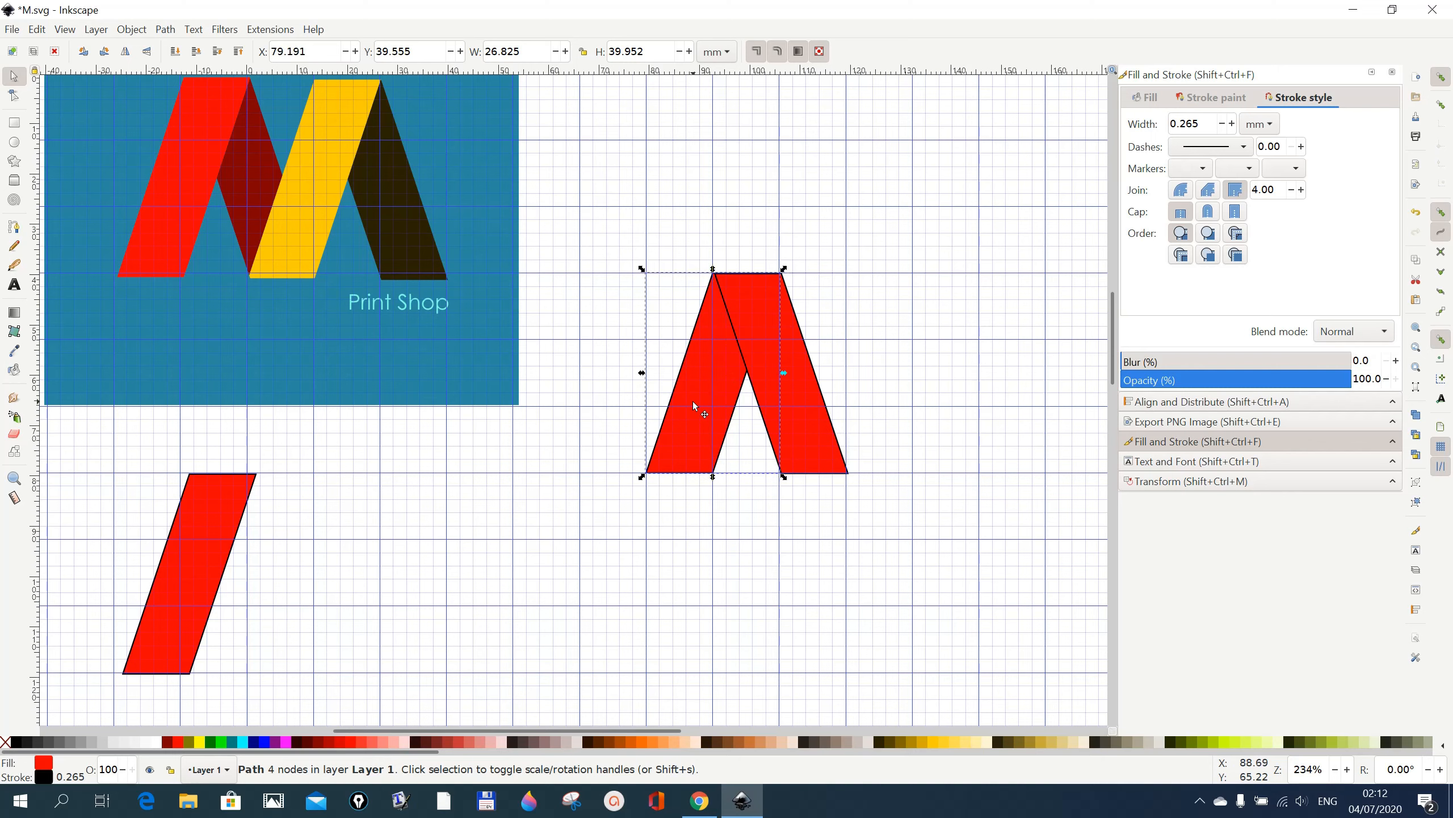
{"action": "left_click", "coordinate": [679, 452]}
{"action": "left_click", "coordinate": [238, 52]}
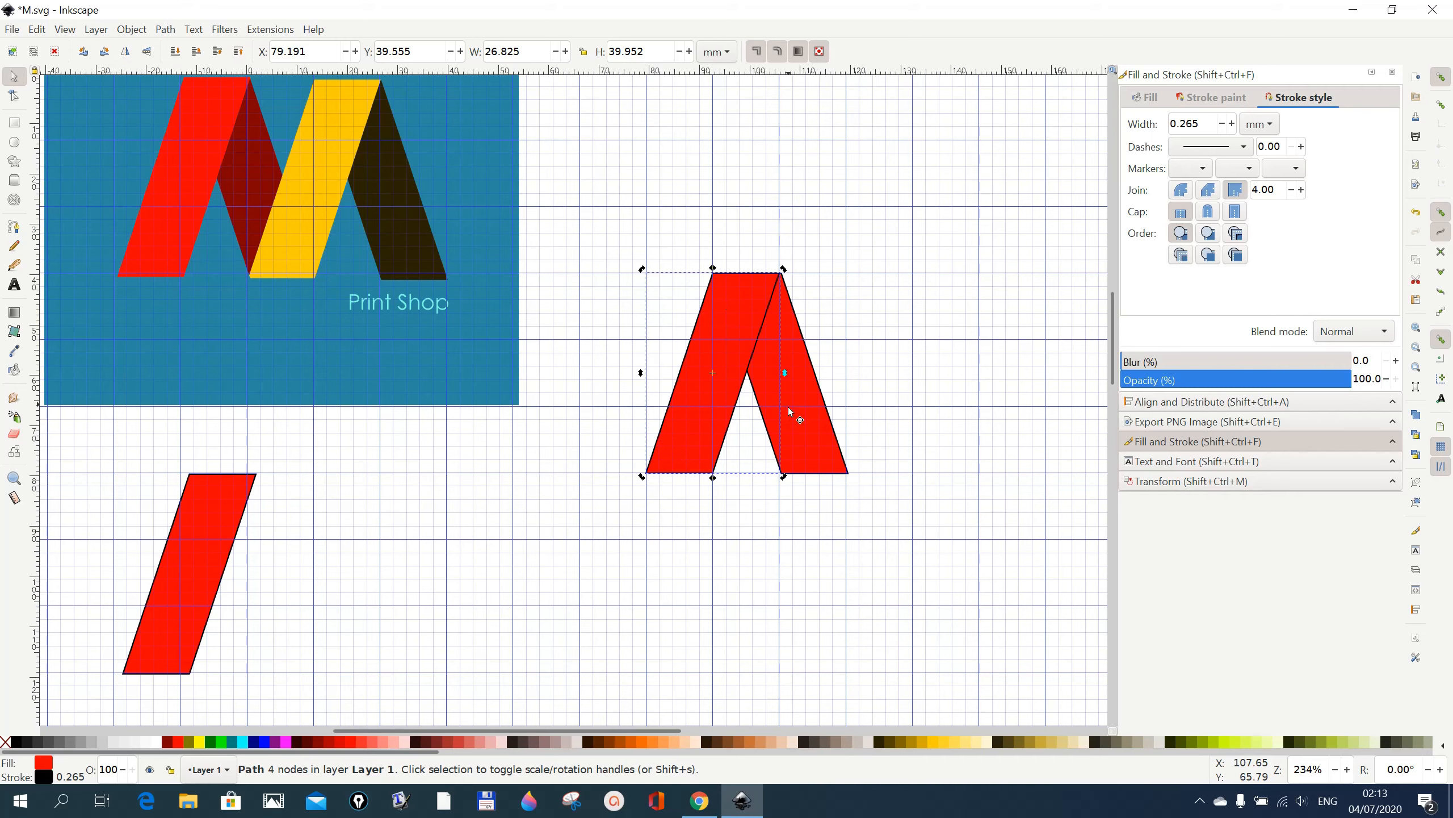
- Cut the right-leaning bar out of the flipped bar with the Difference path operation
{"action": "left_click", "coordinate": [806, 432], "text": "shift"}
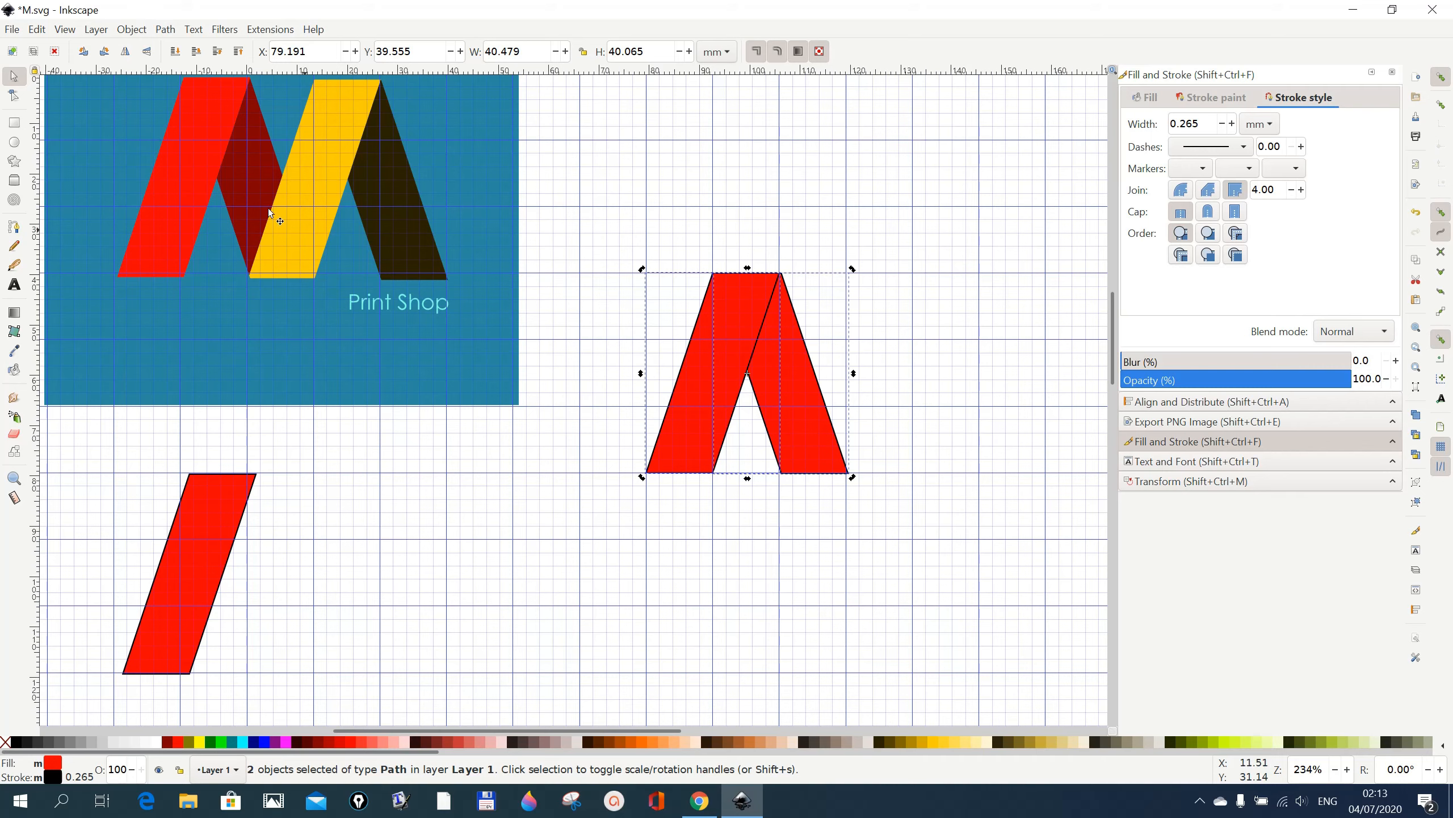
{"action": "left_click", "coordinate": [165, 29]}
{"action": "left_click", "coordinate": [184, 124]}
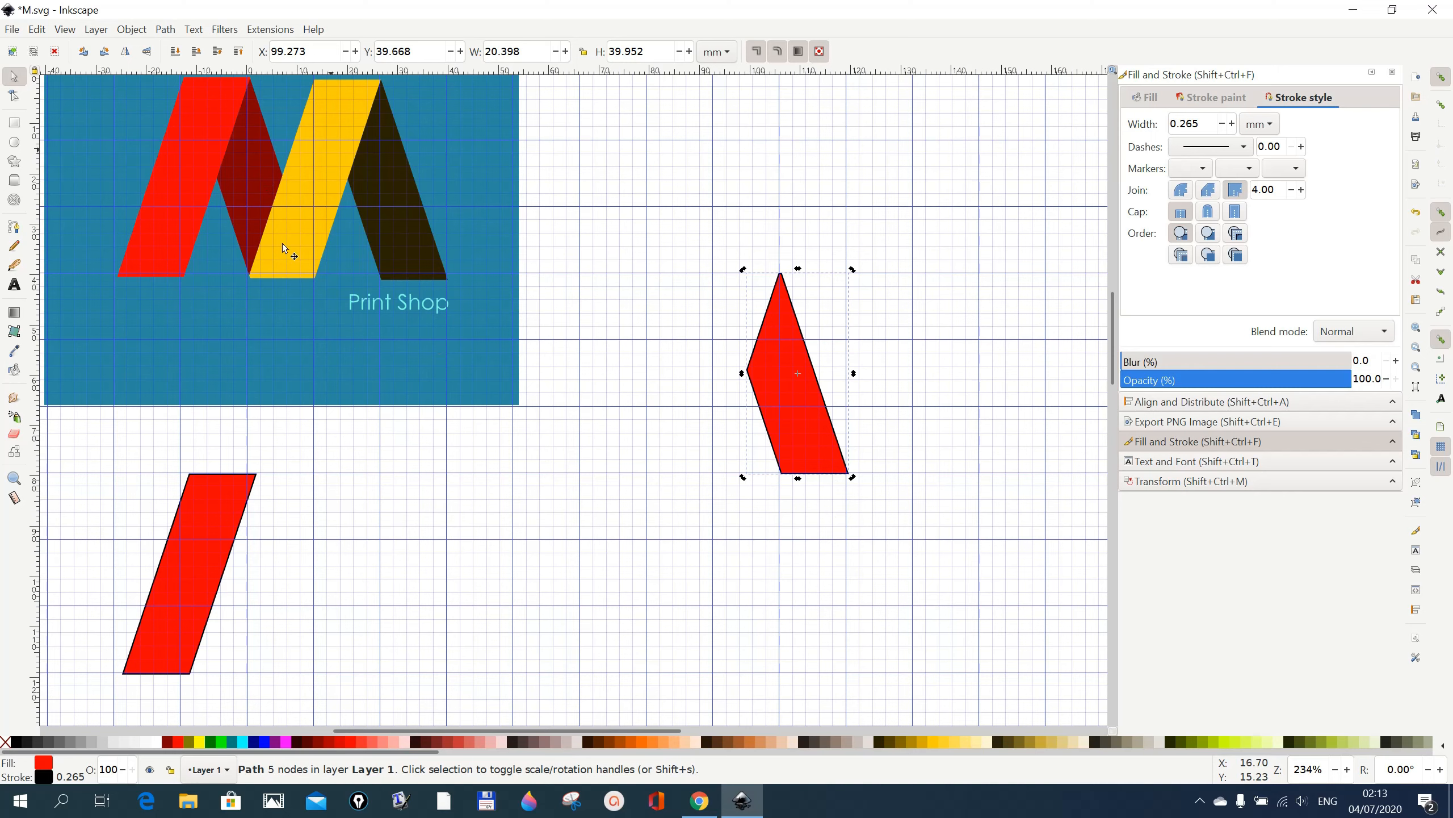
- Duplicate the spare parallelogram below the logo, flip the copy horizontally and place it right of the cut piece, at about X 137 mm, Y 38 mm
{"action": "left_click", "coordinate": [202, 570]}
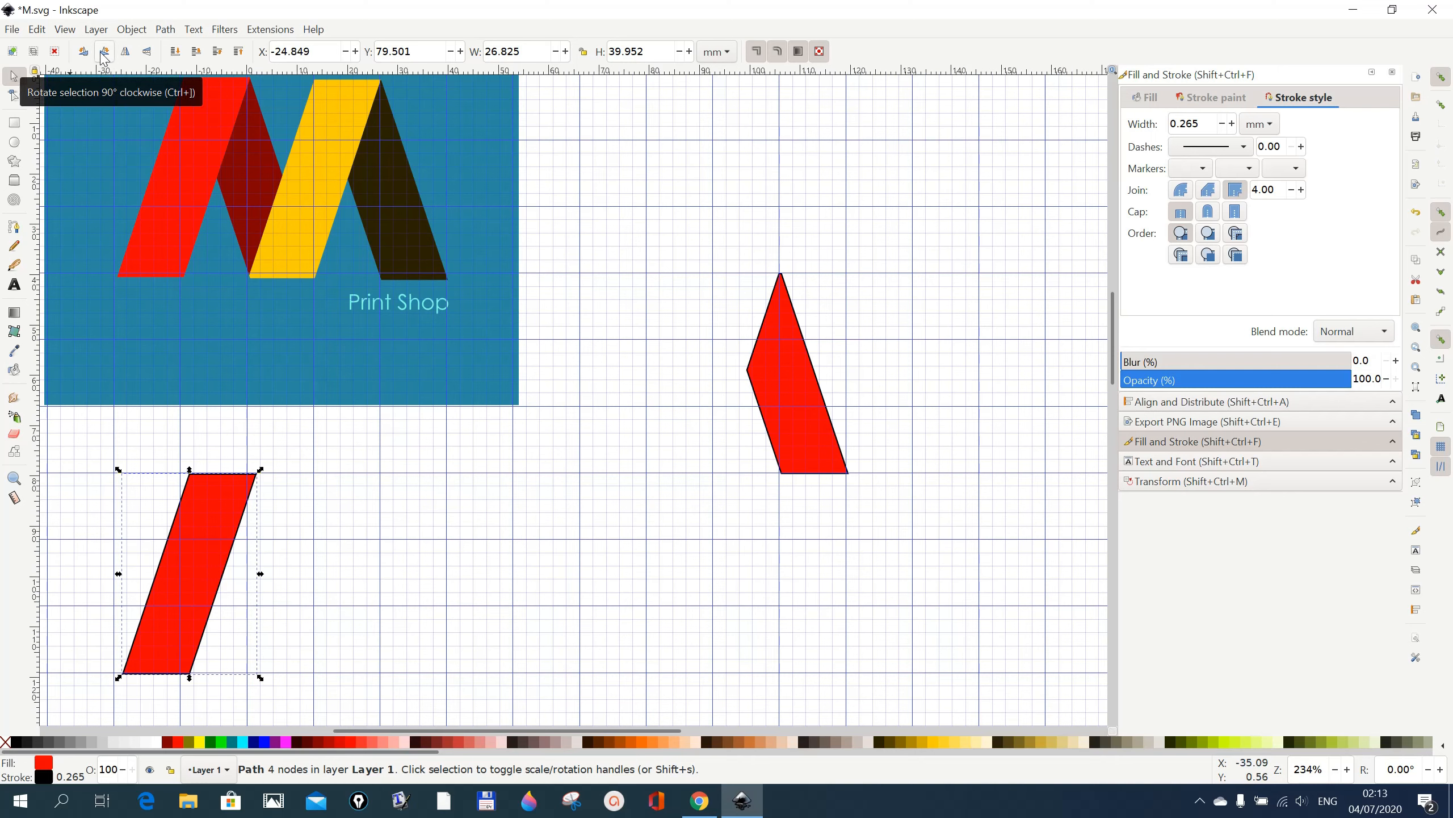
{"action": "right_click", "coordinate": [202, 519]}
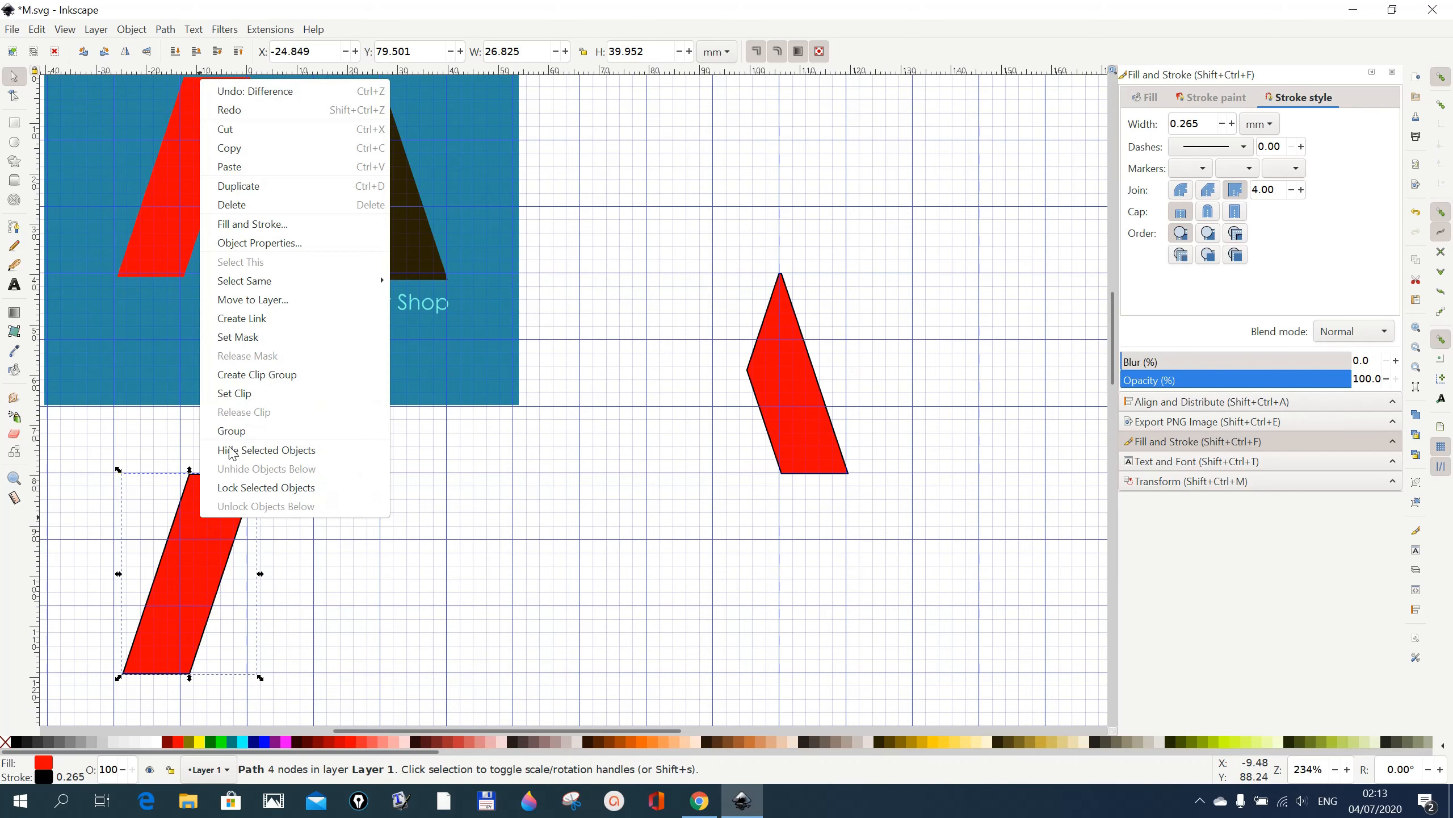
{"action": "left_click", "coordinate": [248, 189]}
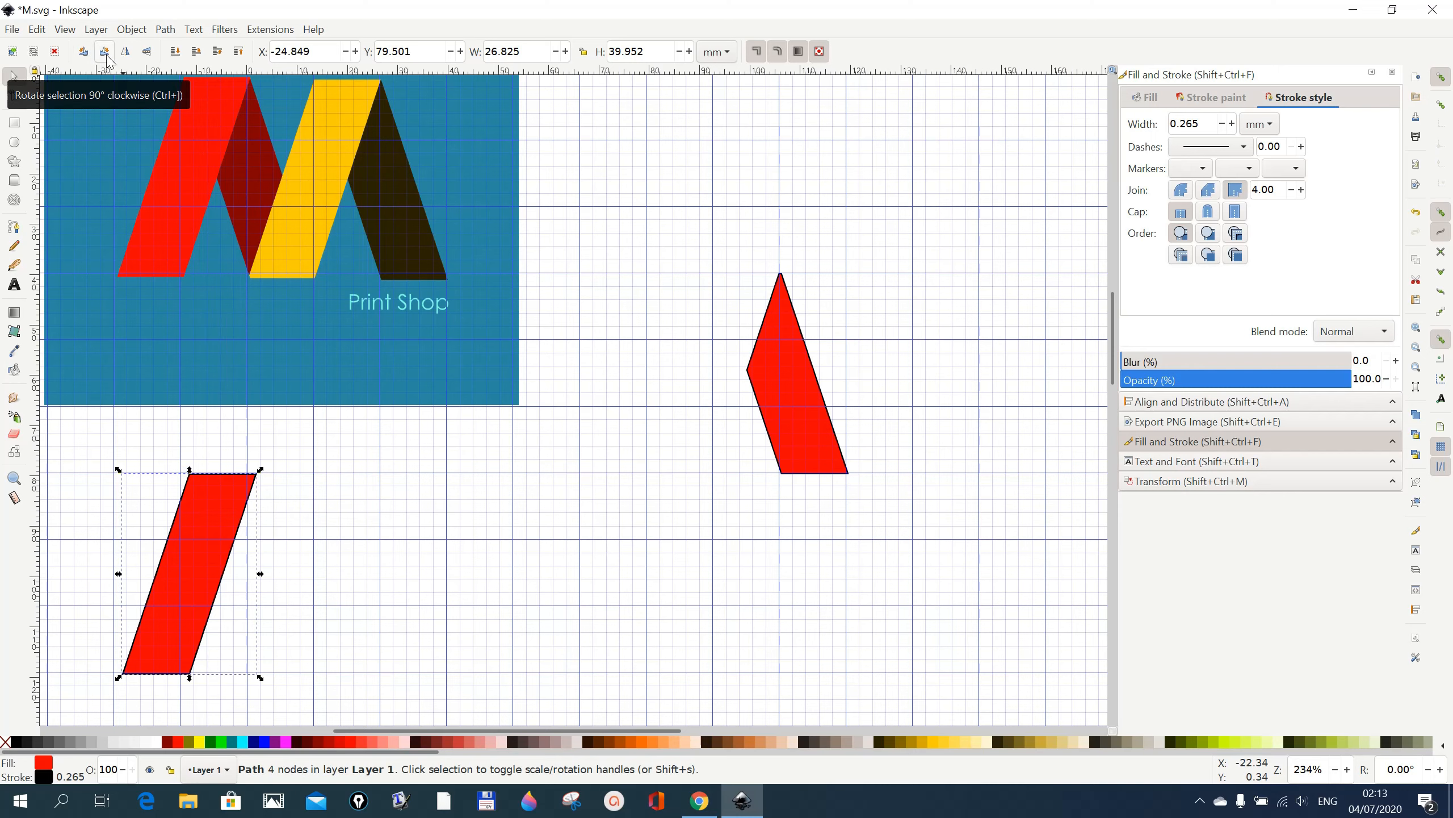
{"action": "left_click", "coordinate": [125, 51]}
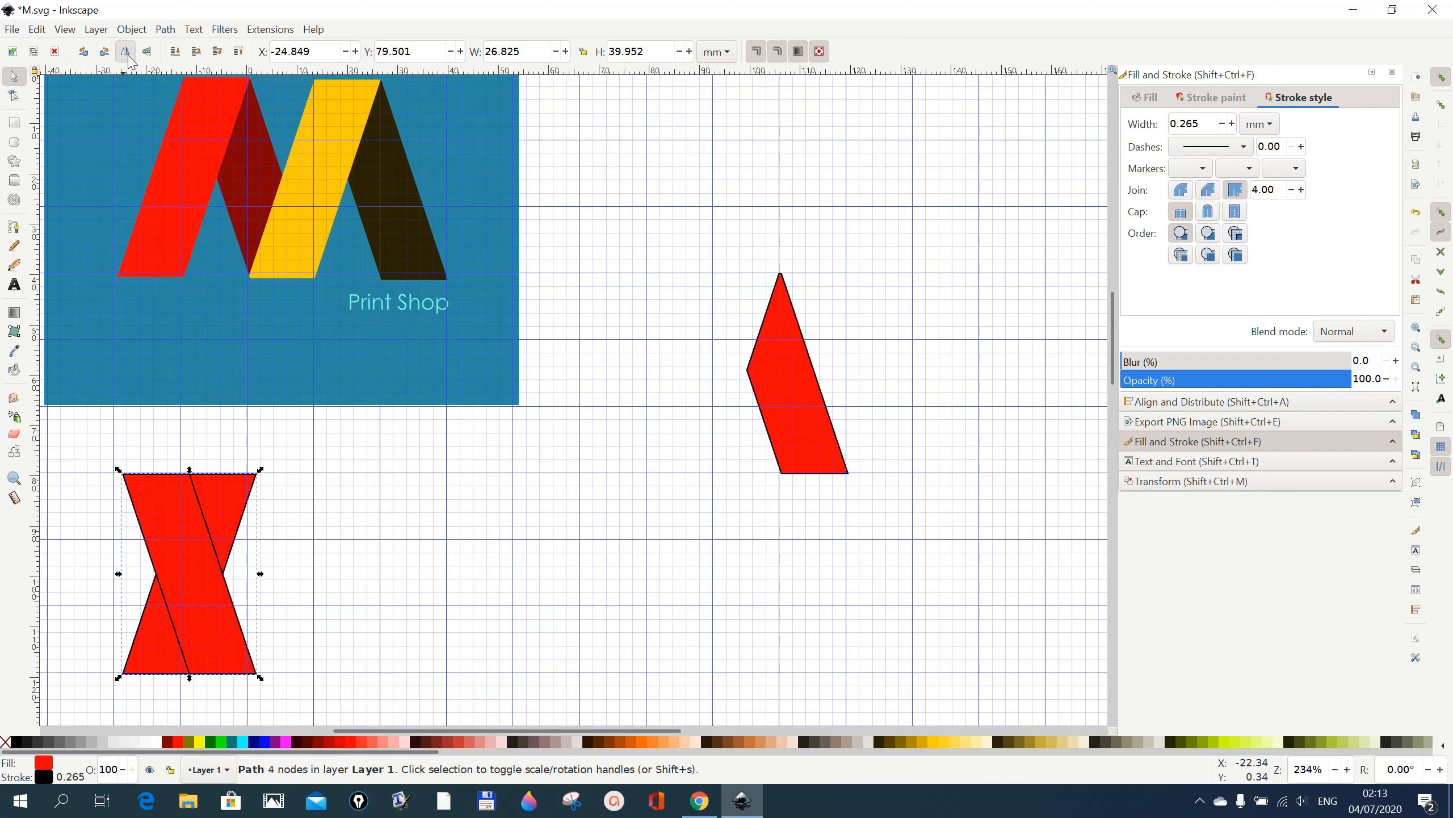
{"action": "left_click_drag", "start_coordinate": [189, 558], "coordinate": [1002, 349]}
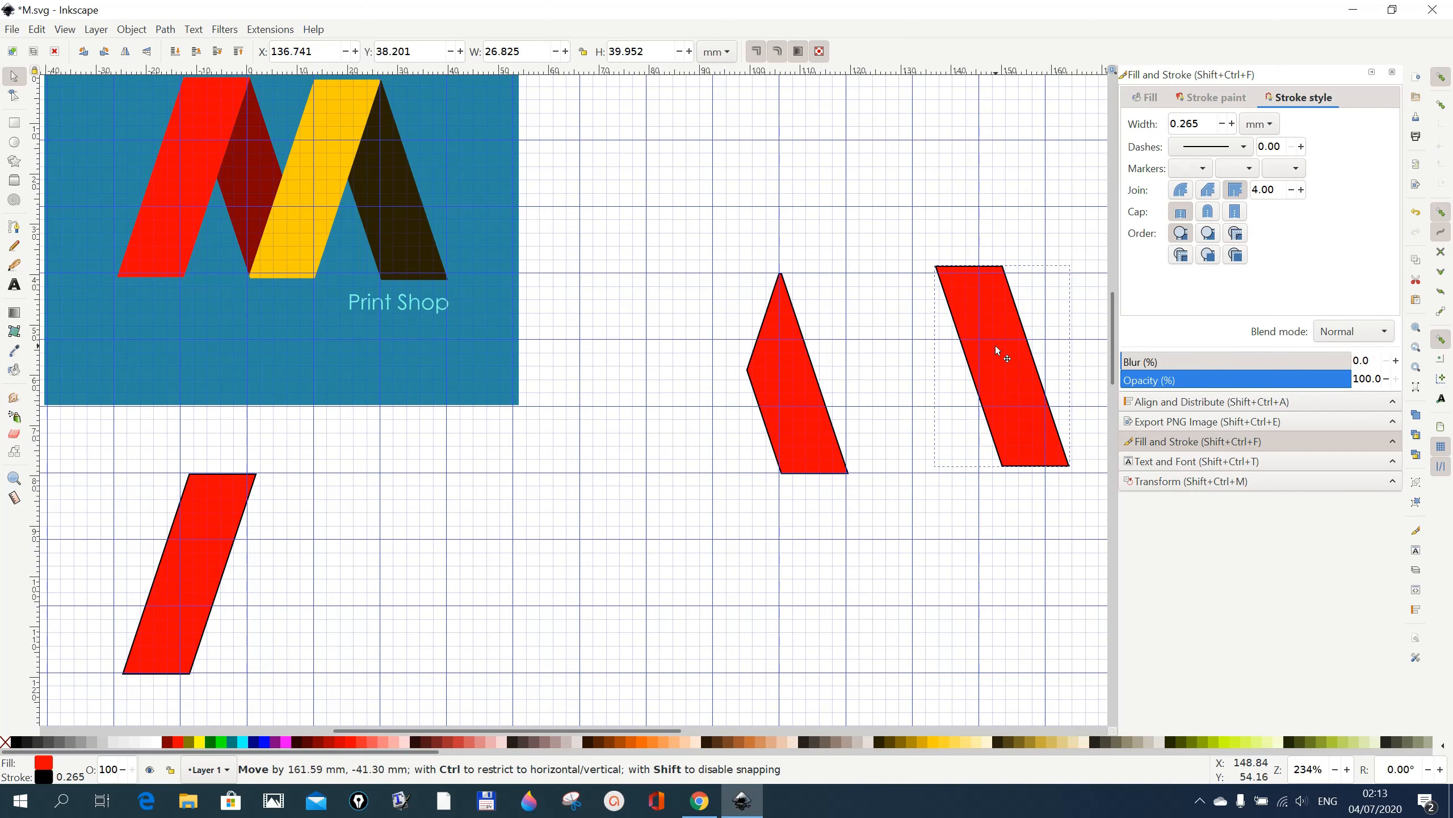
- Duplicate the spare parallelogram below the logo and fit the copy against the cut piece's upper-left edge, at about X 79 mm, Y 40 mm
{"action": "left_click", "coordinate": [205, 552]}
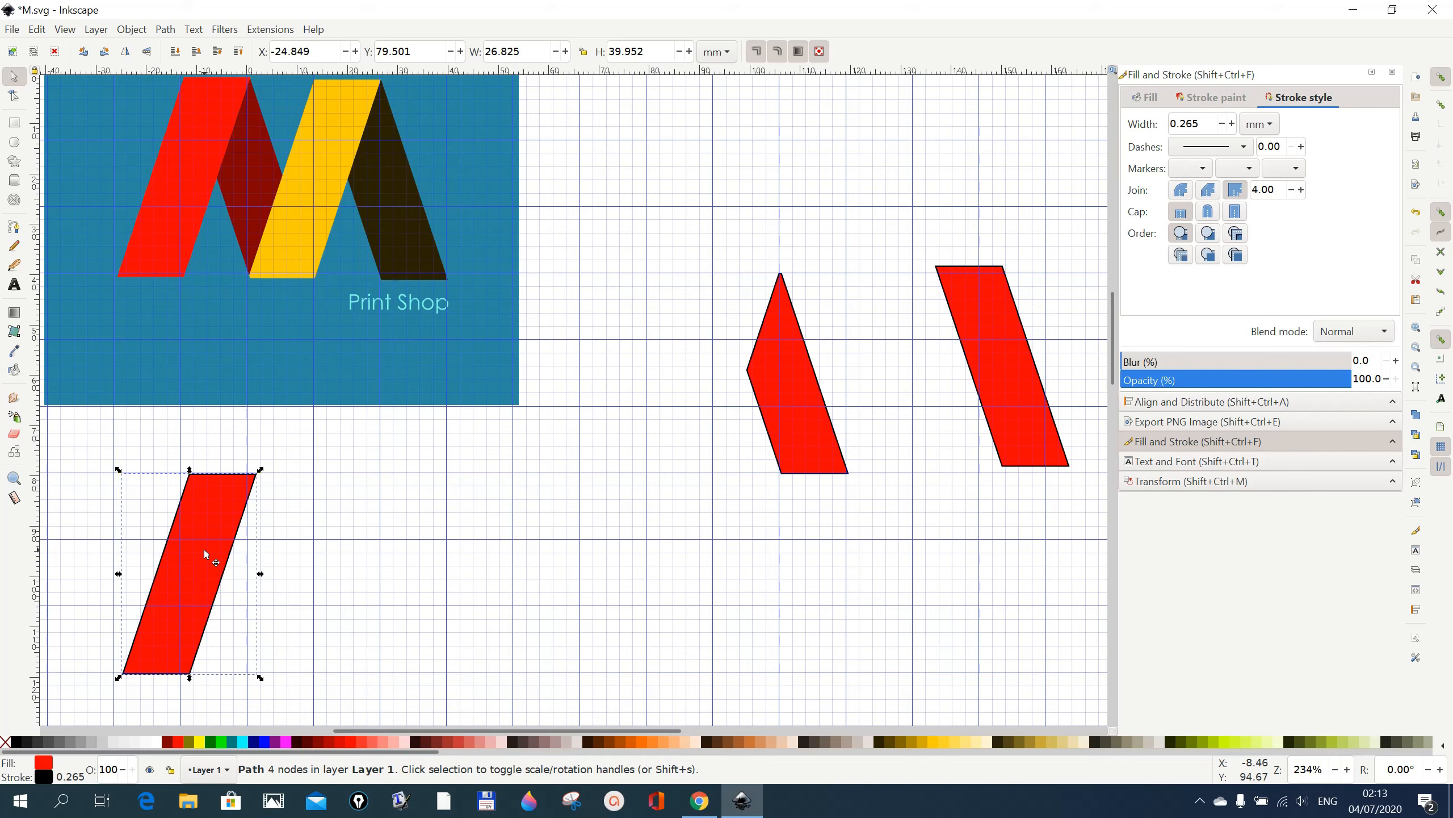
{"action": "right_click", "coordinate": [207, 553]}
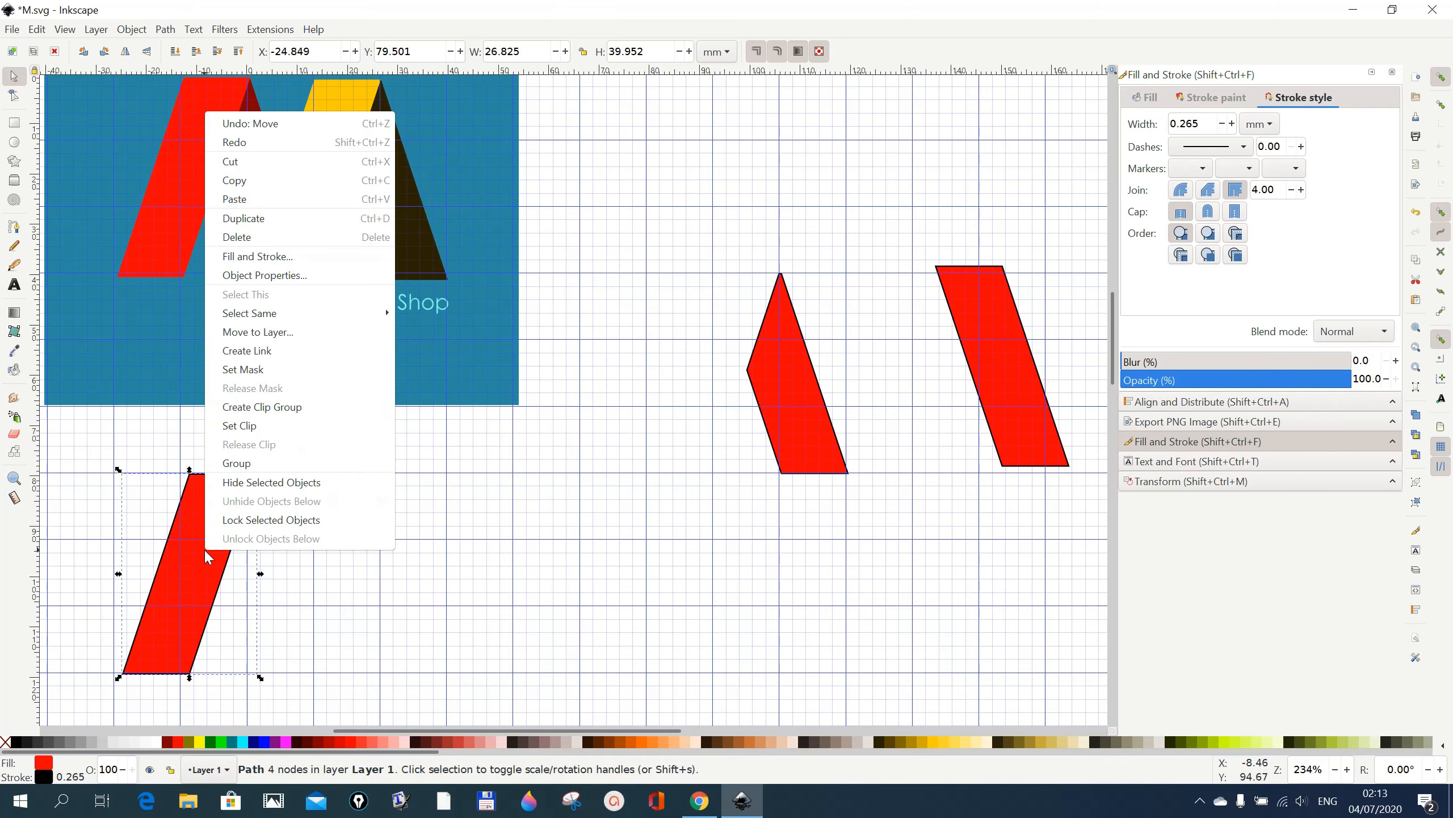
{"action": "left_click", "coordinate": [241, 219]}
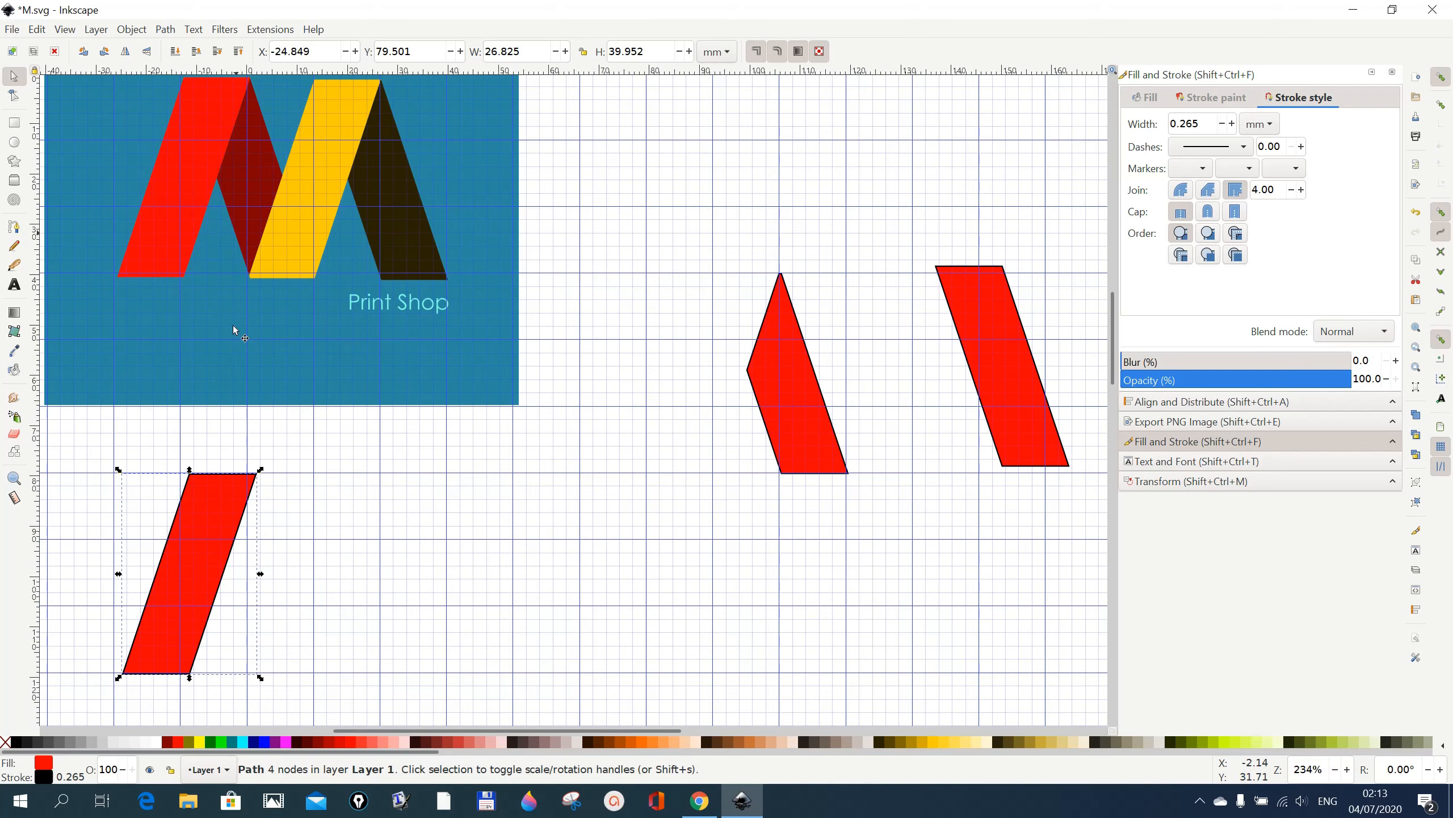
{"action": "left_click_drag", "start_coordinate": [207, 567], "coordinate": [735, 367]}
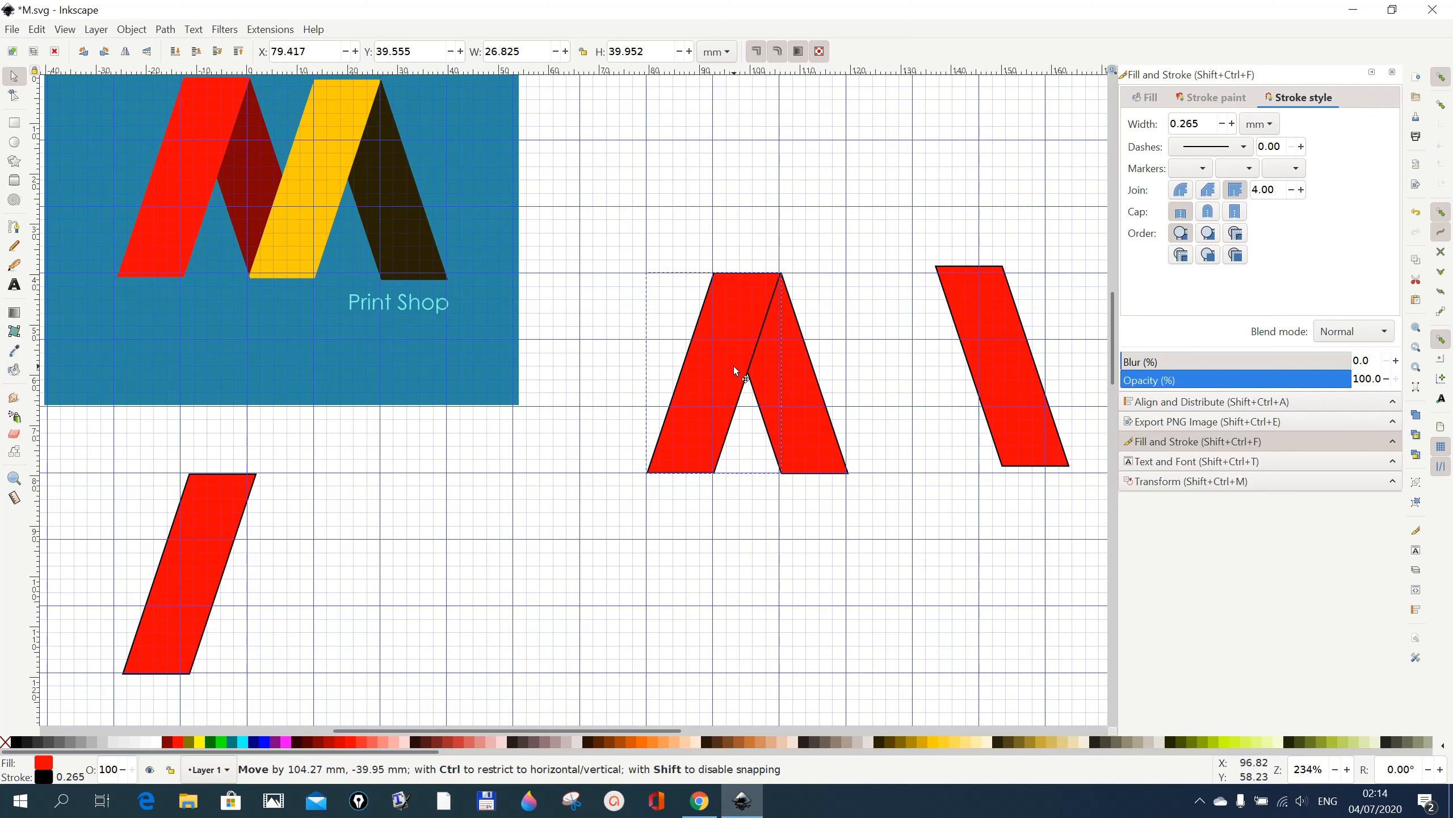
{"action": "left_click_drag", "start_coordinate": [735, 369], "coordinate": [735, 369]}
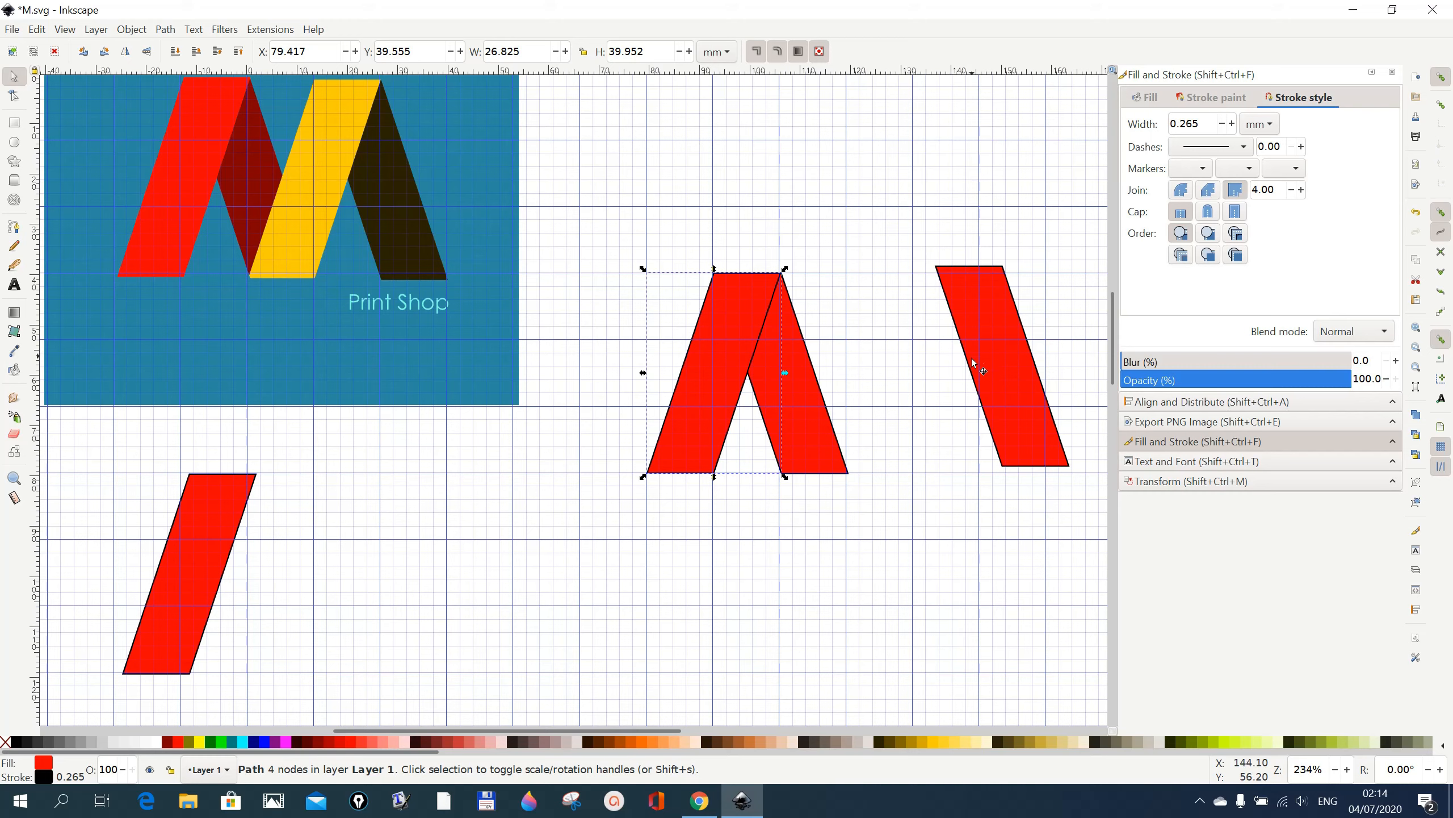
- Move the flipped bar up out of the way and place another duplicate of the spare parallelogram as the third stroke, near X 106 mm, Y 40 mm
{"action": "left_click_drag", "start_coordinate": [989, 319], "coordinate": [980, 161]}
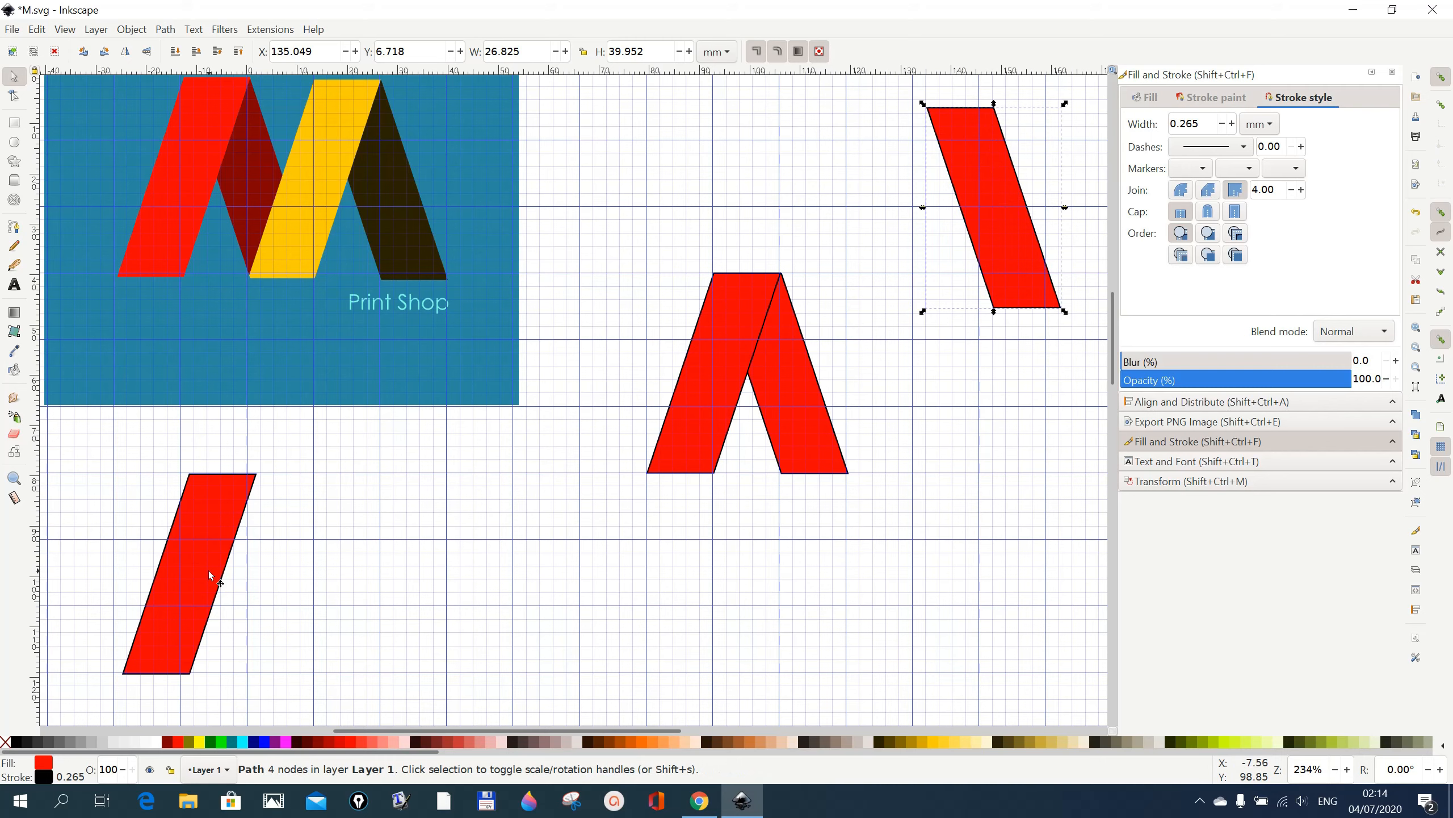
{"action": "left_click_drag", "start_coordinate": [210, 572], "coordinate": [246, 567]}
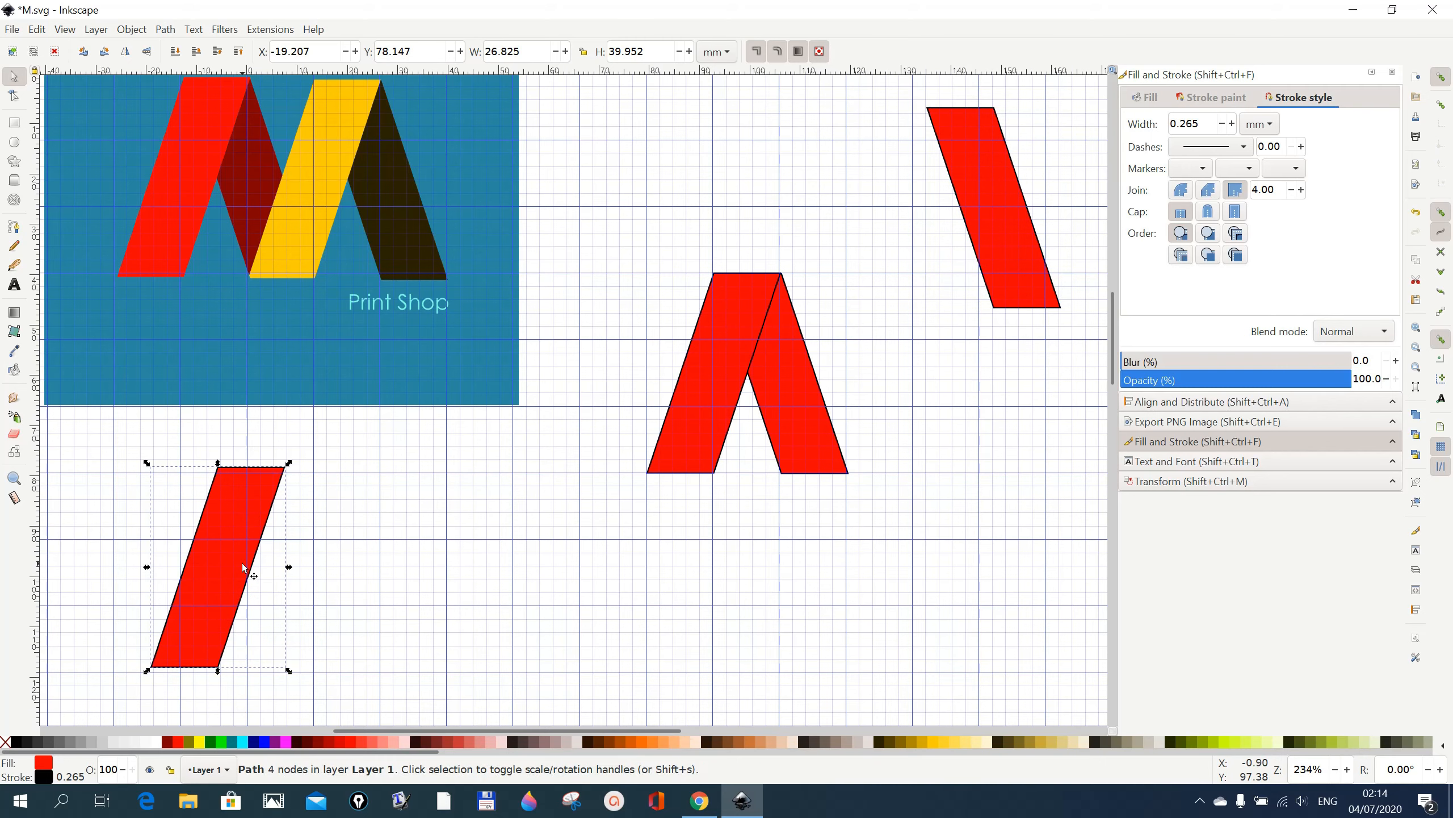
{"action": "right_click", "coordinate": [243, 566]}
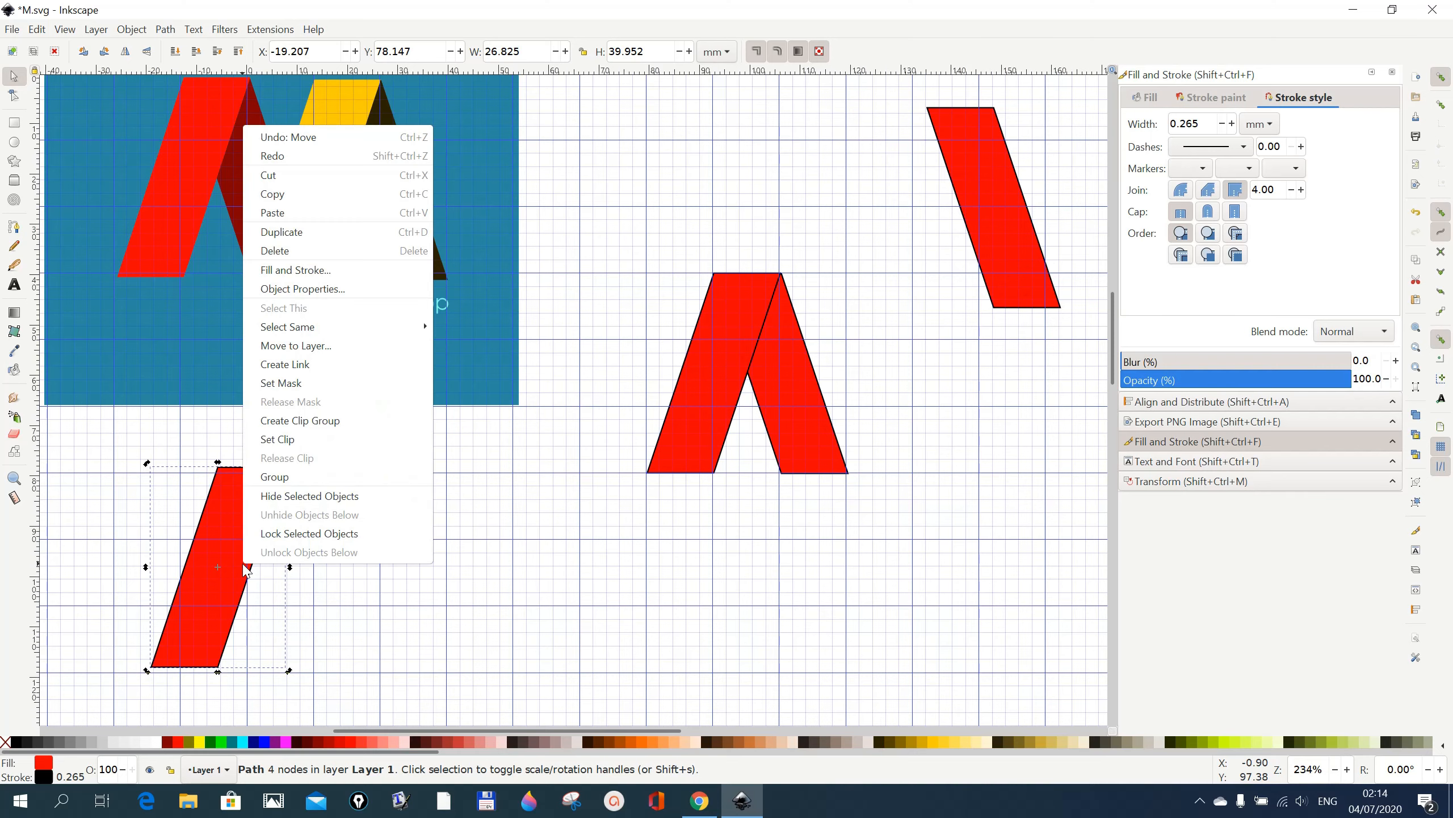
{"action": "left_click", "coordinate": [258, 231]}
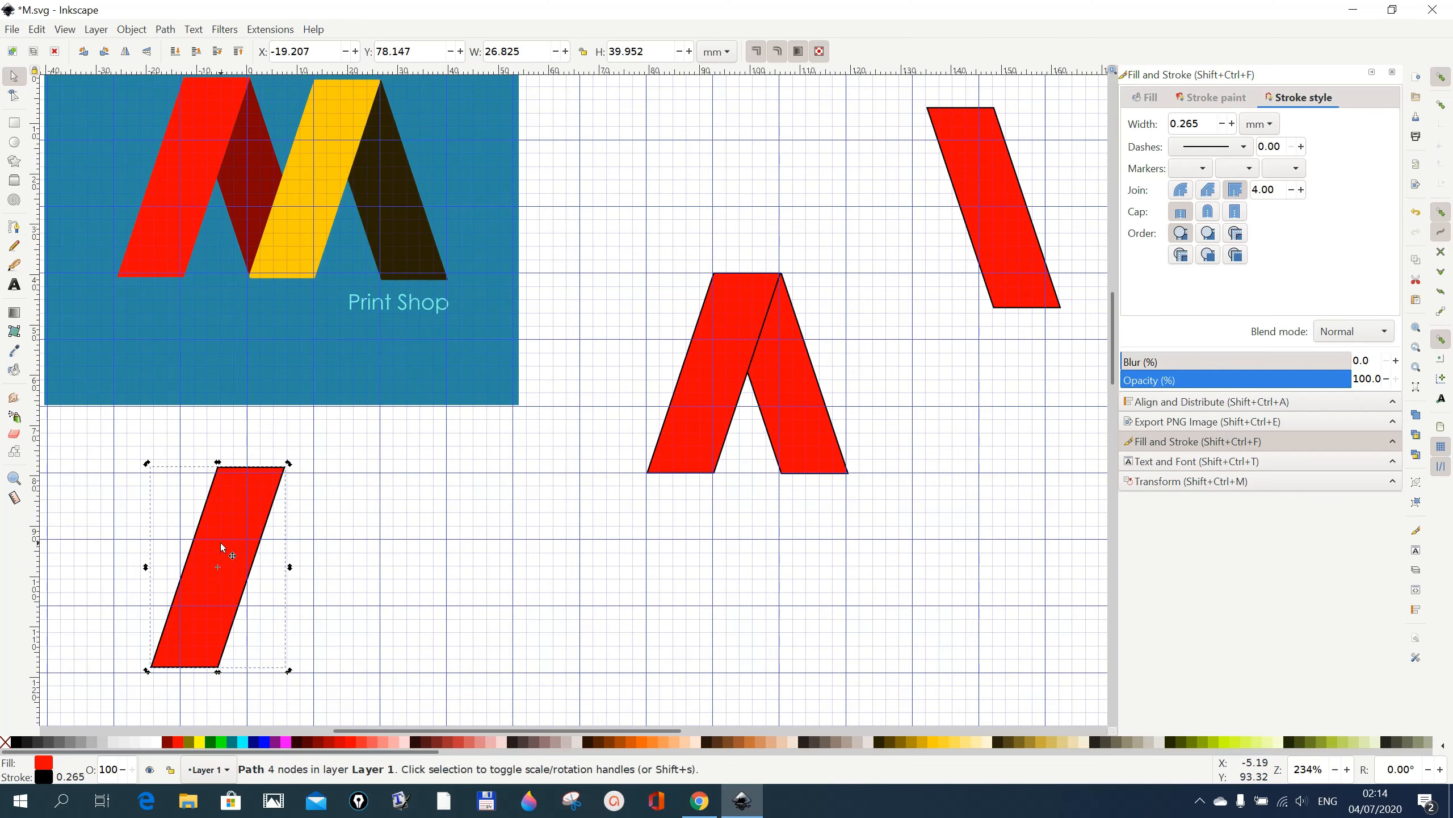
{"action": "left_click_drag", "start_coordinate": [221, 544], "coordinate": [856, 367]}
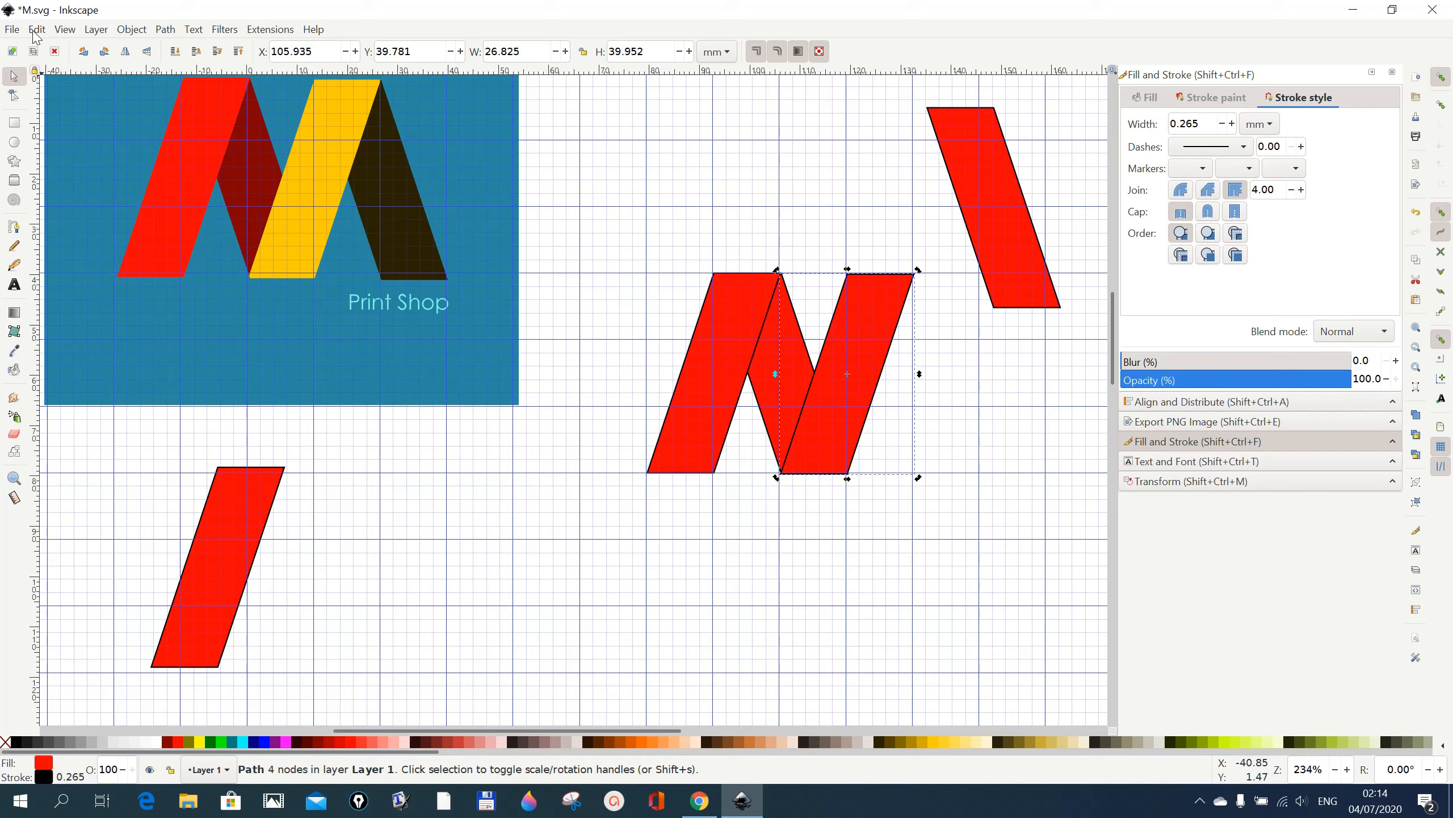
- Hide the page grid and nudge the third bar to about X 106.2 mm, Y 40.2 mm so it lines up with the second stroke
{"action": "left_click", "coordinate": [65, 30]}
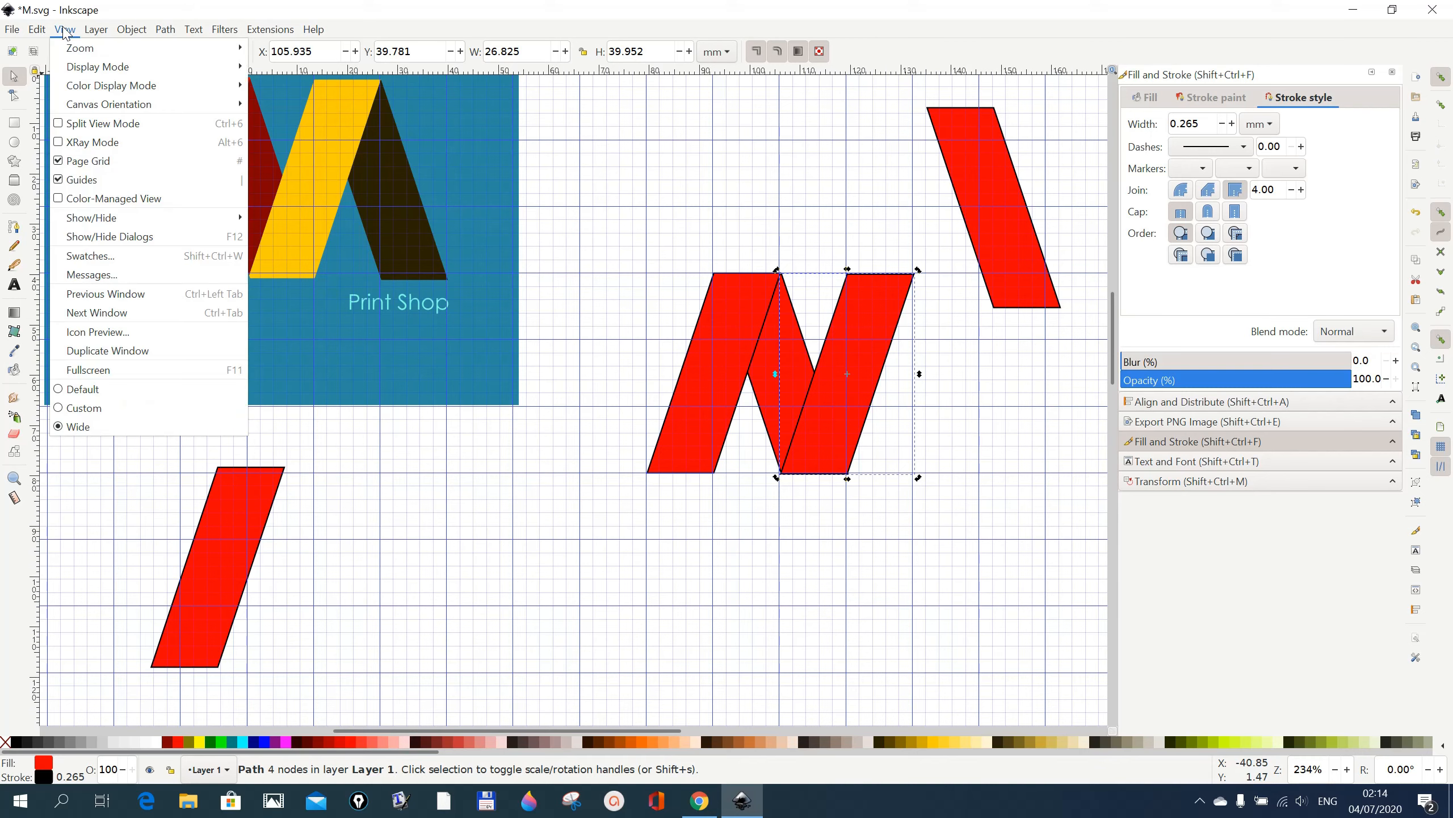
{"action": "left_click", "coordinate": [63, 162]}
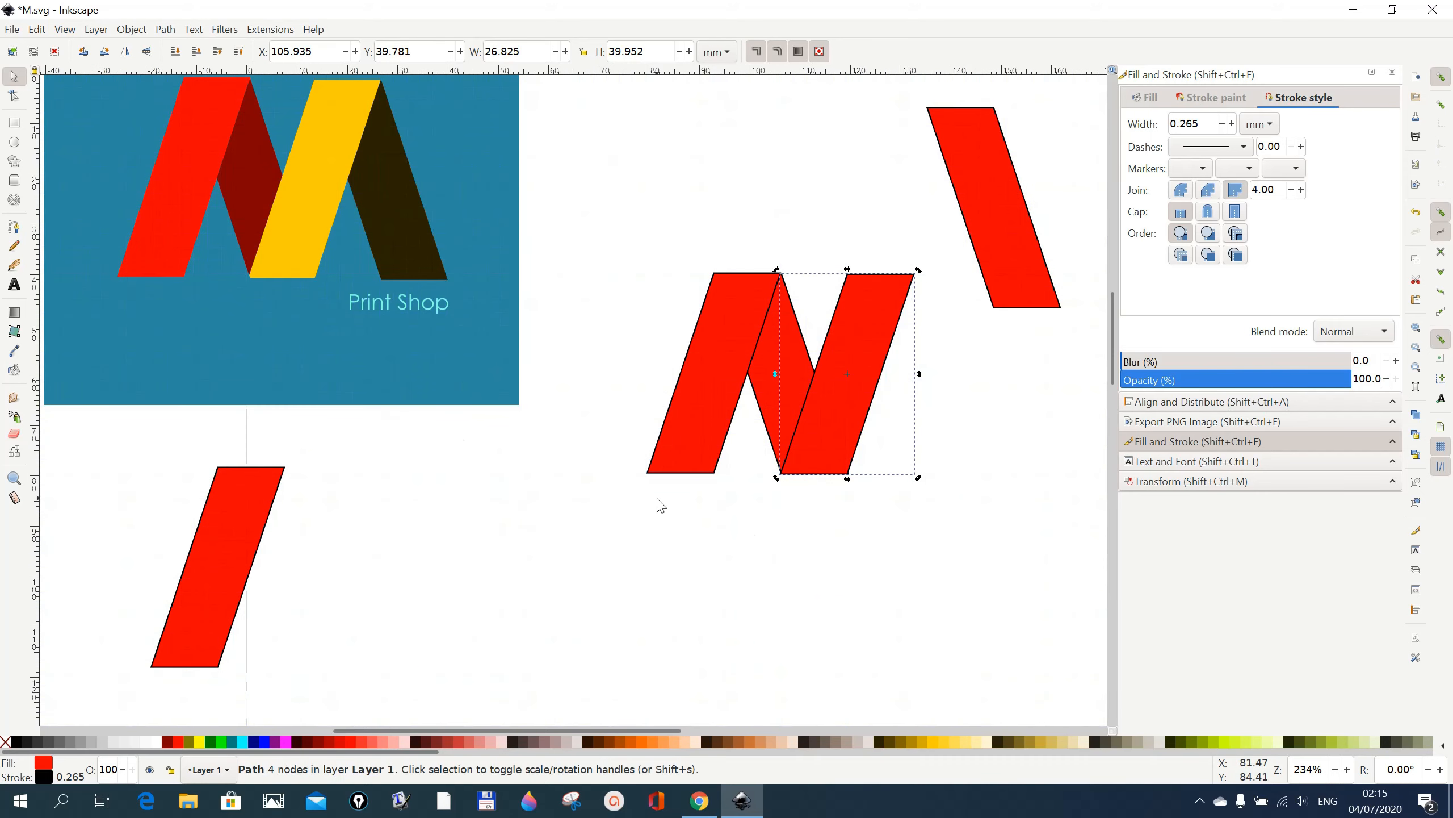
{"action": "left_click_drag", "start_coordinate": [823, 448], "coordinate": [825, 448]}
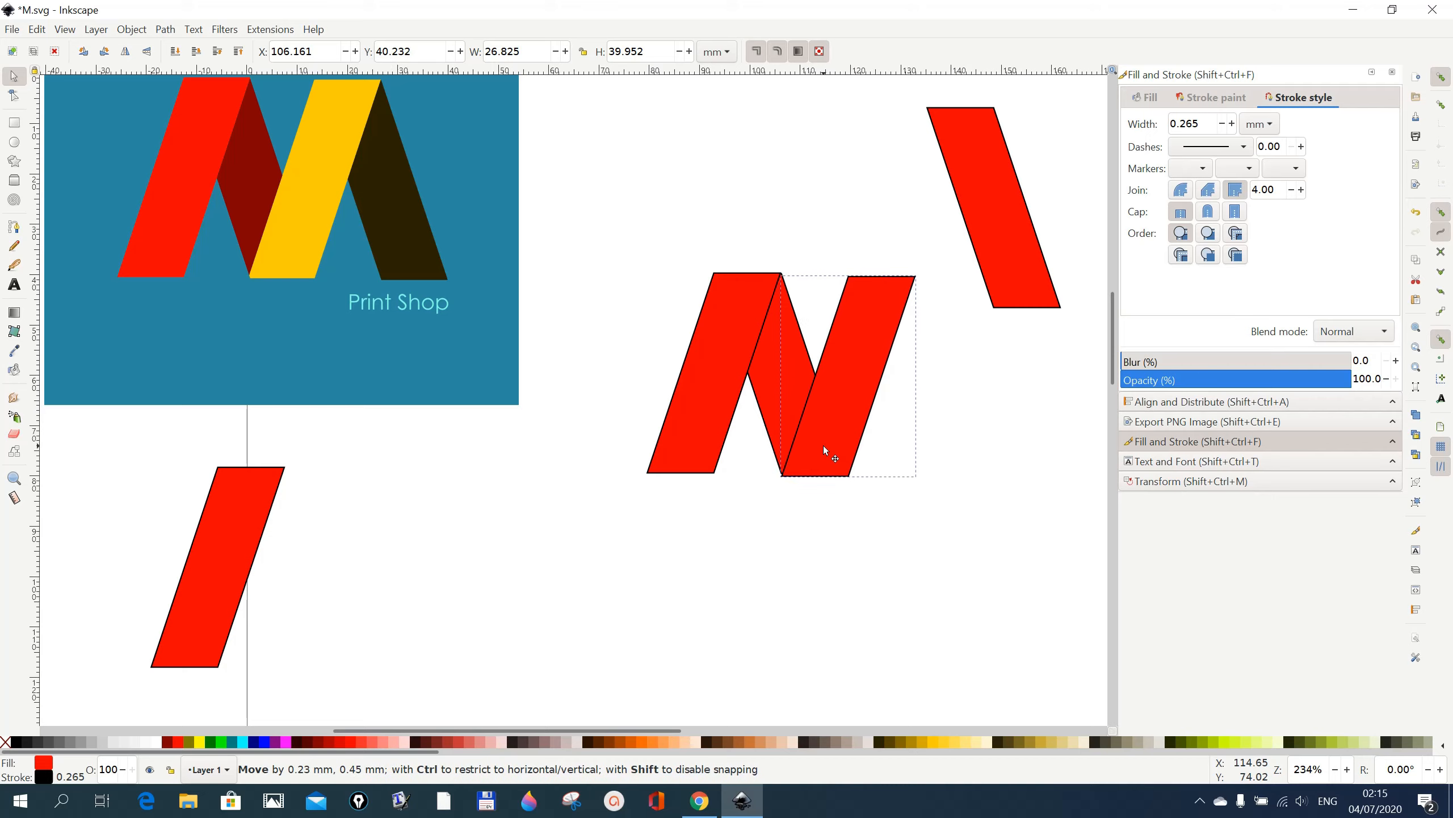
{"action": "left_click_drag", "start_coordinate": [823, 446], "coordinate": [824, 446]}
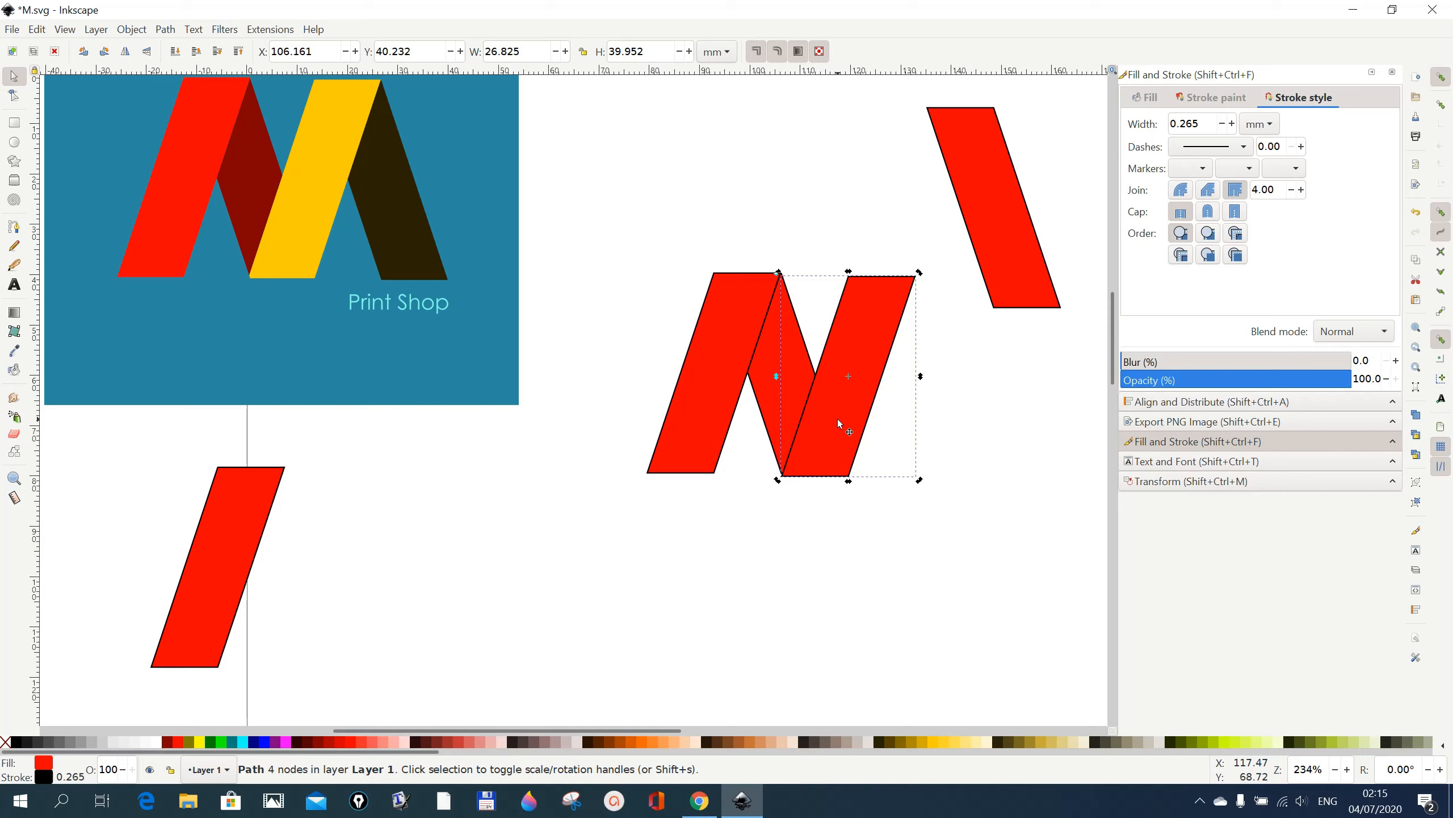
- Cut the third bar out of the second stroke with the Difference path operation
{"action": "key", "text": "shift"}
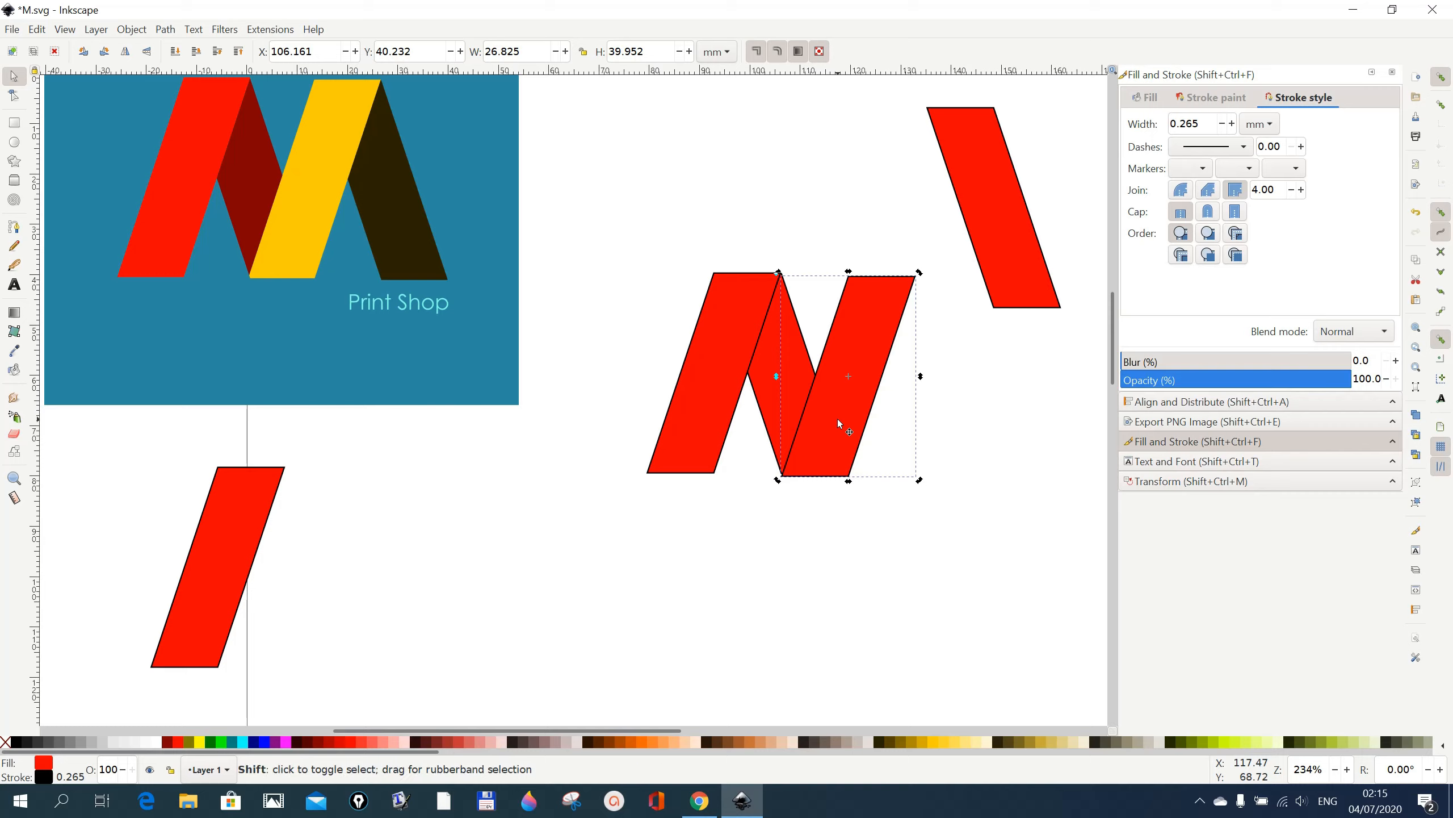
{"action": "left_click", "coordinate": [777, 420], "text": "shift"}
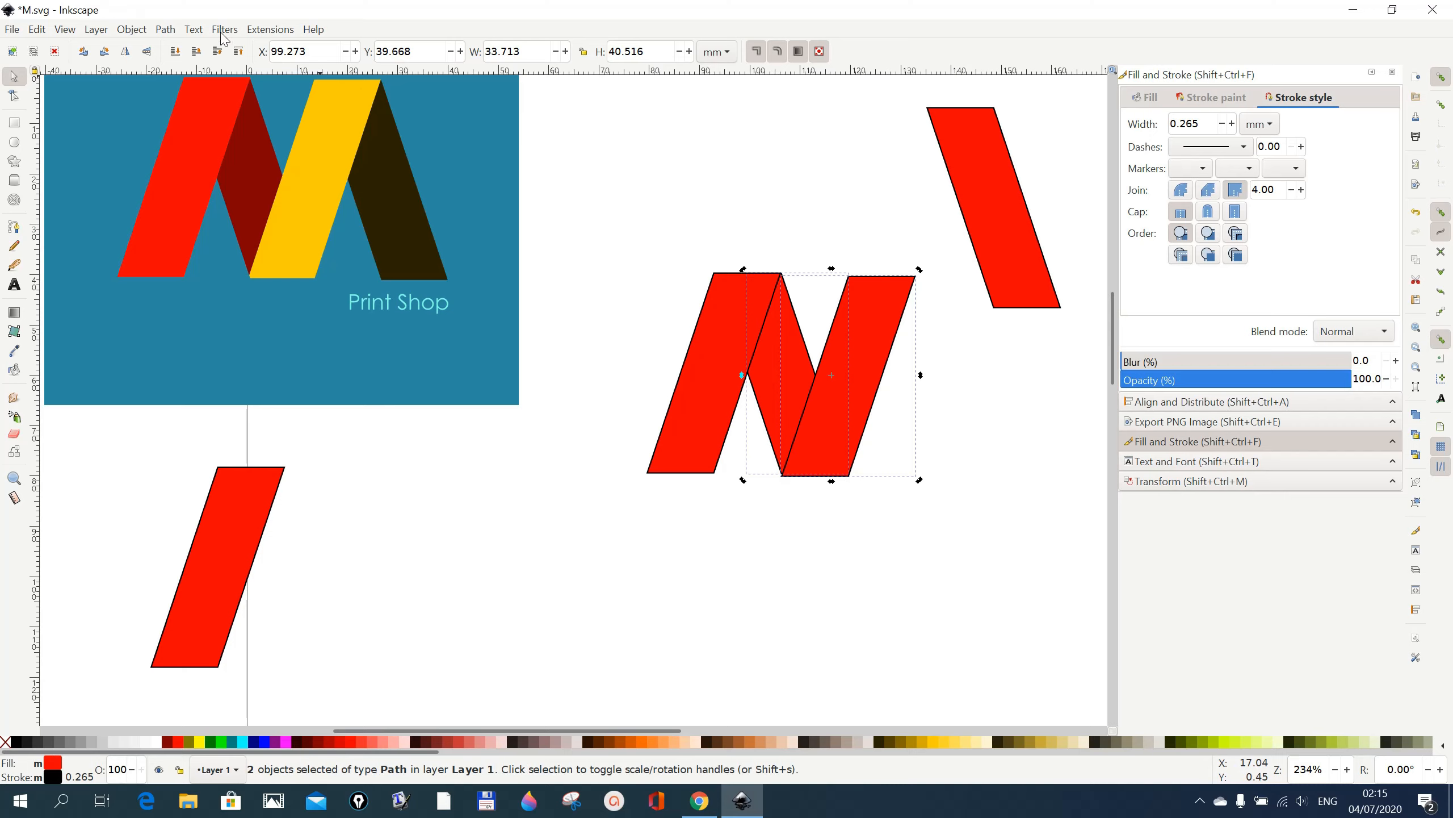
{"action": "left_click", "coordinate": [165, 29]}
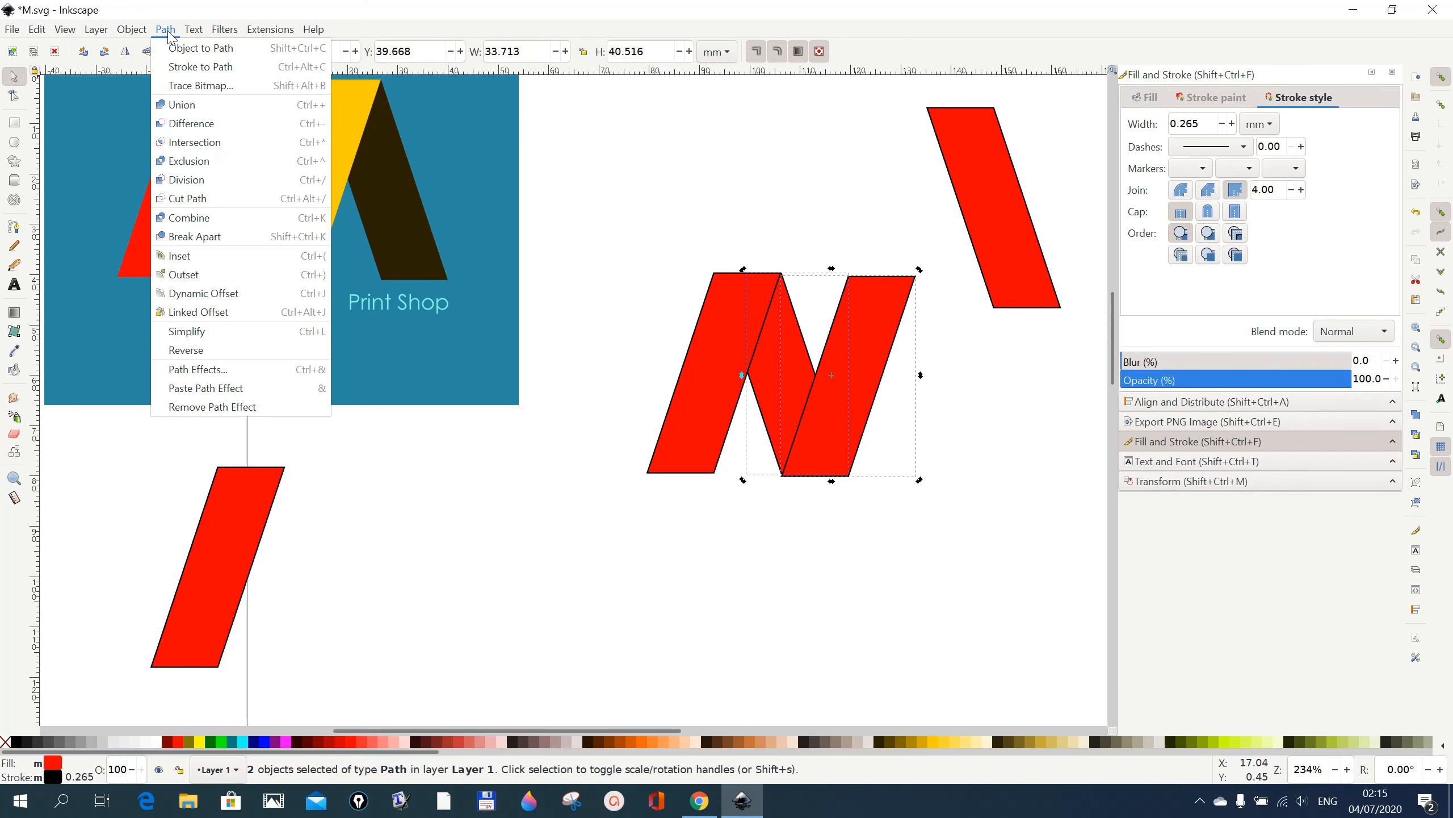
{"action": "left_click", "coordinate": [191, 129]}
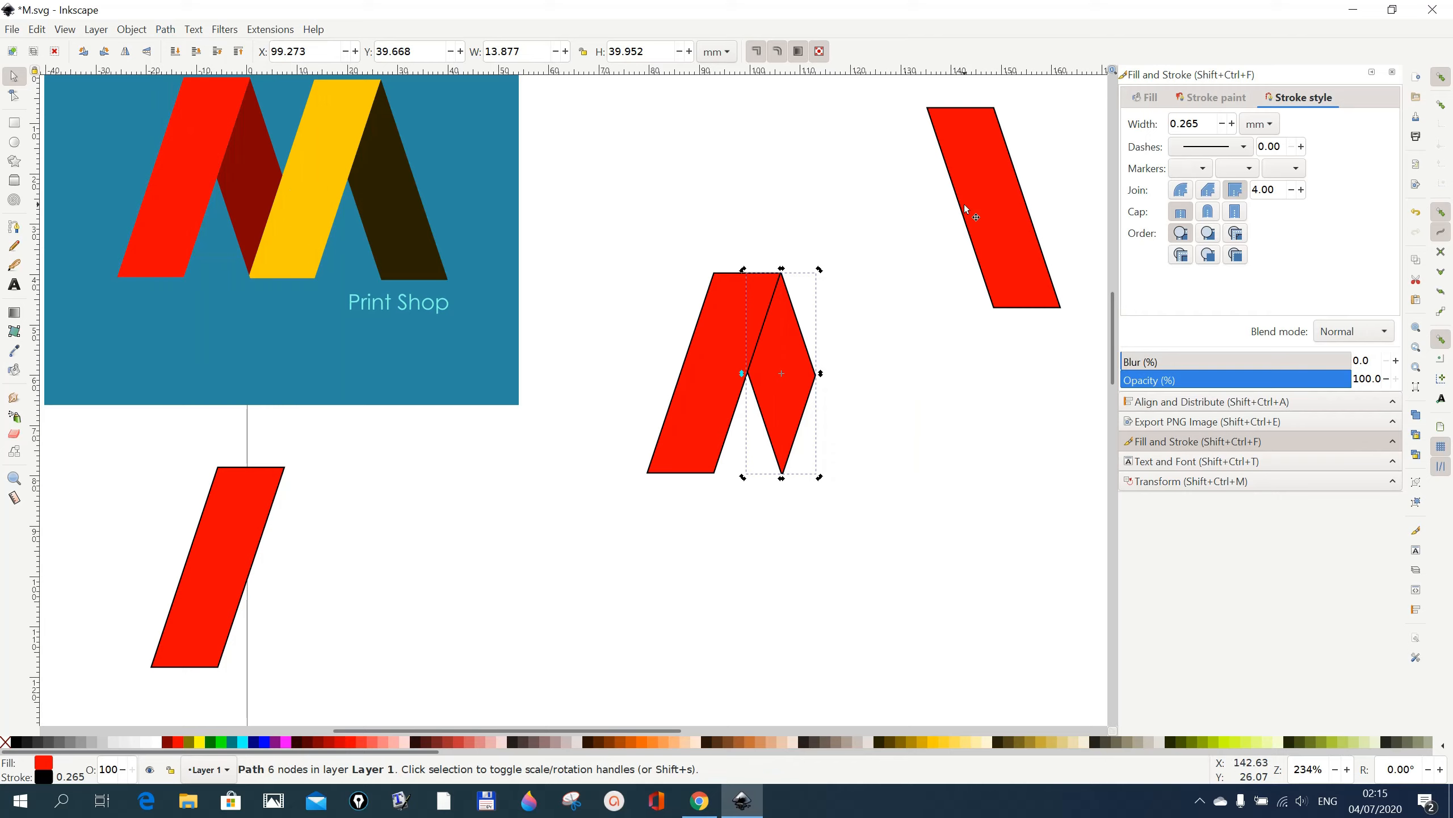
- Move the spare parallelogram into the third stroke's place at about X 106 mm, Y 40 mm, and set the flipped bar aside above it
{"action": "left_click_drag", "start_coordinate": [226, 529], "coordinate": [861, 338]}
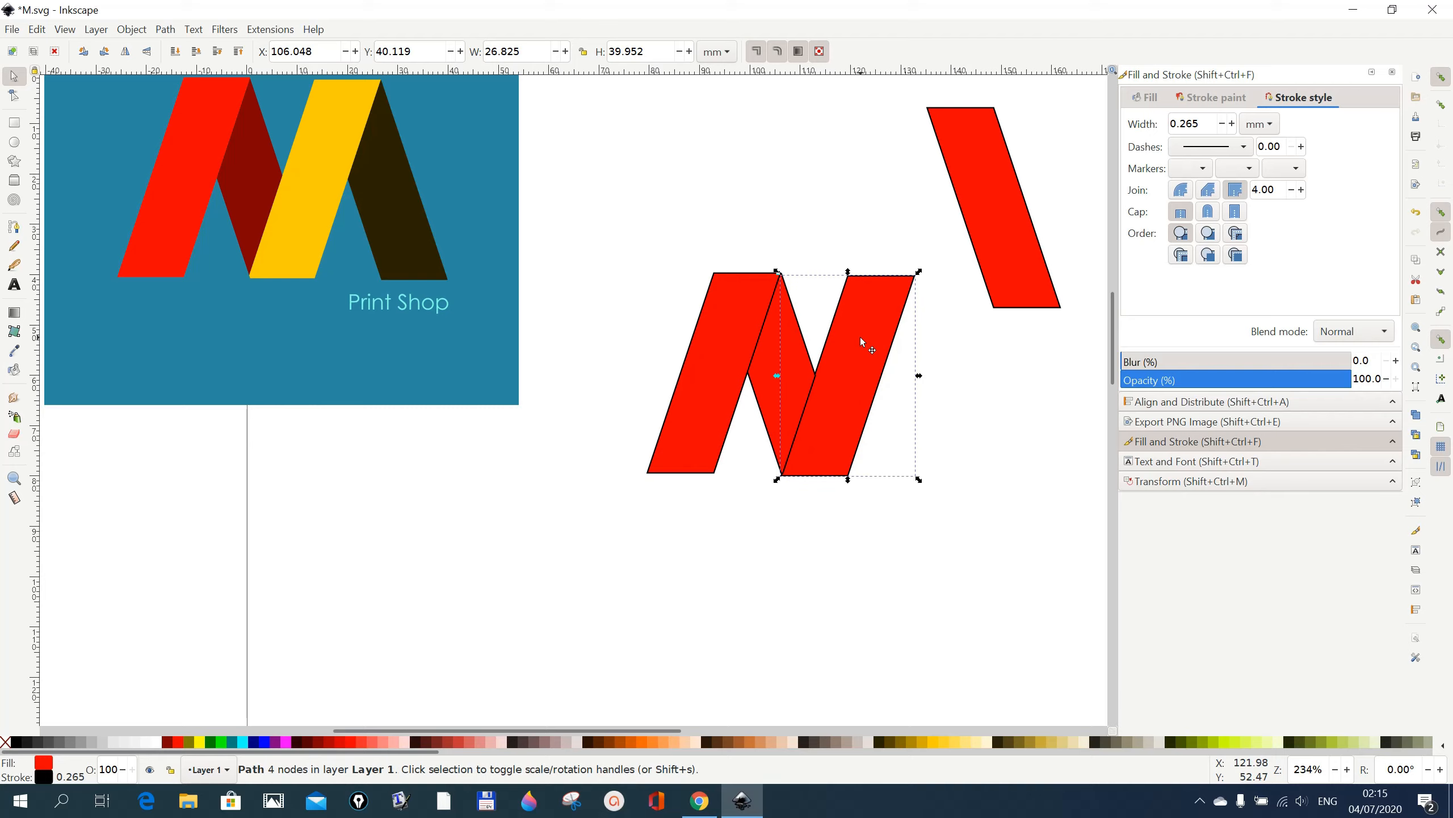
{"action": "left_click_drag", "start_coordinate": [995, 195], "coordinate": [916, 367]}
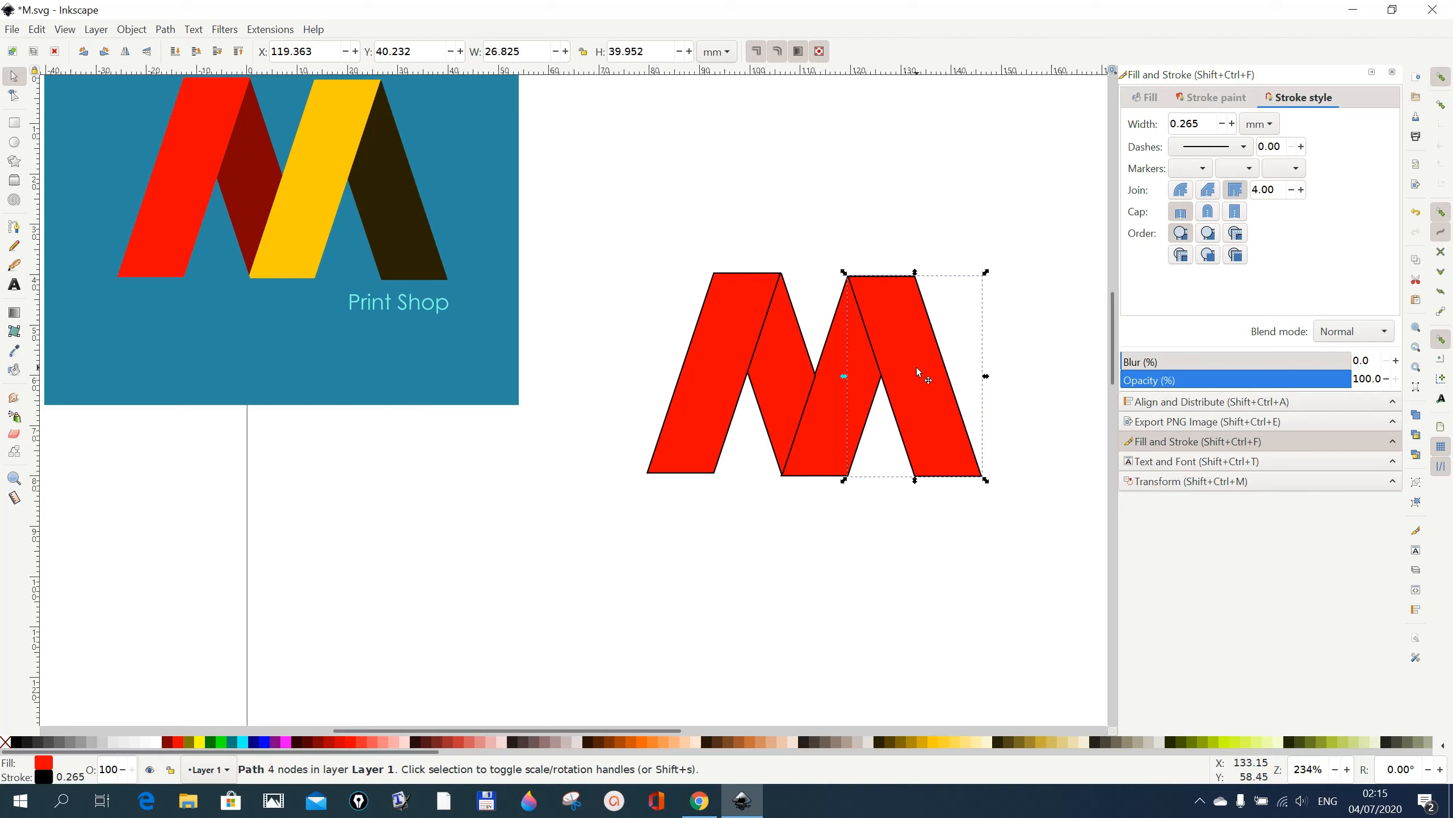
{"action": "left_click_drag", "start_coordinate": [916, 366], "coordinate": [1009, 243]}
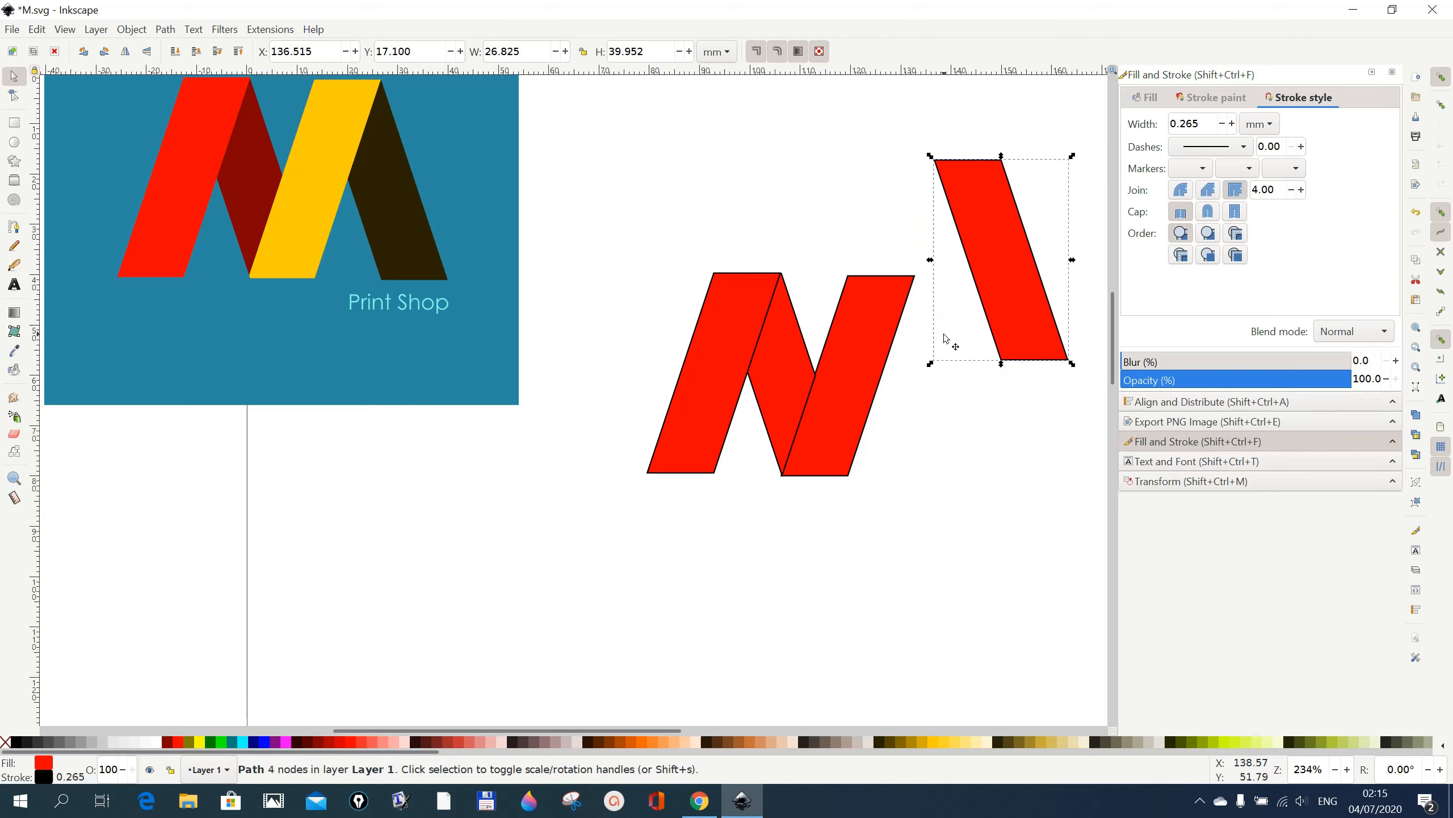
- Duplicate the third bar and move the copy to the empty area below the reference logo, at about X 30 mm, Y 76 mm
{"action": "left_click", "coordinate": [863, 391]}
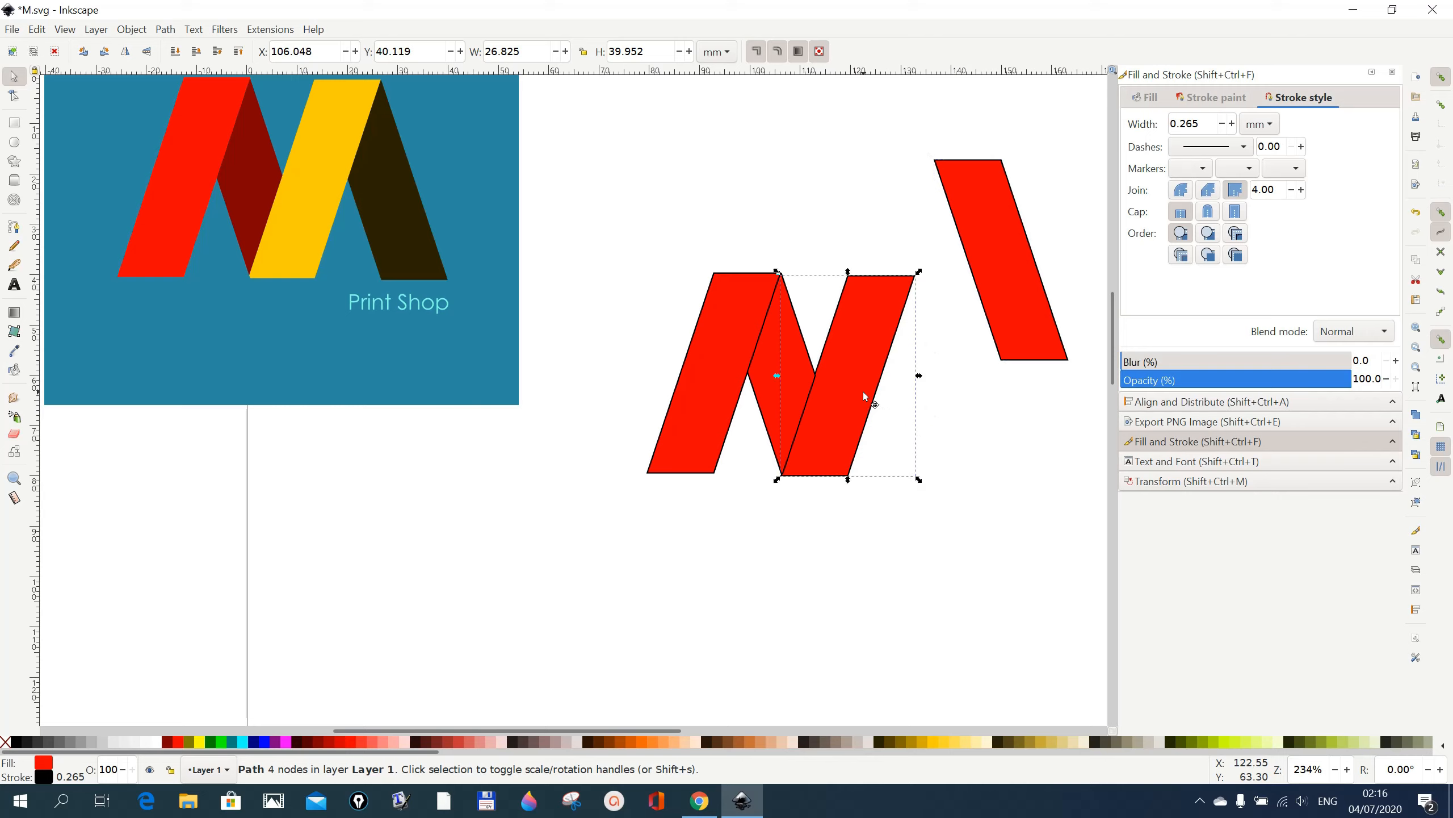
{"action": "right_click", "coordinate": [865, 393]}
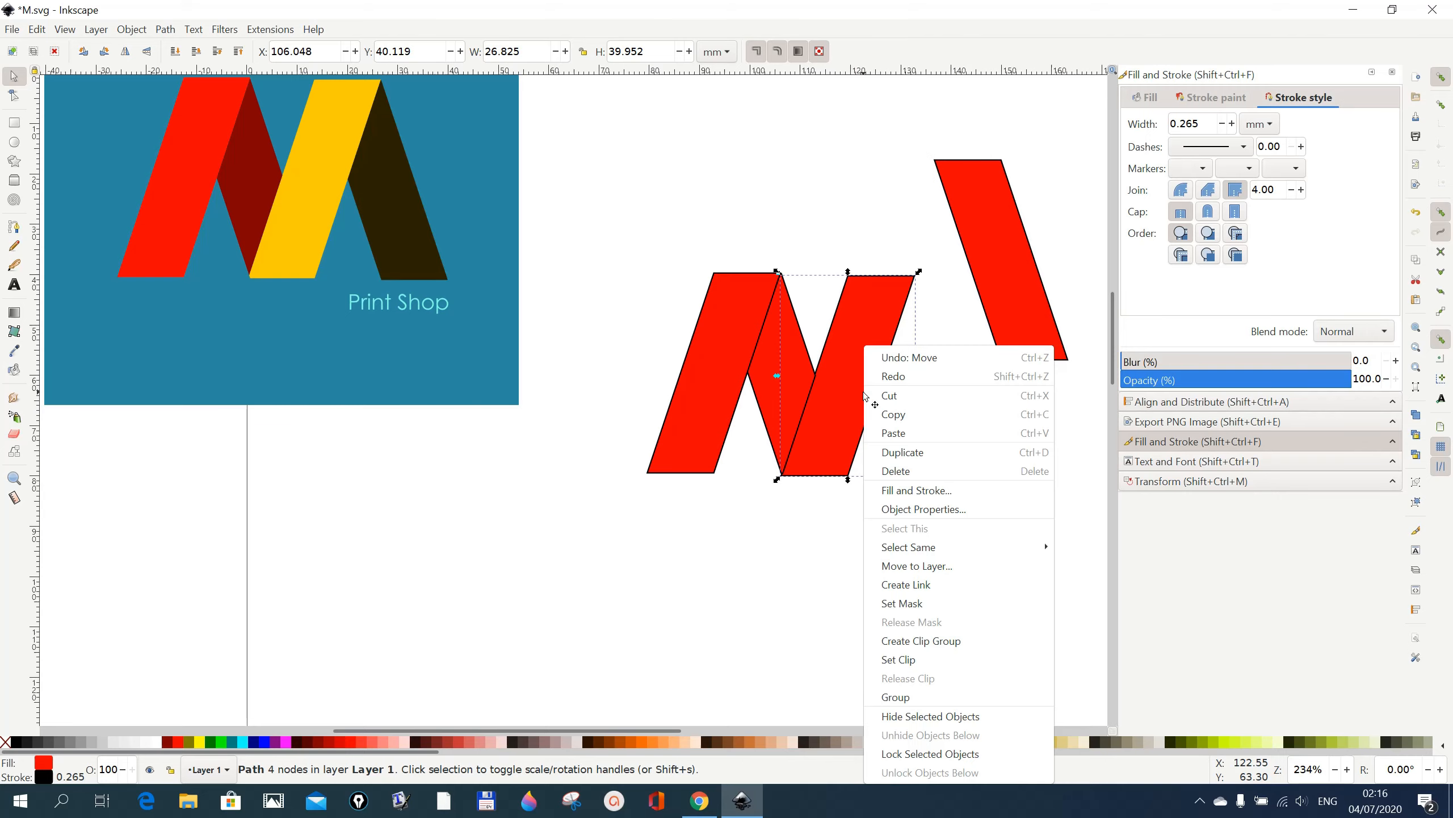
{"action": "left_click", "coordinate": [903, 453]}
{"action": "mouse_move", "coordinate": [866, 398]}
{"action": "left_mouse_down"}
{"action": "mouse_move", "coordinate": [861, 541]}
{"action": "mouse_move", "coordinate": [487, 566]}
{"action": "left_mouse_up"}
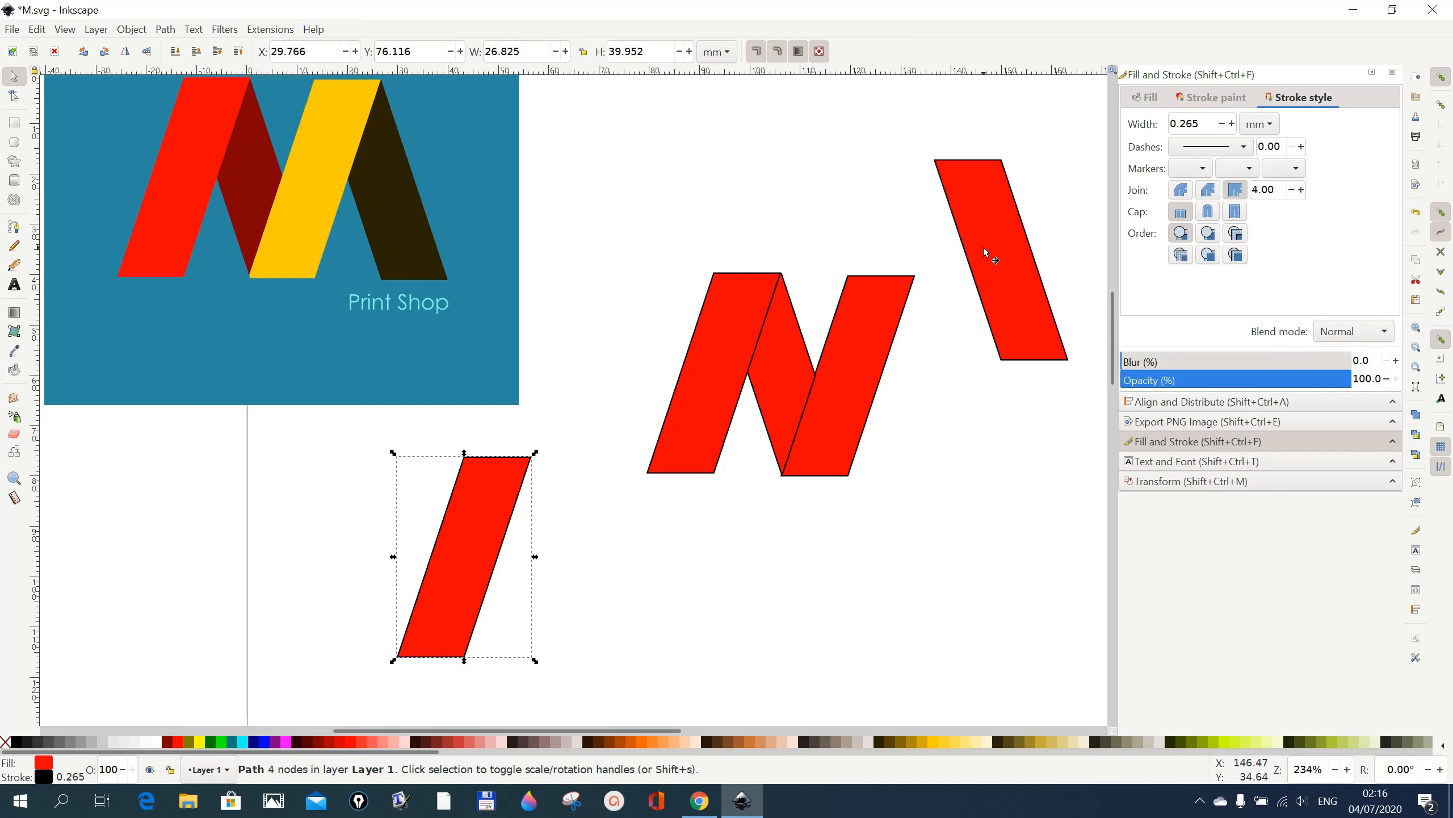
- Bring the flipped bar behind the duplicated bar at about X 42 mm, Y 76 mm and align their top edges into an inverted V
{"action": "mouse_move", "coordinate": [985, 252]}
{"action": "left_mouse_down"}
{"action": "mouse_move", "coordinate": [876, 473]}
{"action": "mouse_move", "coordinate": [571, 580]}
{"action": "mouse_move", "coordinate": [520, 532]}
{"action": "left_mouse_up"}
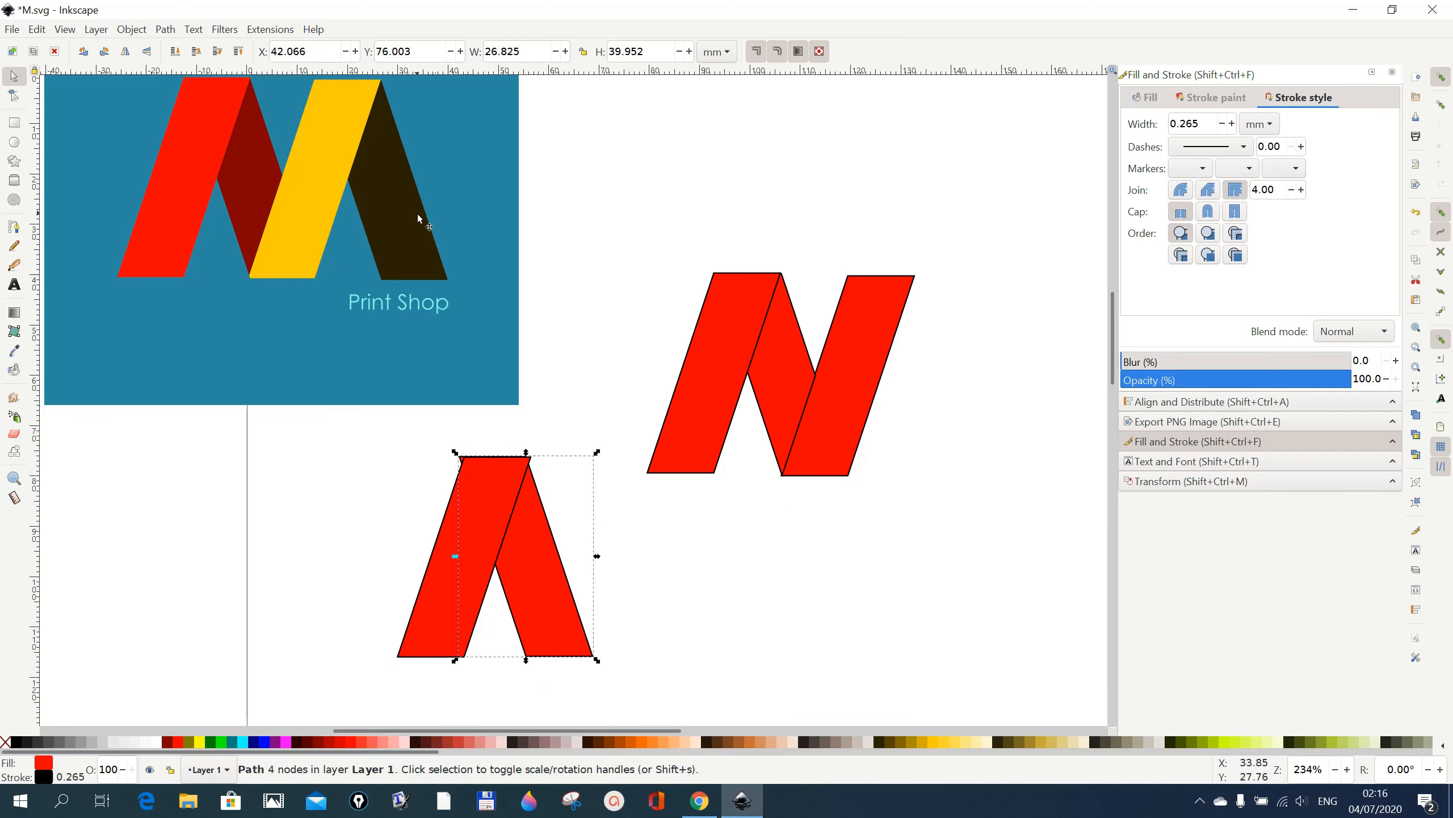
{"action": "left_click_drag", "start_coordinate": [464, 484], "coordinate": [459, 482]}
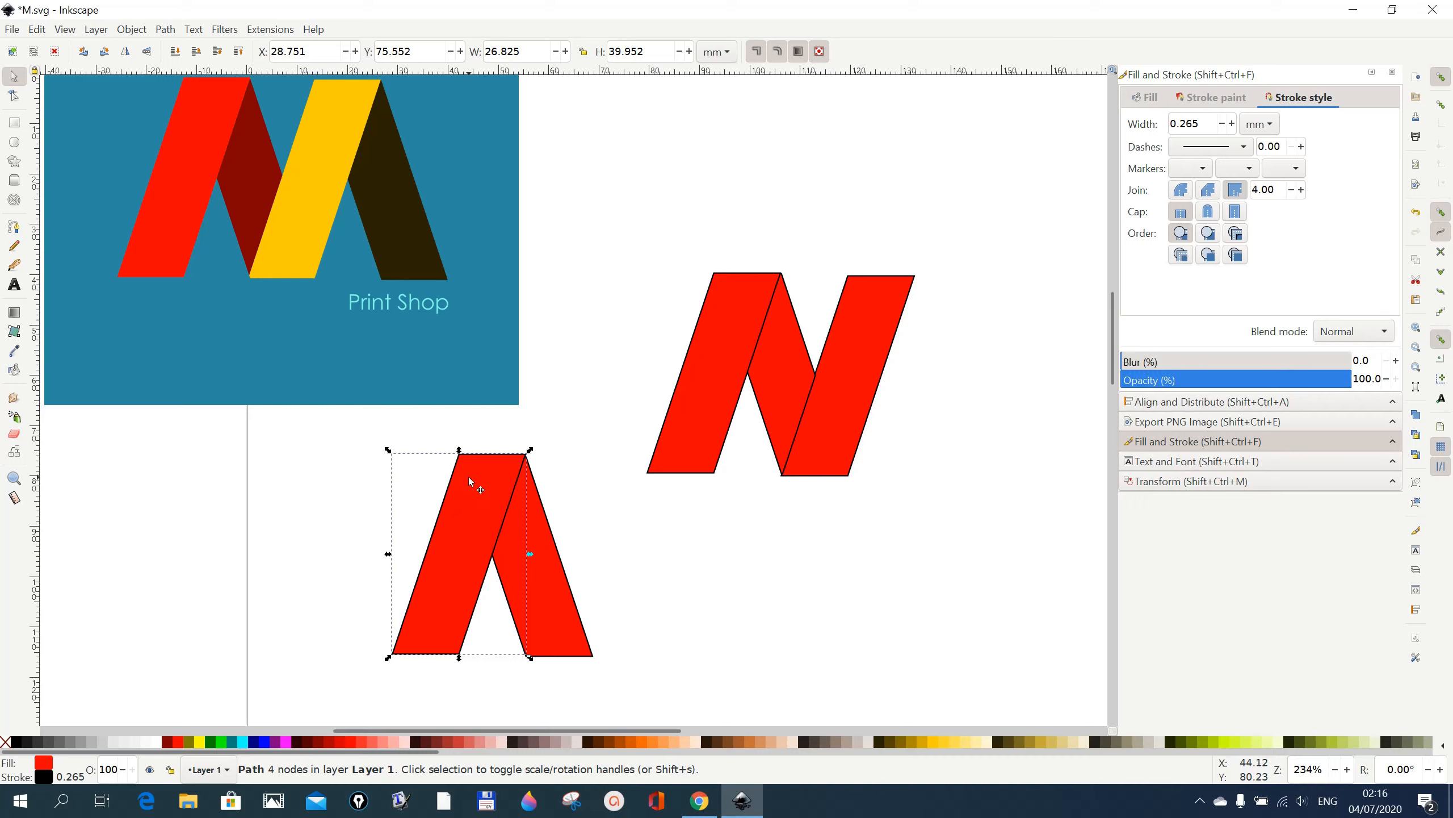
{"action": "left_click_drag", "start_coordinate": [470, 479], "coordinate": [488, 475]}
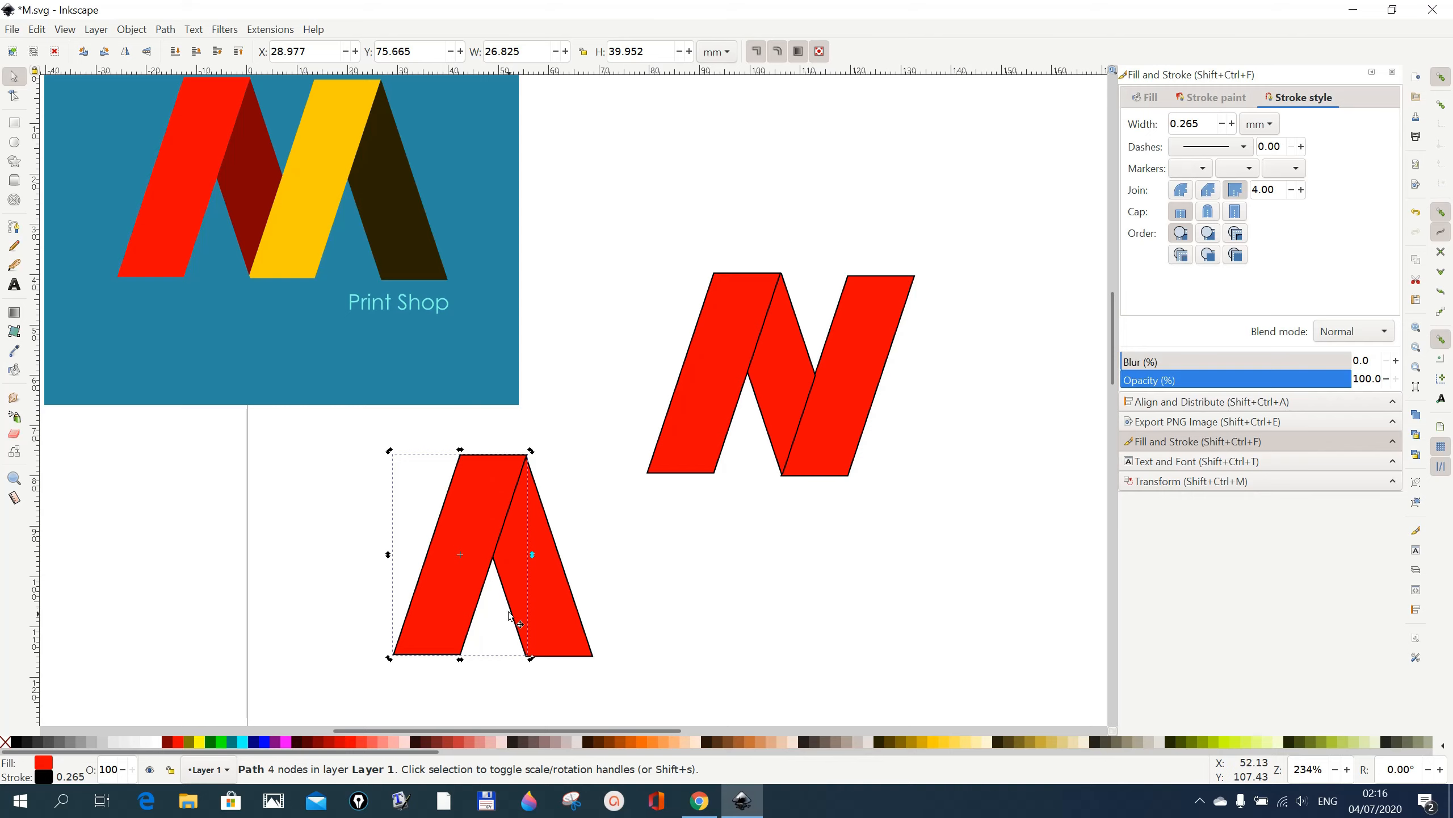
- Subtract the duplicated bar from the flipped bar with the Difference path operation
{"action": "left_click", "coordinate": [576, 612], "text": "shift"}
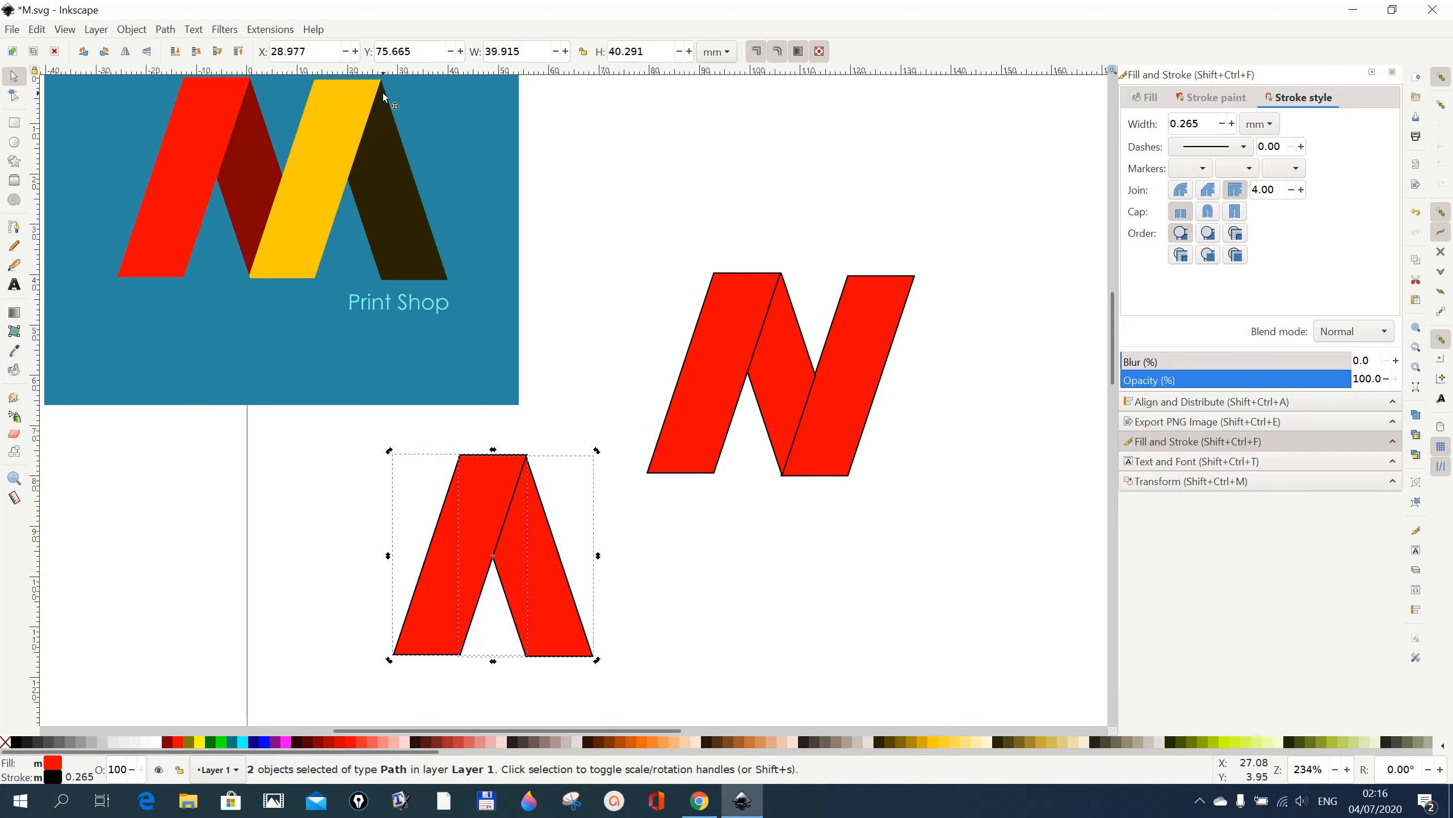
{"action": "left_click", "coordinate": [166, 30]}
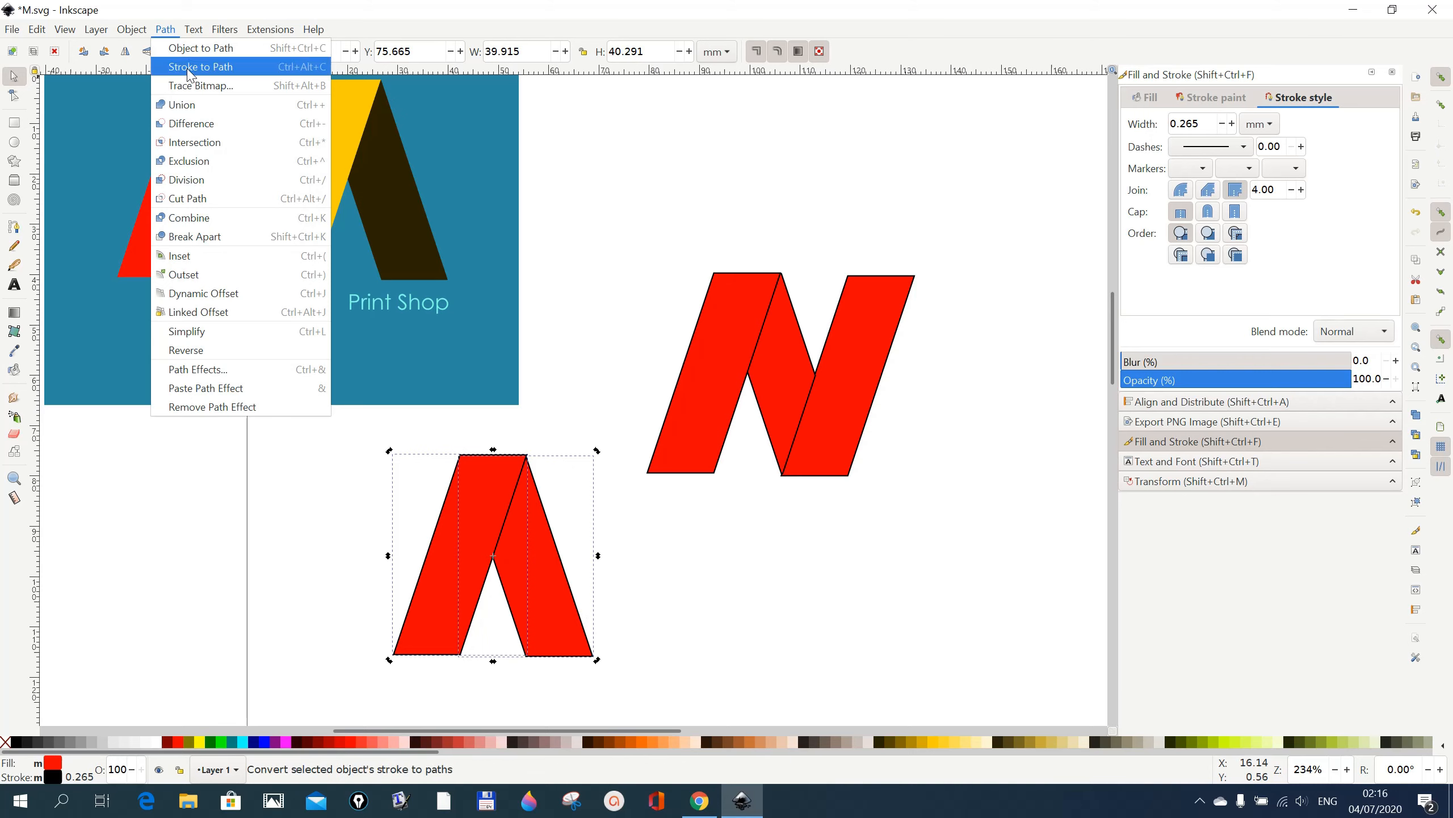
{"action": "left_click", "coordinate": [165, 29]}
{"action": "left_click", "coordinate": [137, 33]}
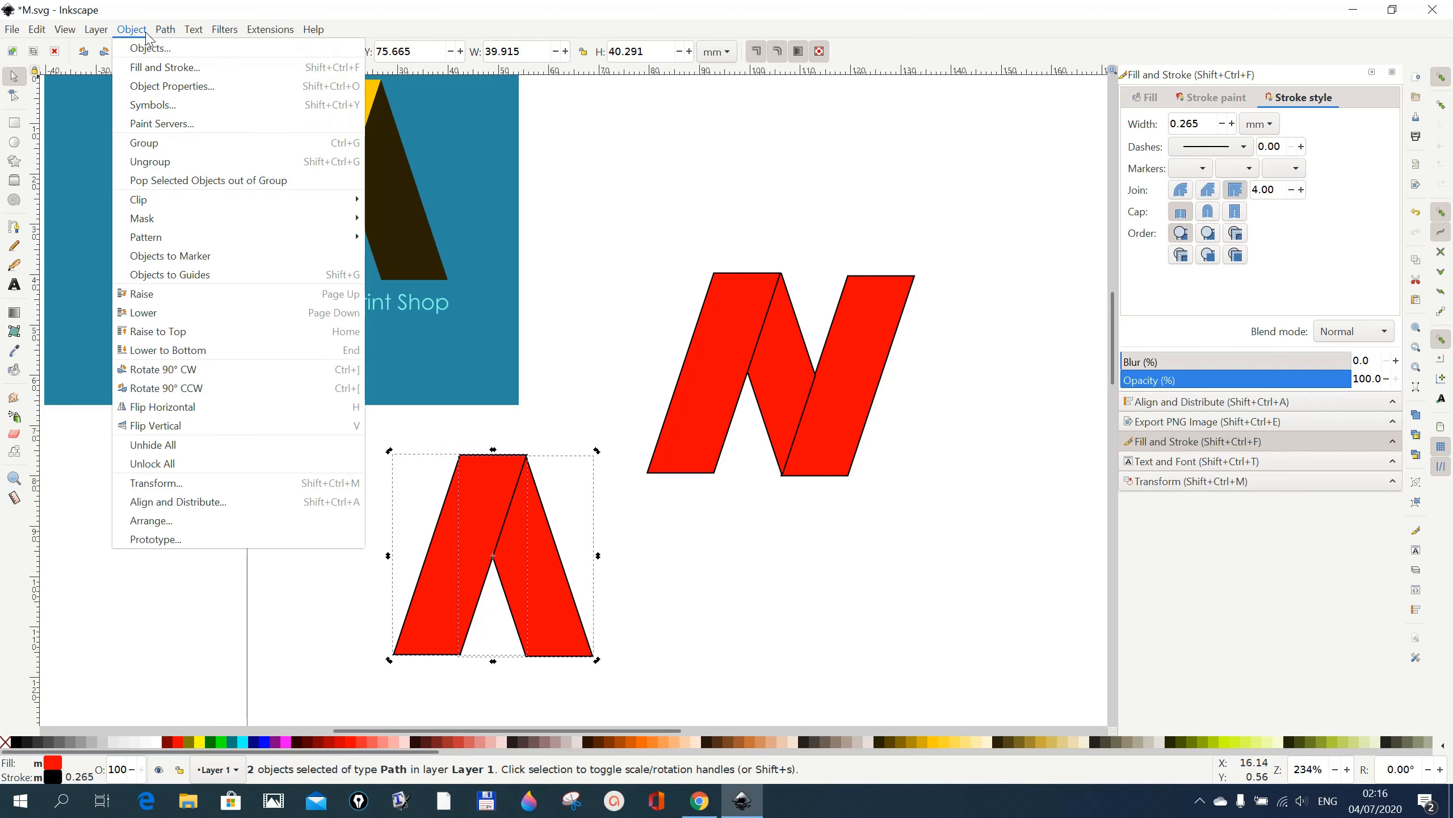
{"action": "mouse_move", "coordinate": [165, 30]}
{"action": "left_click", "coordinate": [184, 124]}
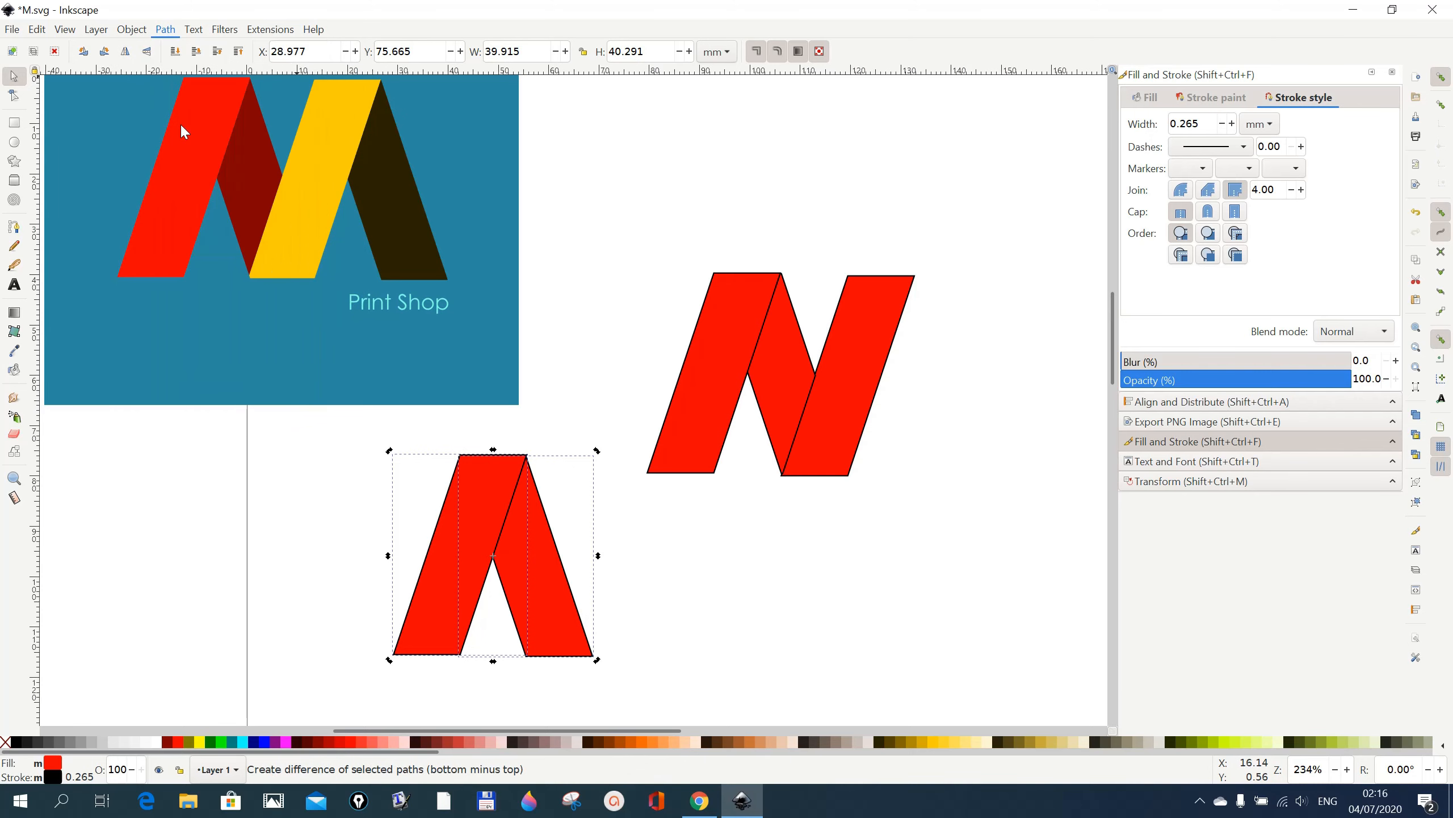
- Move the cut piece against the third bar as the M's last stroke, at about X 119 mm, Y 39.8 mm, and deselect it
{"action": "left_click_drag", "start_coordinate": [540, 591], "coordinate": [927, 412]}
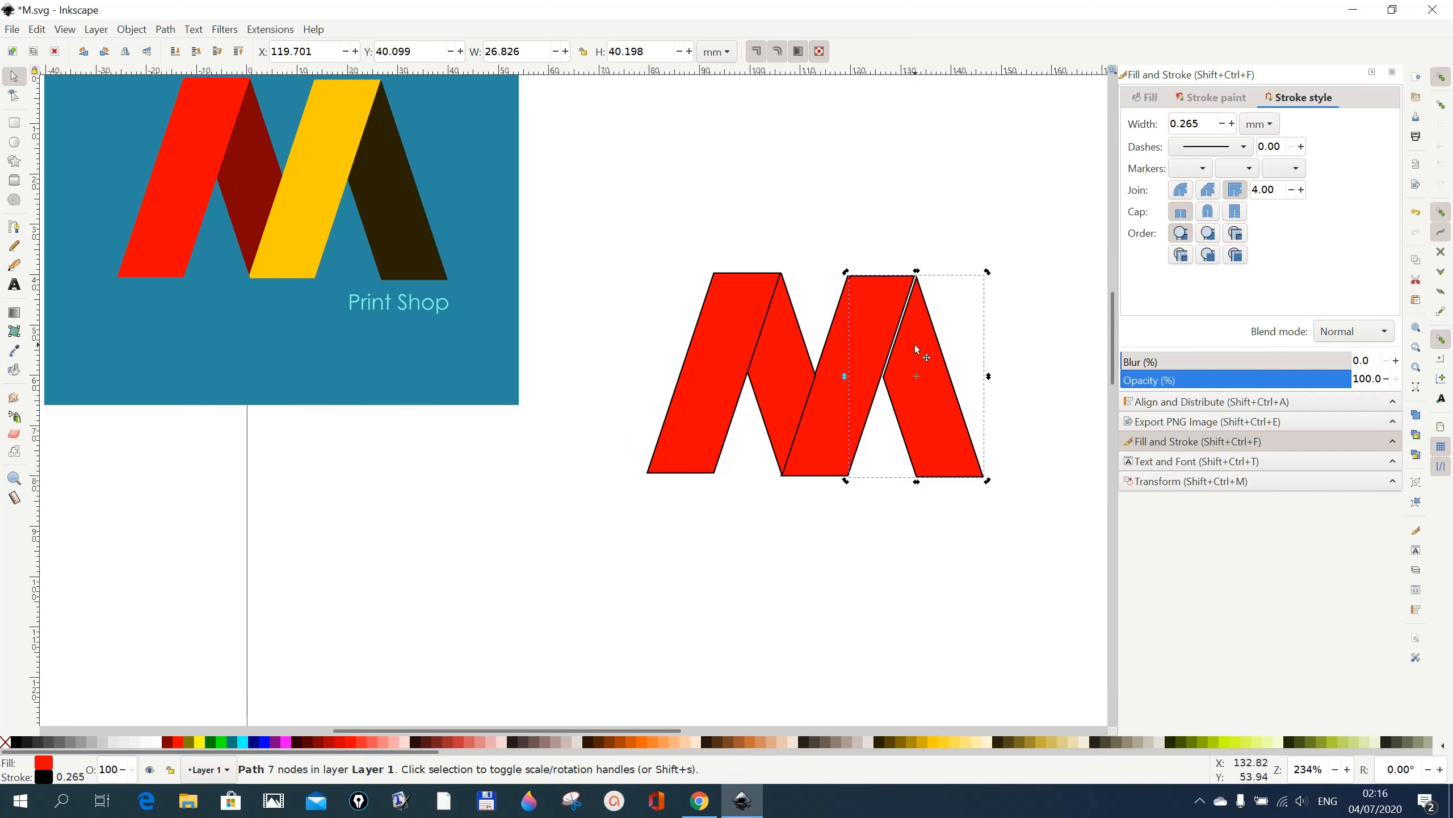
{"action": "left_click_drag", "start_coordinate": [916, 345], "coordinate": [912, 348]}
{"action": "left_click", "coordinate": [756, 633]}
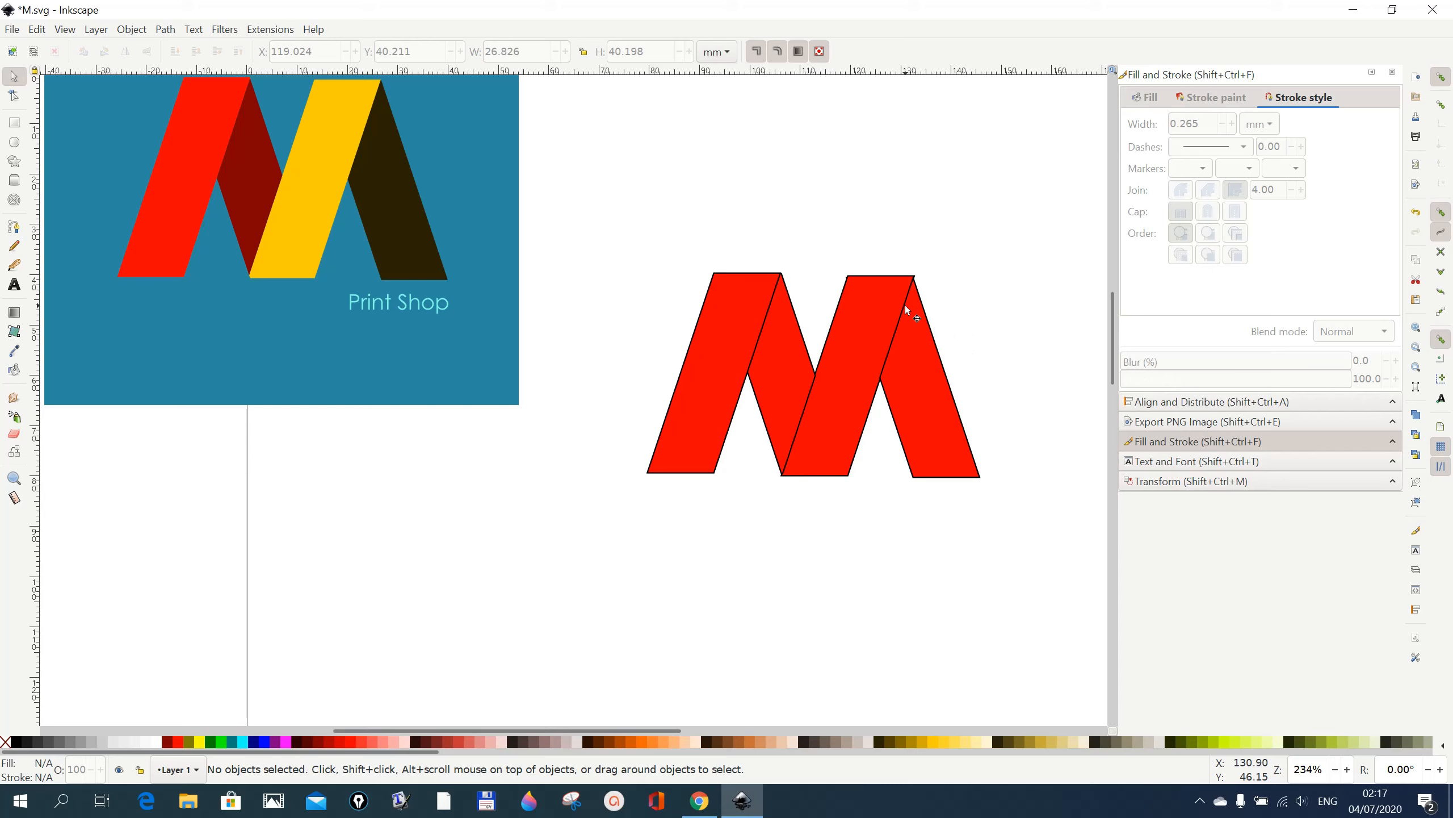
{"action": "left_click_drag", "start_coordinate": [910, 308], "coordinate": [910, 304]}
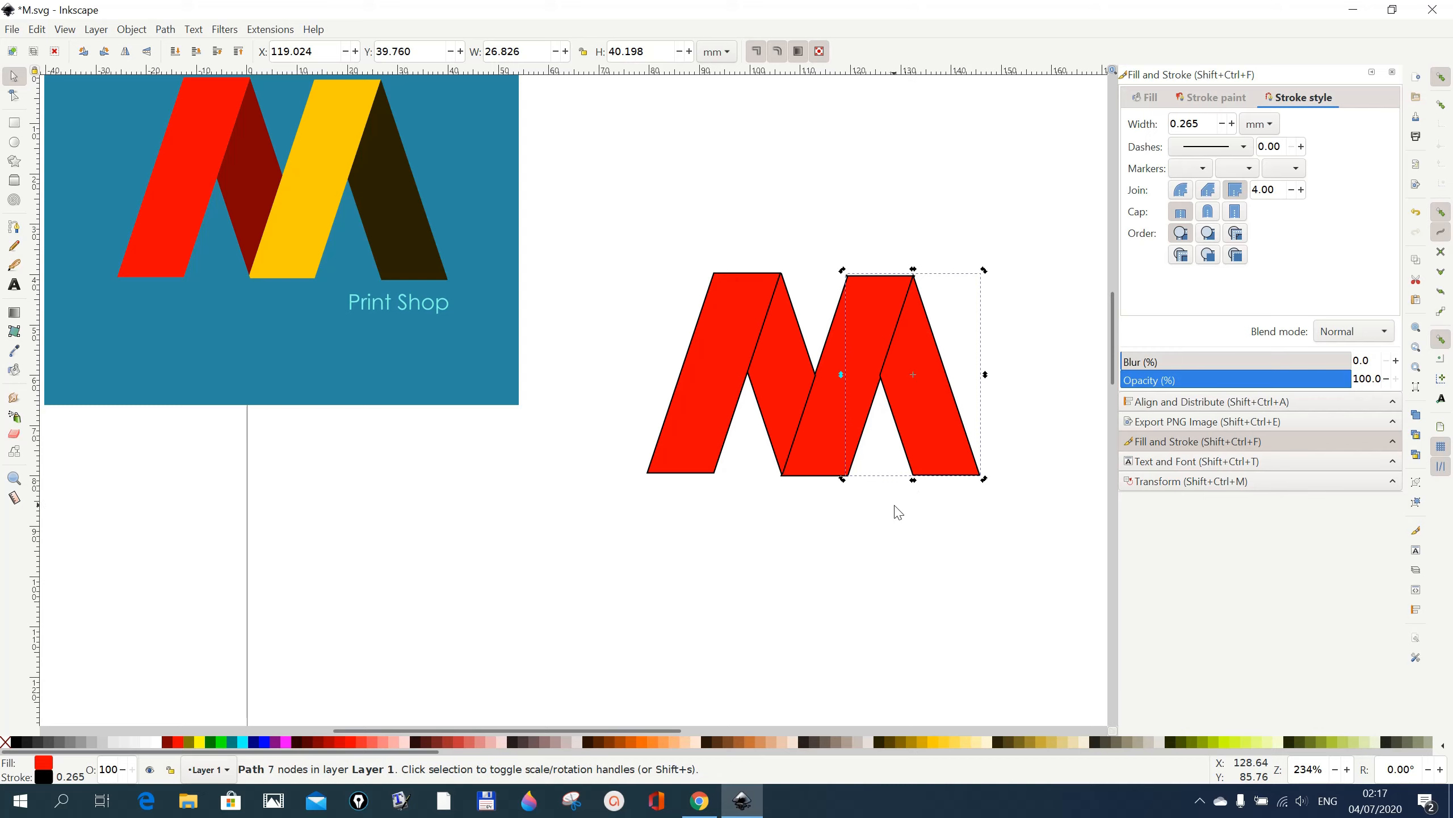
{"action": "left_click", "coordinate": [871, 544]}
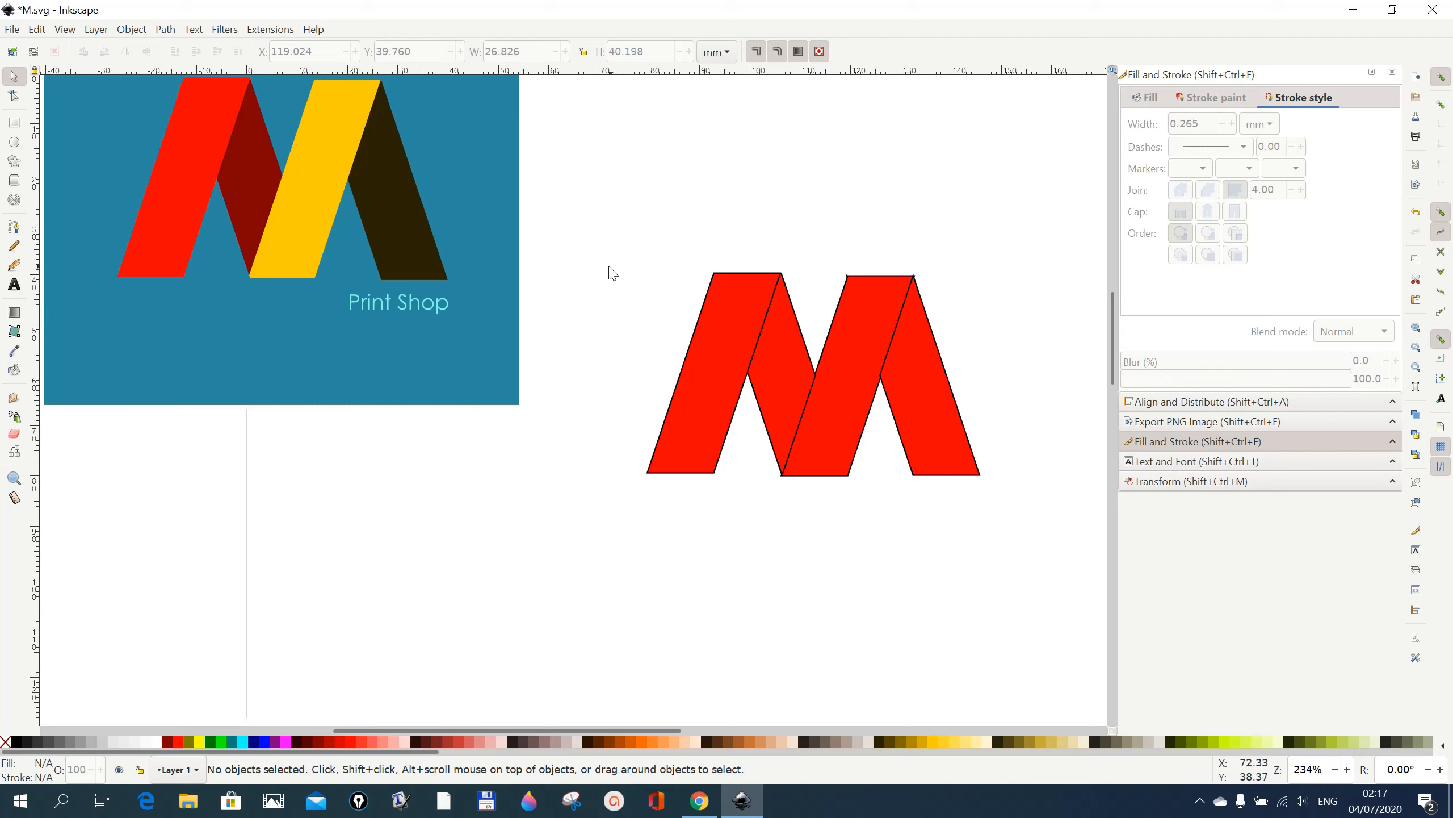
- Remove the stroke paint from all four pieces of the new M and deselect them
{"action": "left_click_drag", "start_coordinate": [601, 211], "coordinate": [971, 550]}
{"action": "left_click_drag", "start_coordinate": [1018, 543], "coordinate": [1019, 543]}
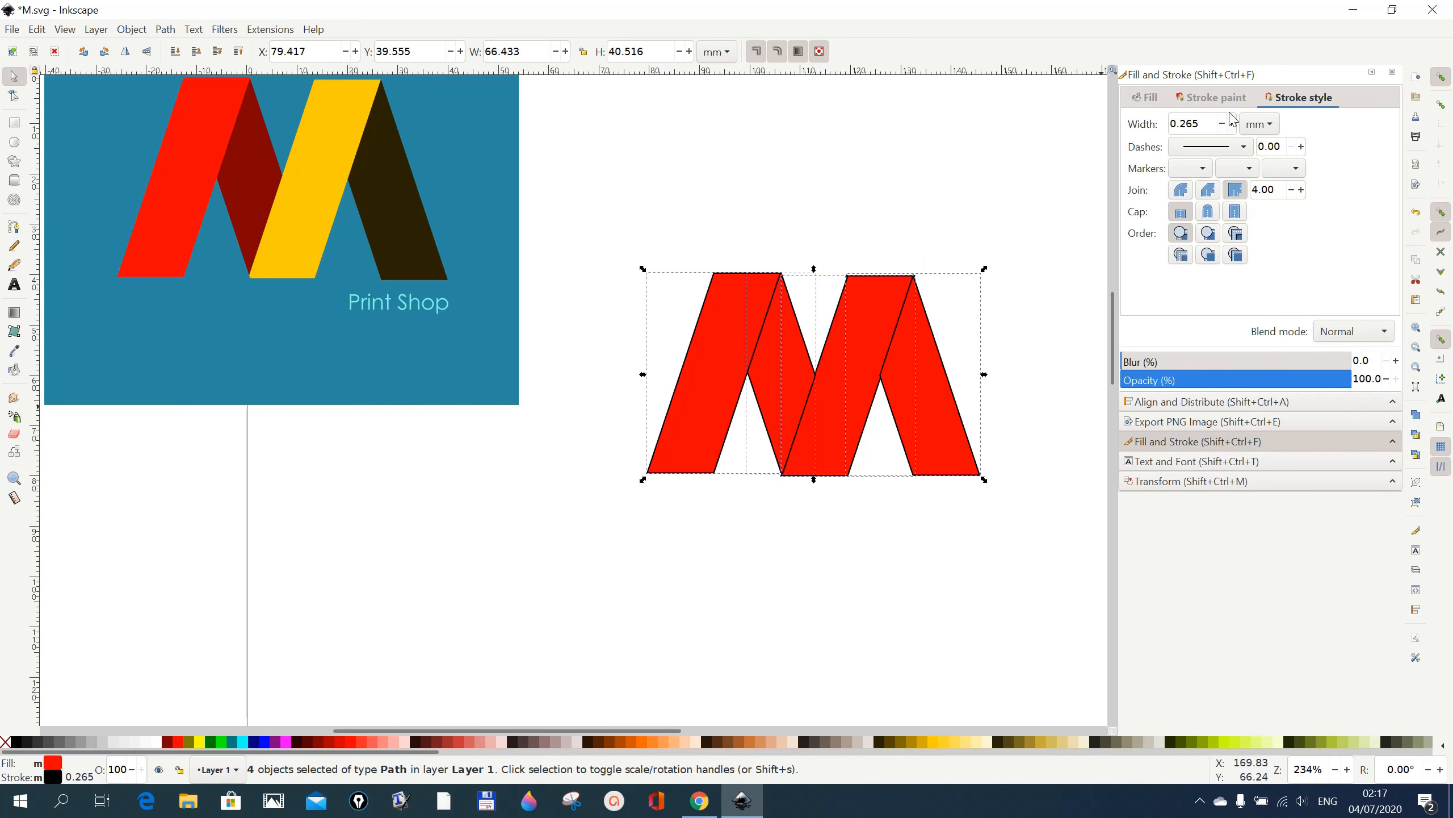
{"action": "left_click", "coordinate": [1216, 98]}
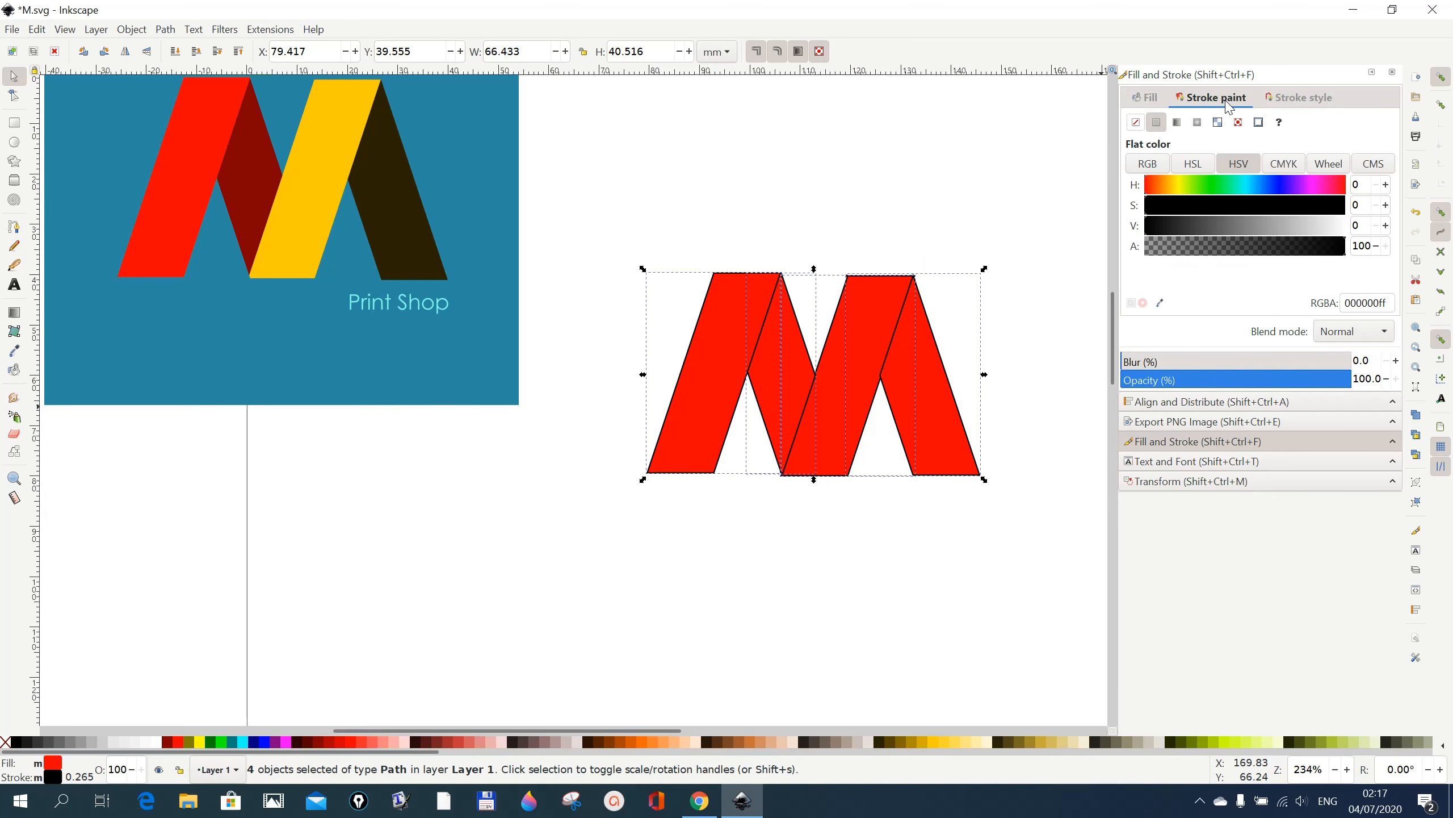
{"action": "left_click", "coordinate": [1137, 123]}
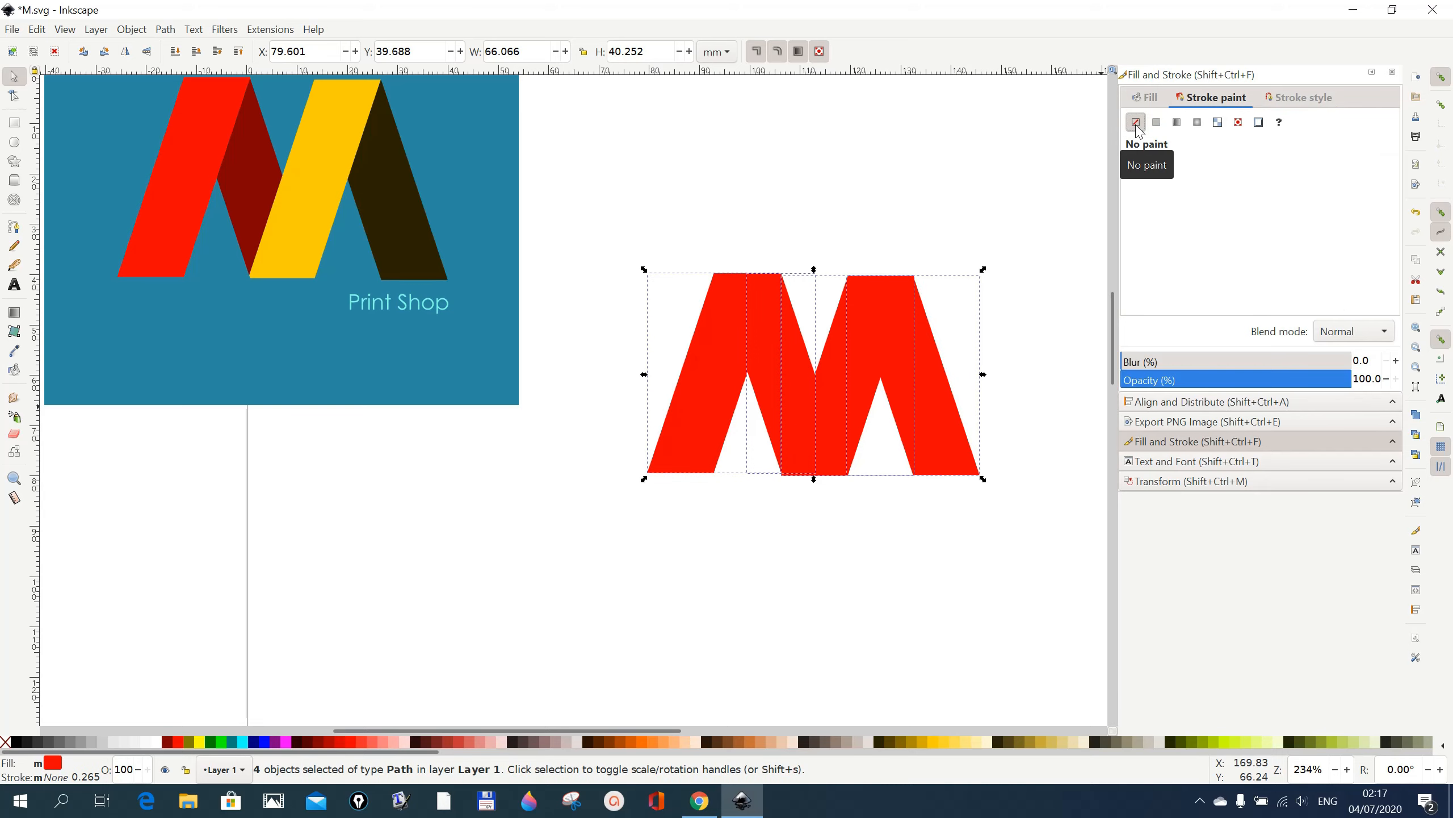
{"action": "left_click", "coordinate": [808, 575]}
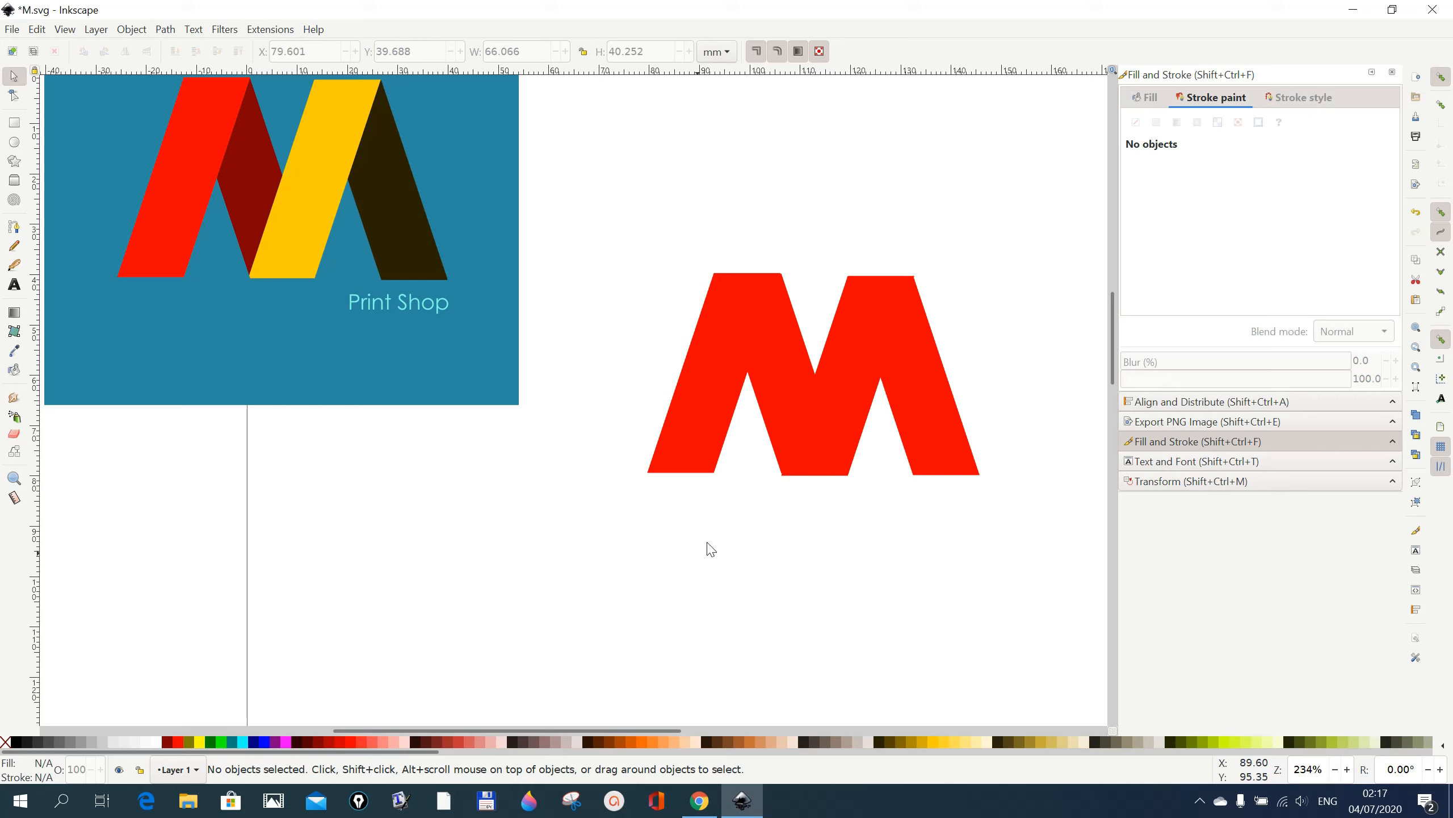
- Fill the M's second stroke with dark red #800000, the third with golden yellow and the last with dark brown #2B2200
{"action": "left_click", "coordinate": [783, 391]}
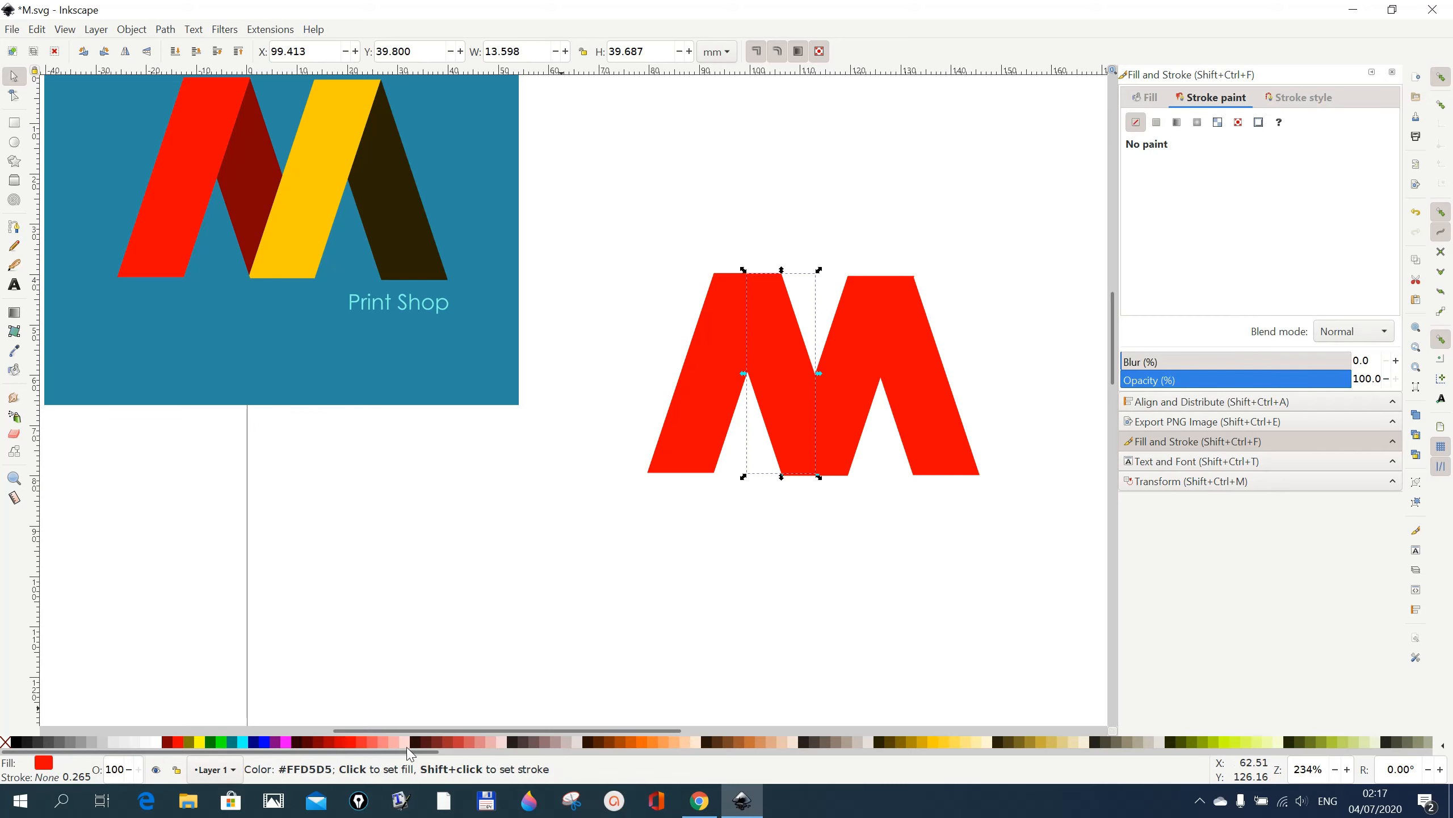
{"action": "left_click", "coordinate": [320, 745]}
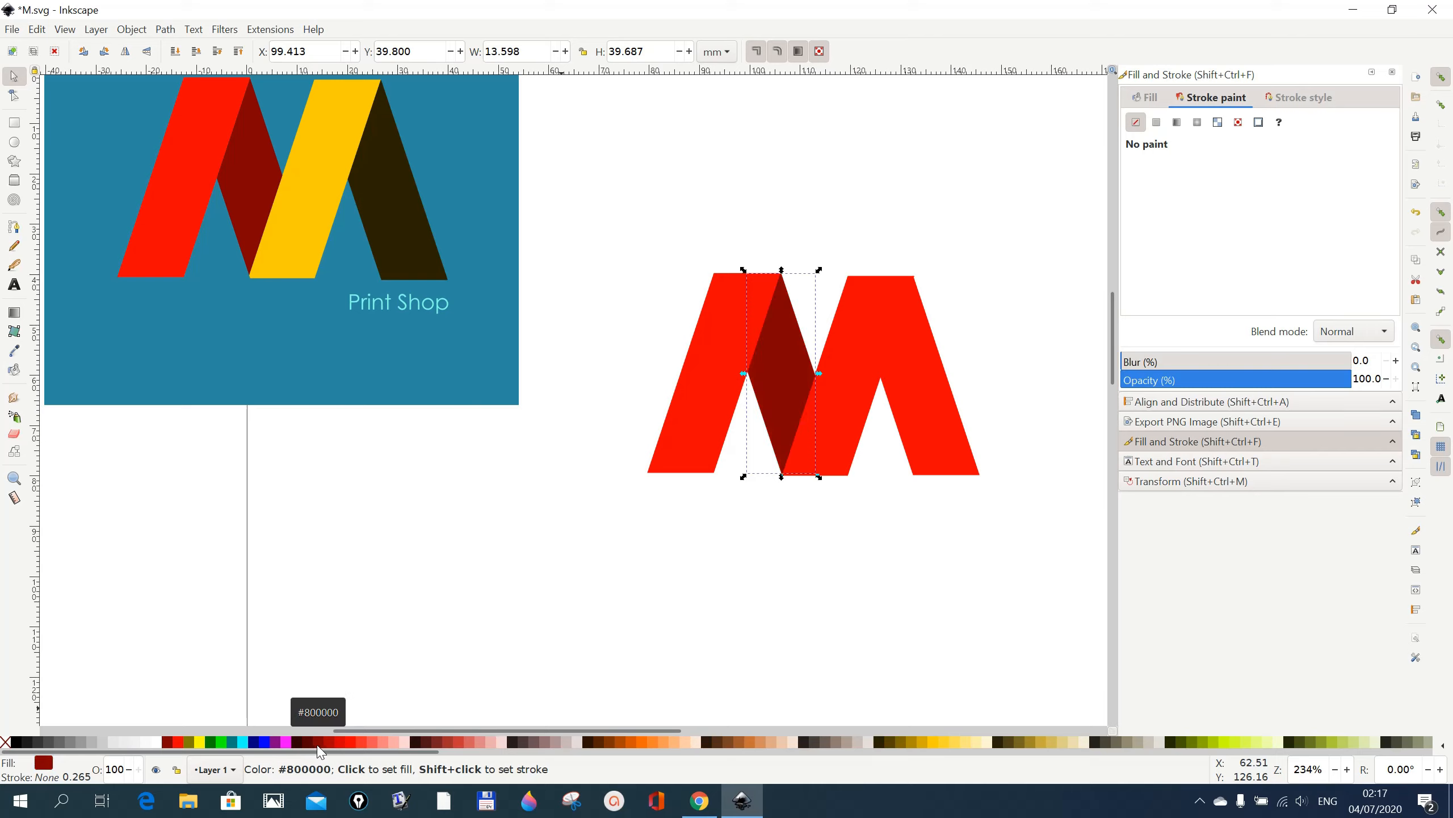
{"action": "left_click", "coordinate": [824, 445]}
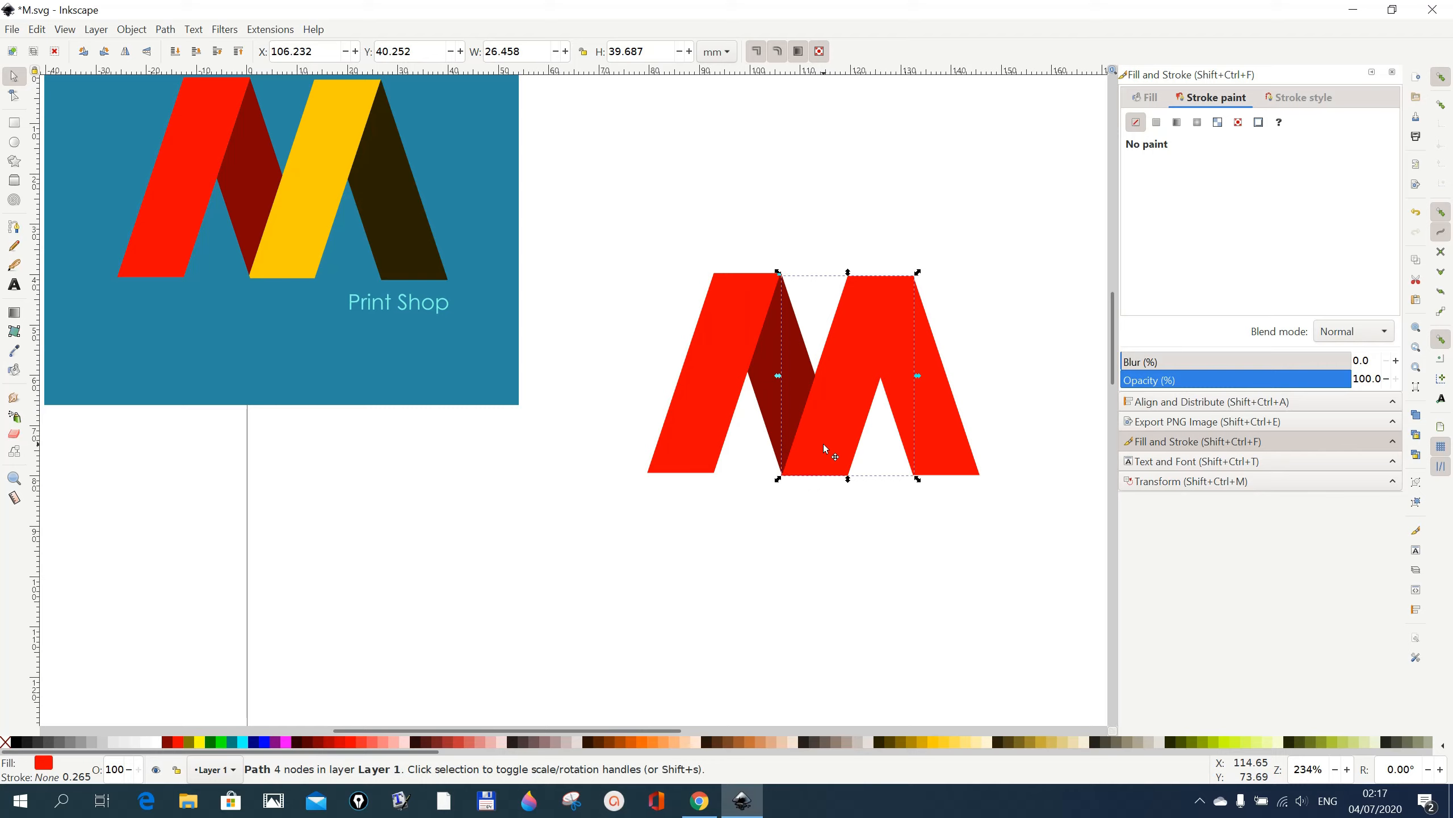
{"action": "left_click", "coordinate": [937, 742]}
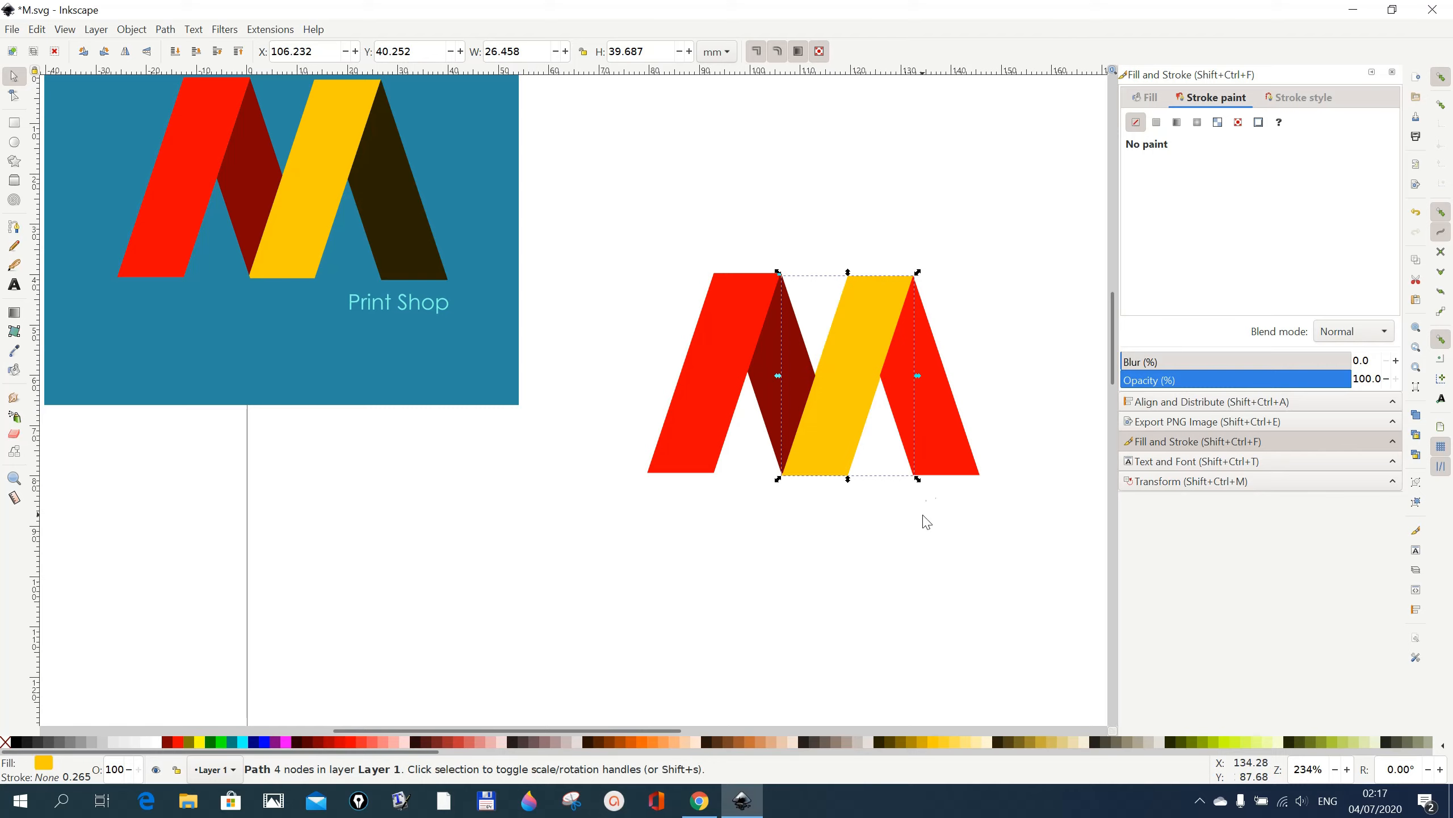
{"action": "left_click", "coordinate": [930, 455]}
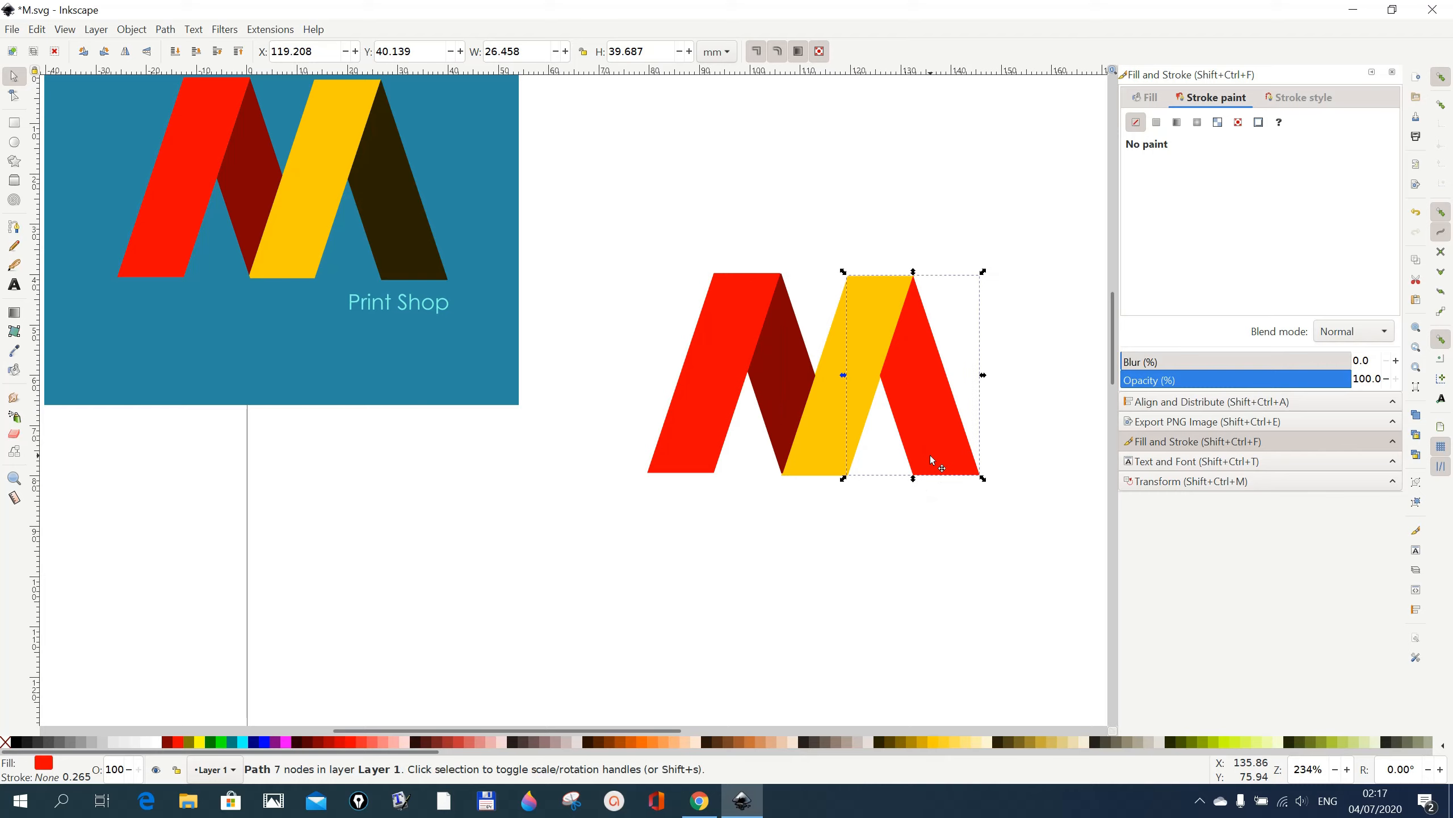
{"action": "left_click", "coordinate": [881, 745]}
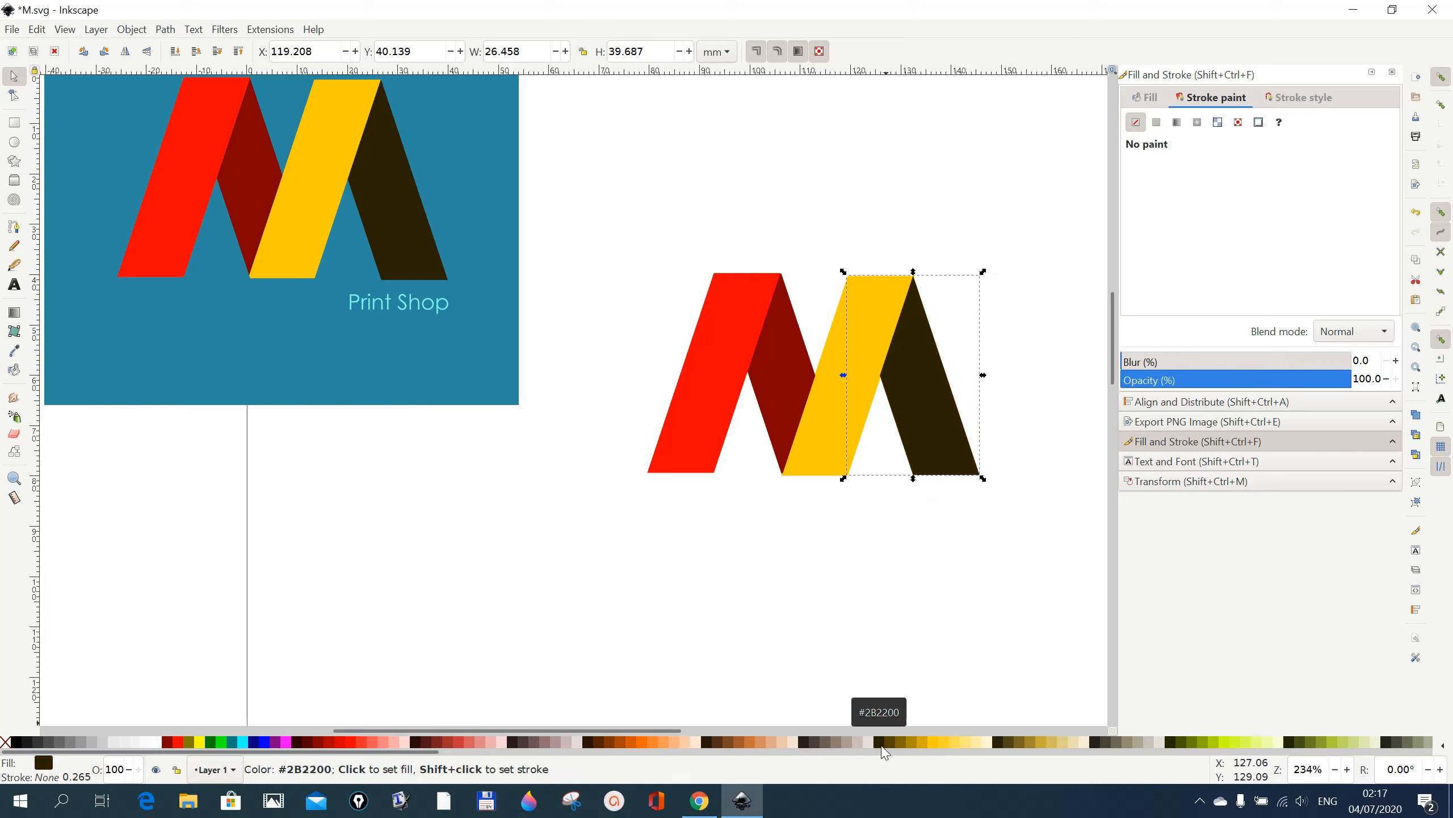
{"action": "left_click", "coordinate": [714, 613]}
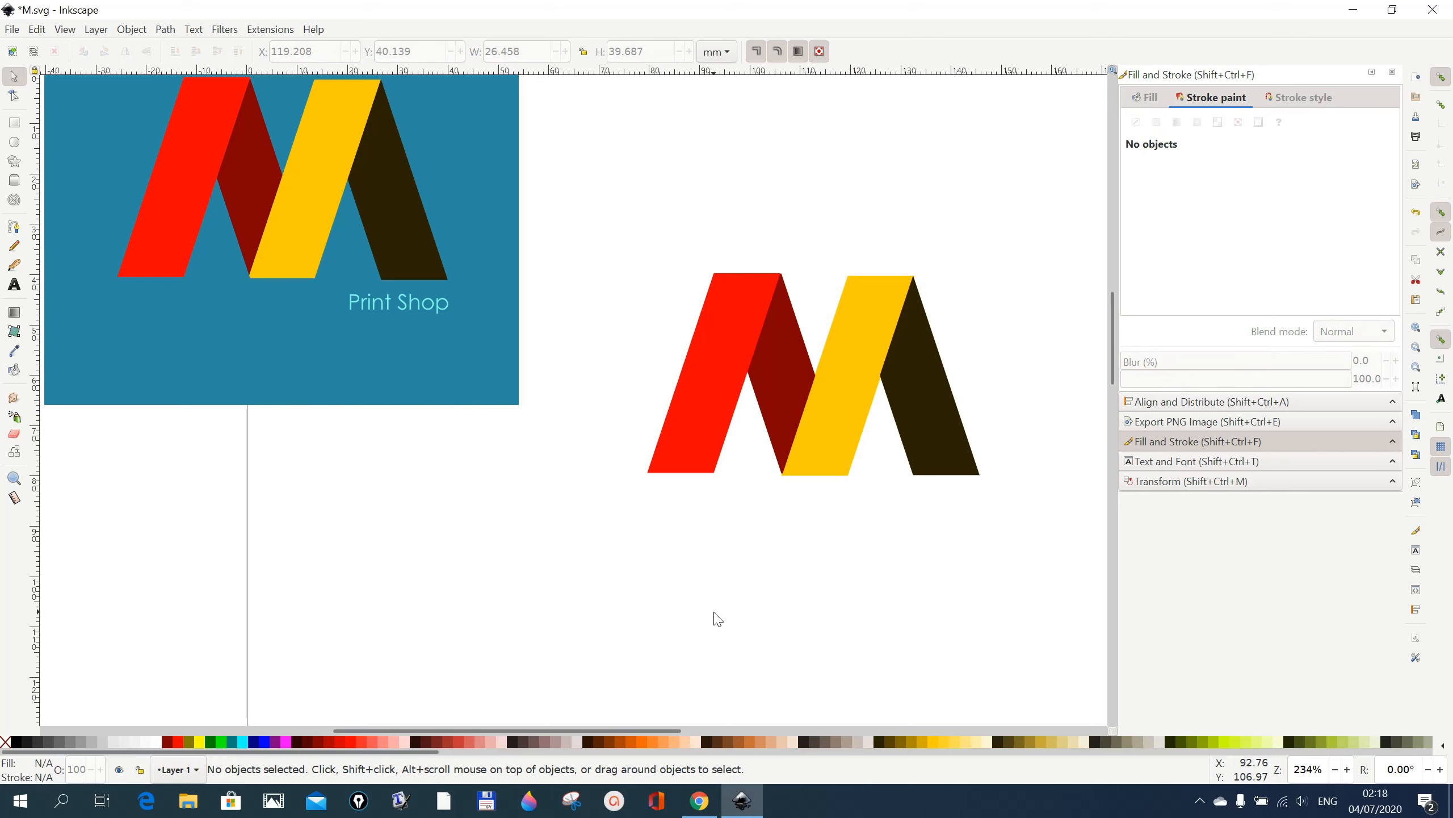
- Group the four coloured pieces of the M and move the group down to about X 71.6 mm, Y 87 mm
{"action": "left_click_drag", "start_coordinate": [600, 205], "coordinate": [1011, 549]}
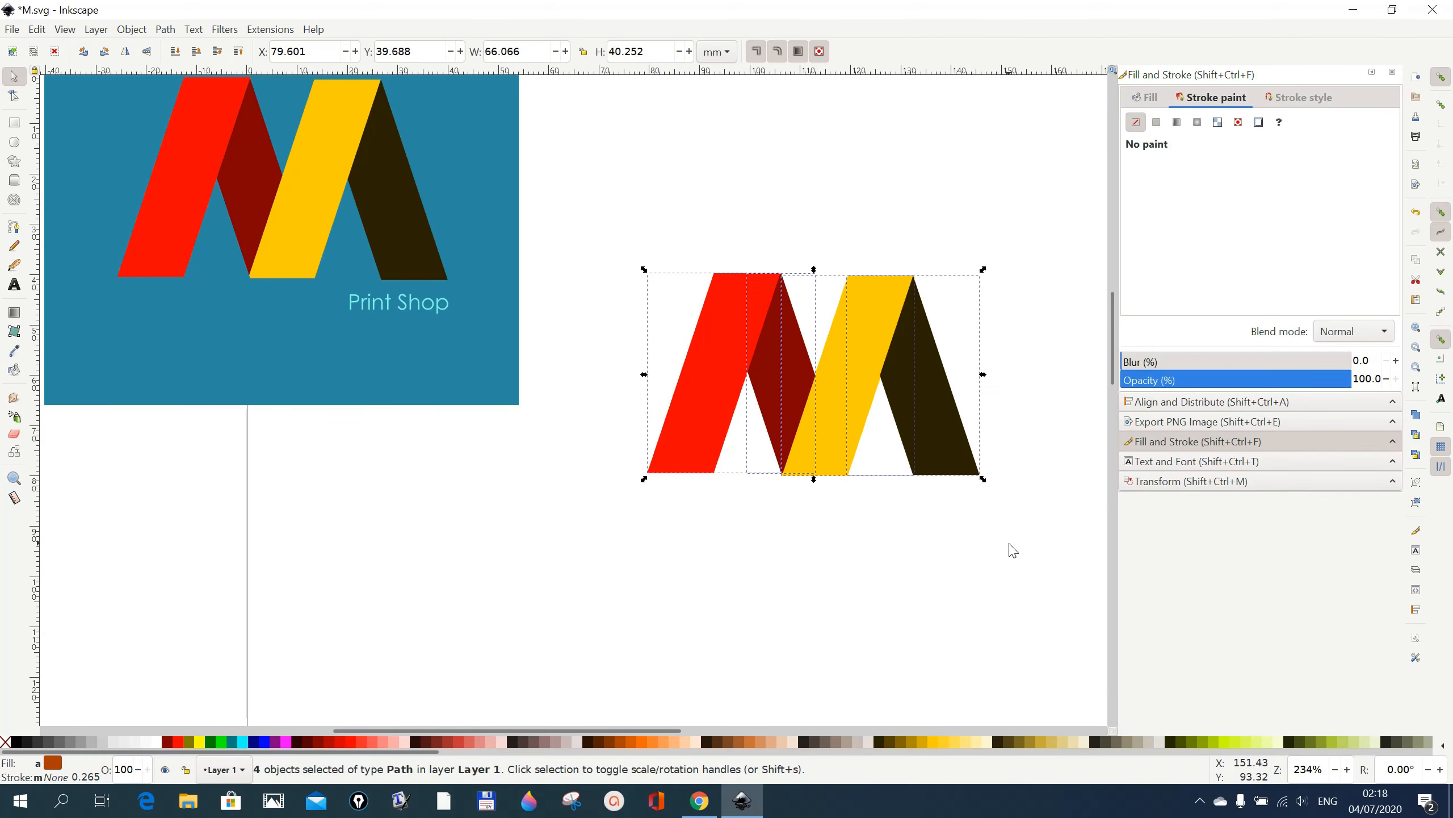
{"action": "left_click", "coordinate": [137, 31]}
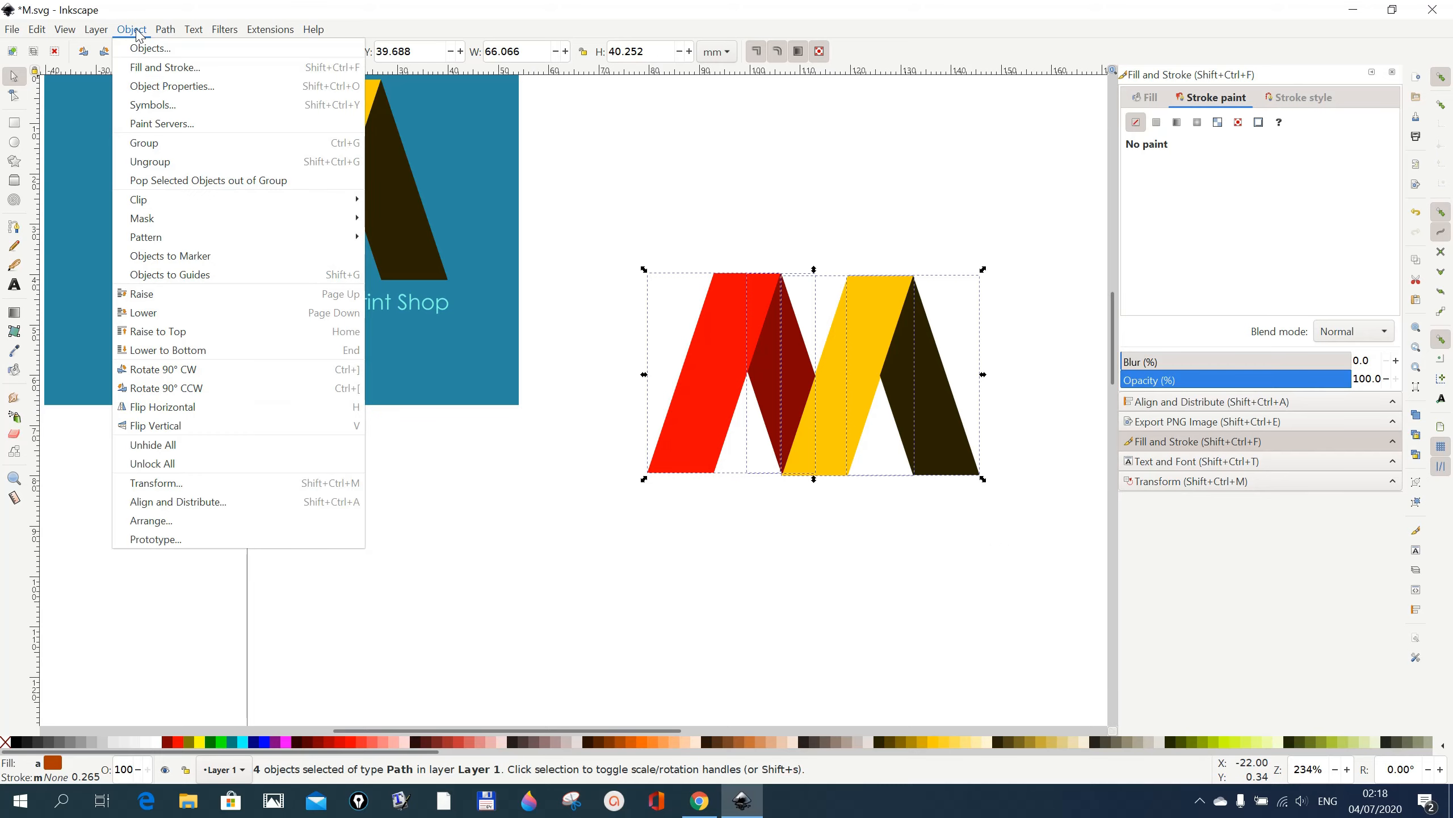
{"action": "left_click", "coordinate": [143, 143]}
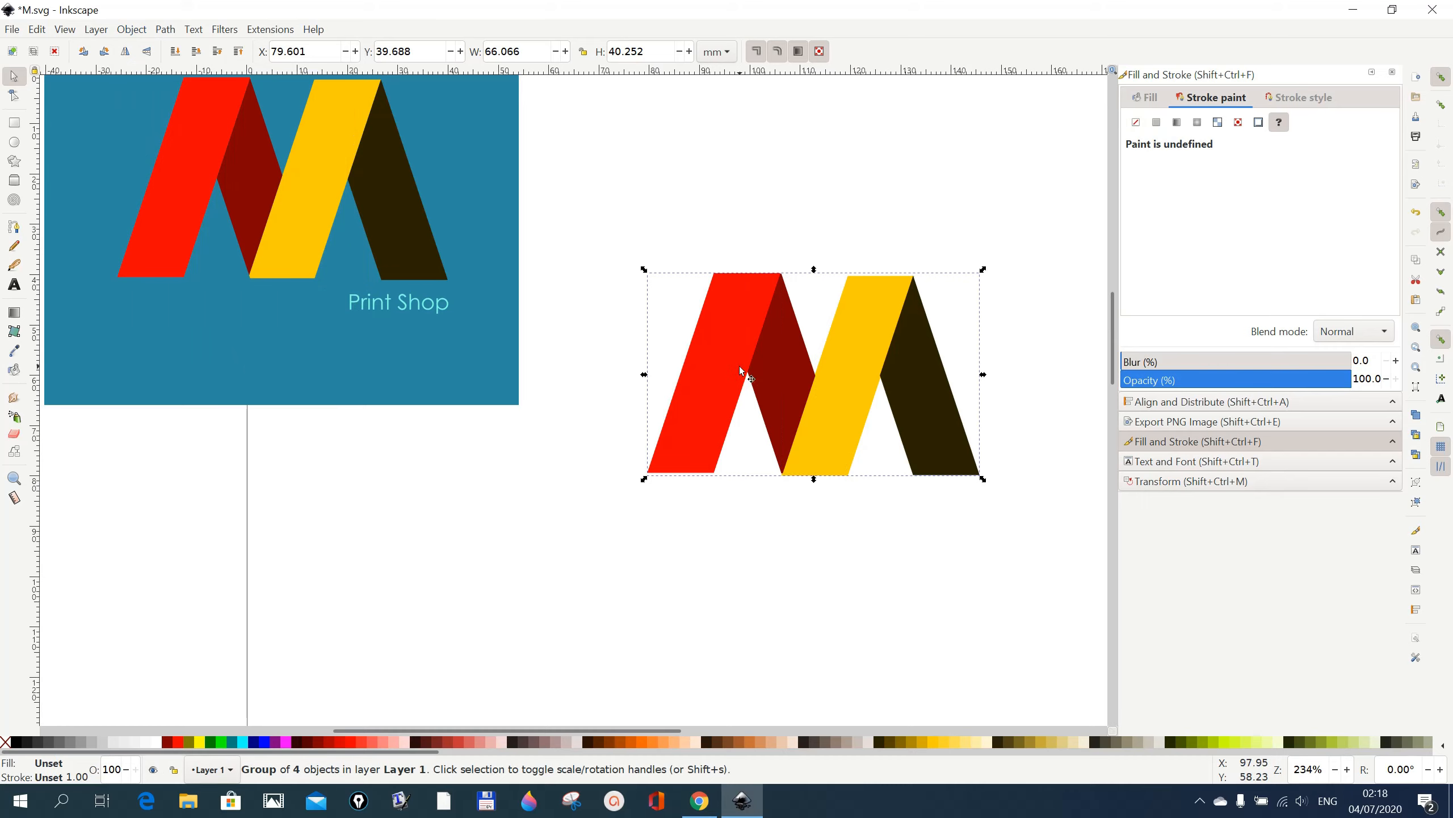
{"action": "scroll", "coordinate": [669, 656], "scroll_direction": "down", "scroll_amount": 2}
{"action": "scroll", "coordinate": [670, 655], "scroll_direction": "down", "scroll_amount": 3}
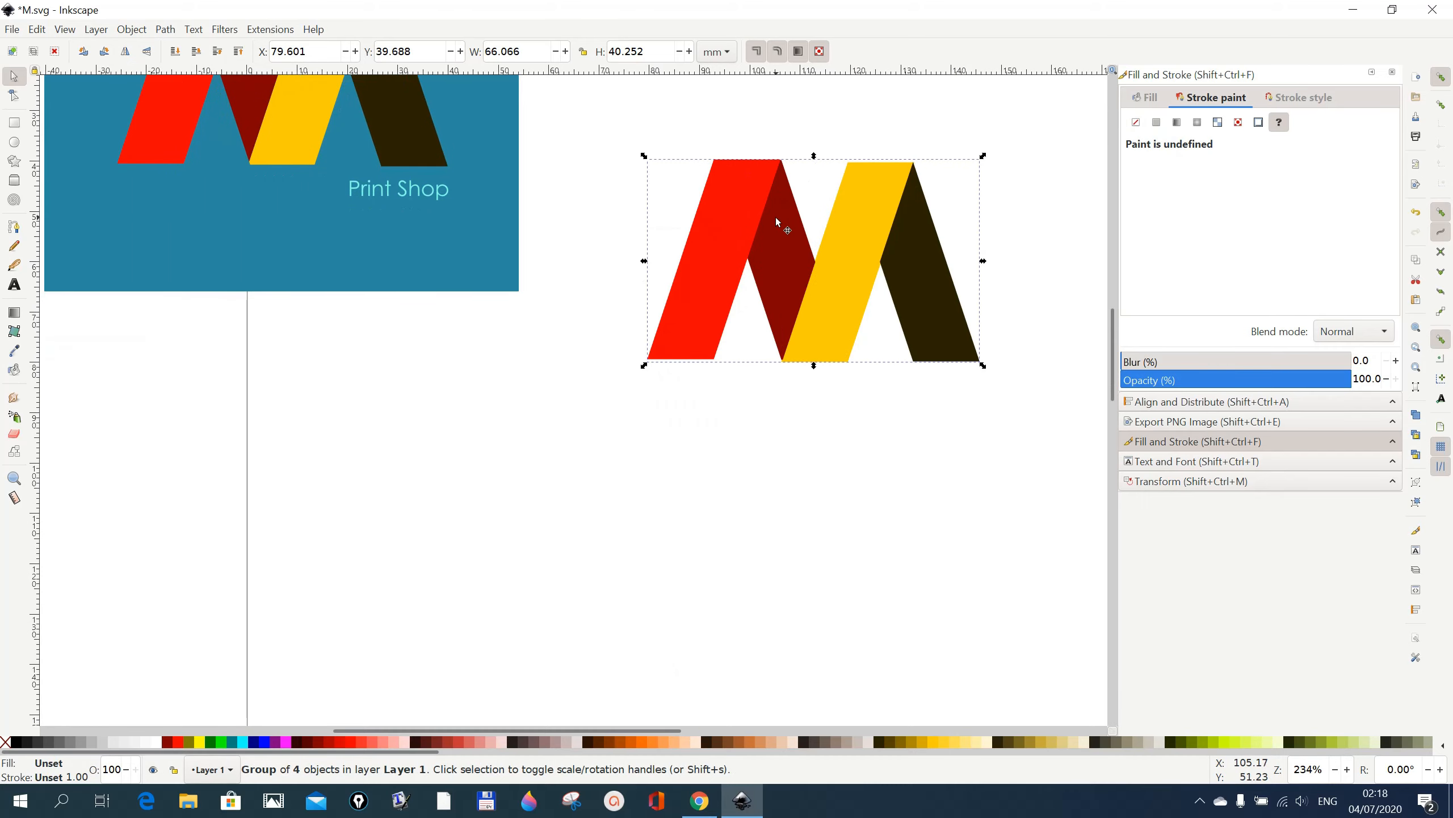
{"action": "left_click_drag", "start_coordinate": [779, 248], "coordinate": [737, 493]}
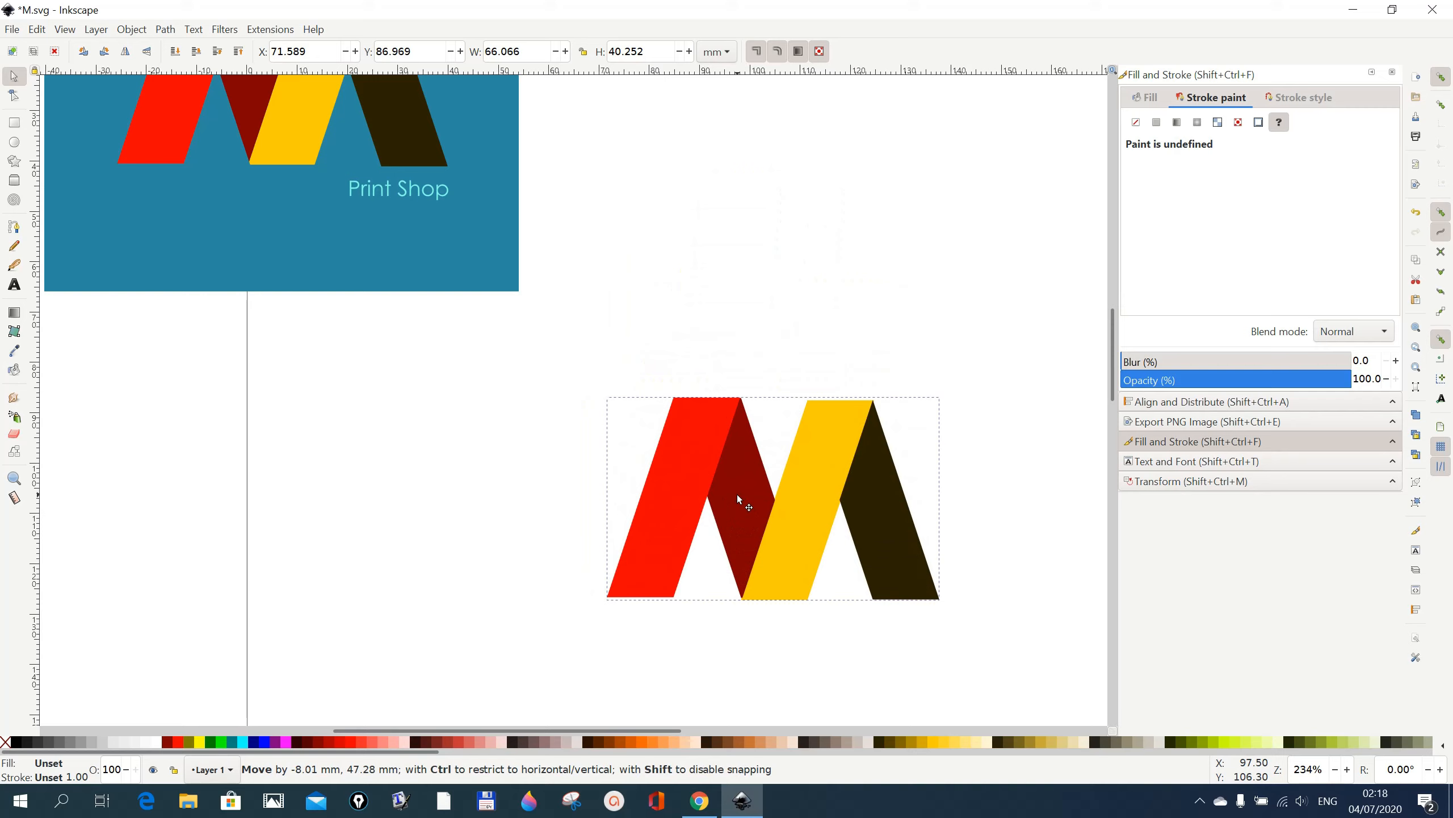
{"action": "left_click", "coordinate": [996, 532]}
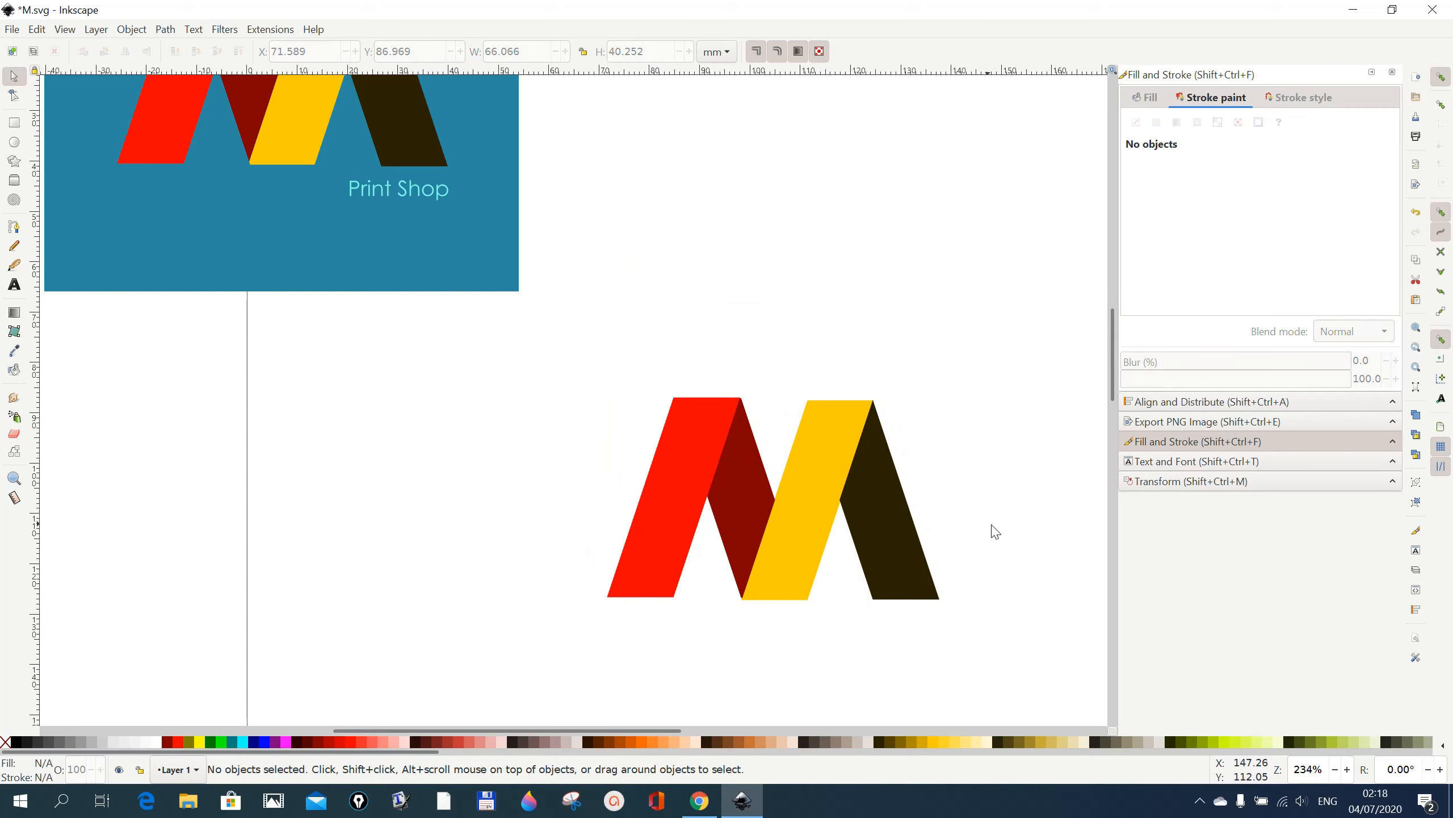
- Draw a background rectangle about 89 by 58 mm around the new M and lower it to the bottom
{"action": "left_click", "coordinate": [15, 124]}
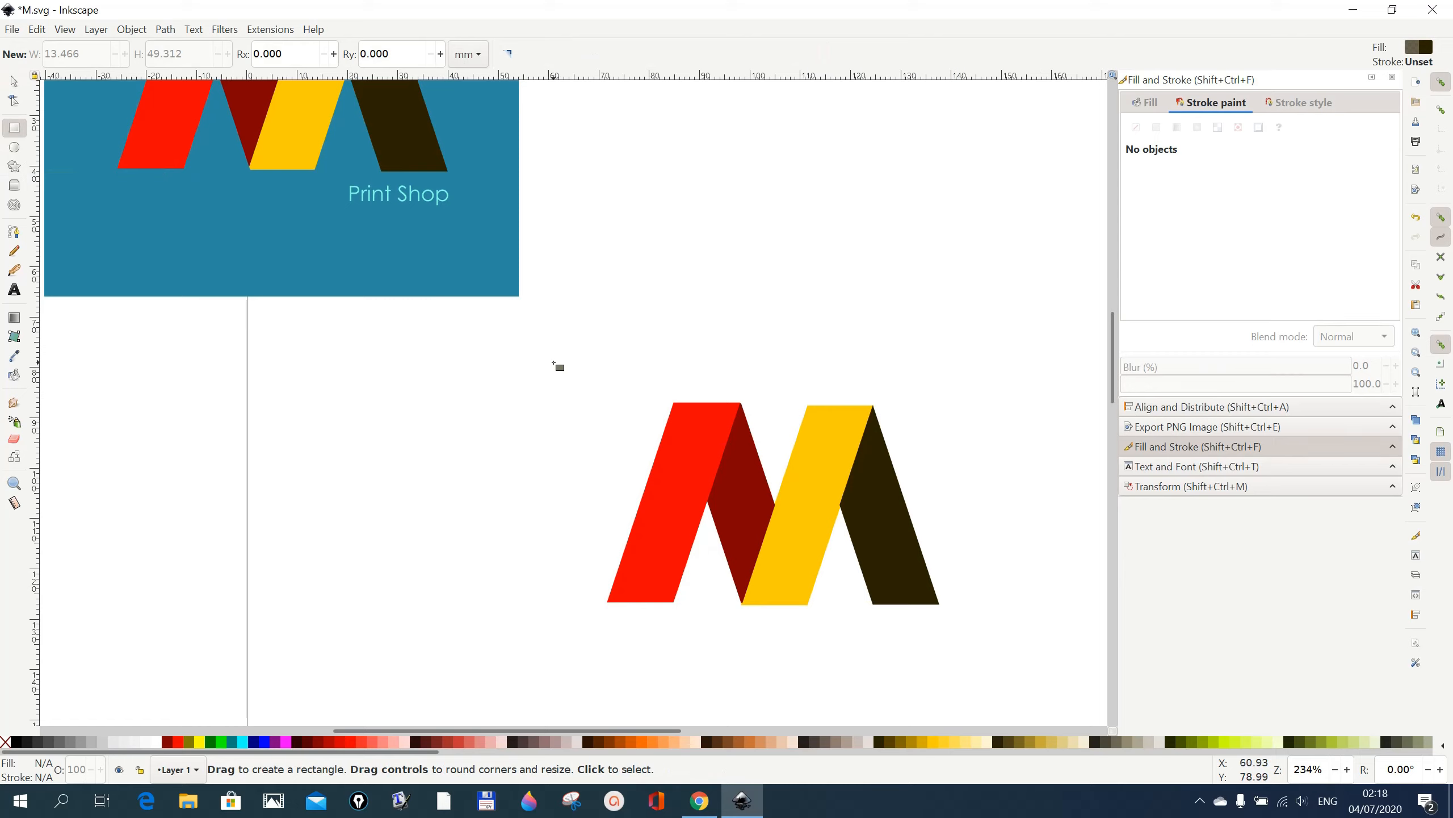
{"action": "mouse_move", "coordinate": [554, 370]}
{"action": "left_mouse_down"}
{"action": "mouse_move", "coordinate": [616, 526]}
{"action": "mouse_move", "coordinate": [831, 640]}
{"action": "mouse_move", "coordinate": [1002, 663]}
{"action": "left_mouse_up"}
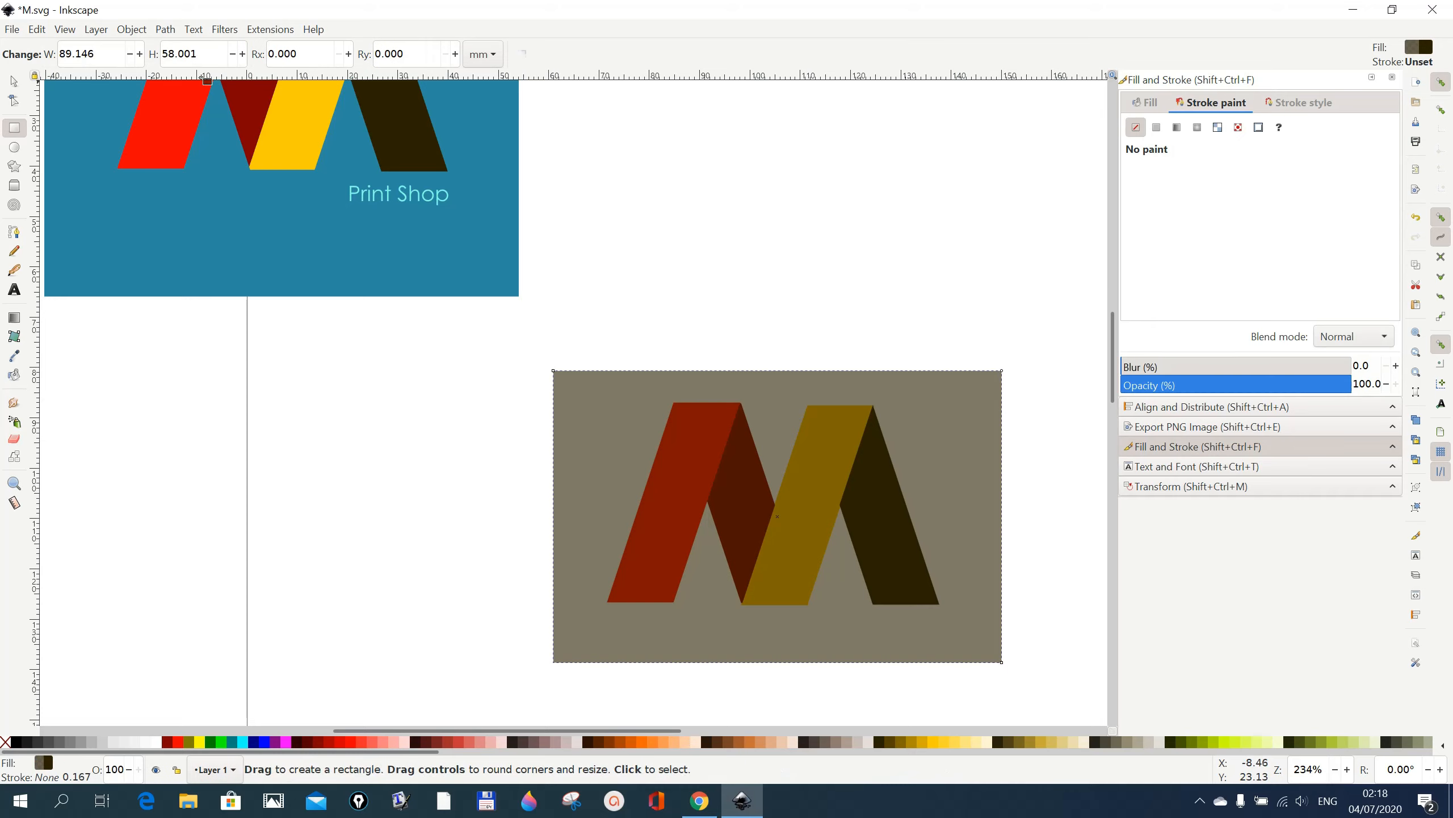
{"action": "left_click", "coordinate": [14, 81]}
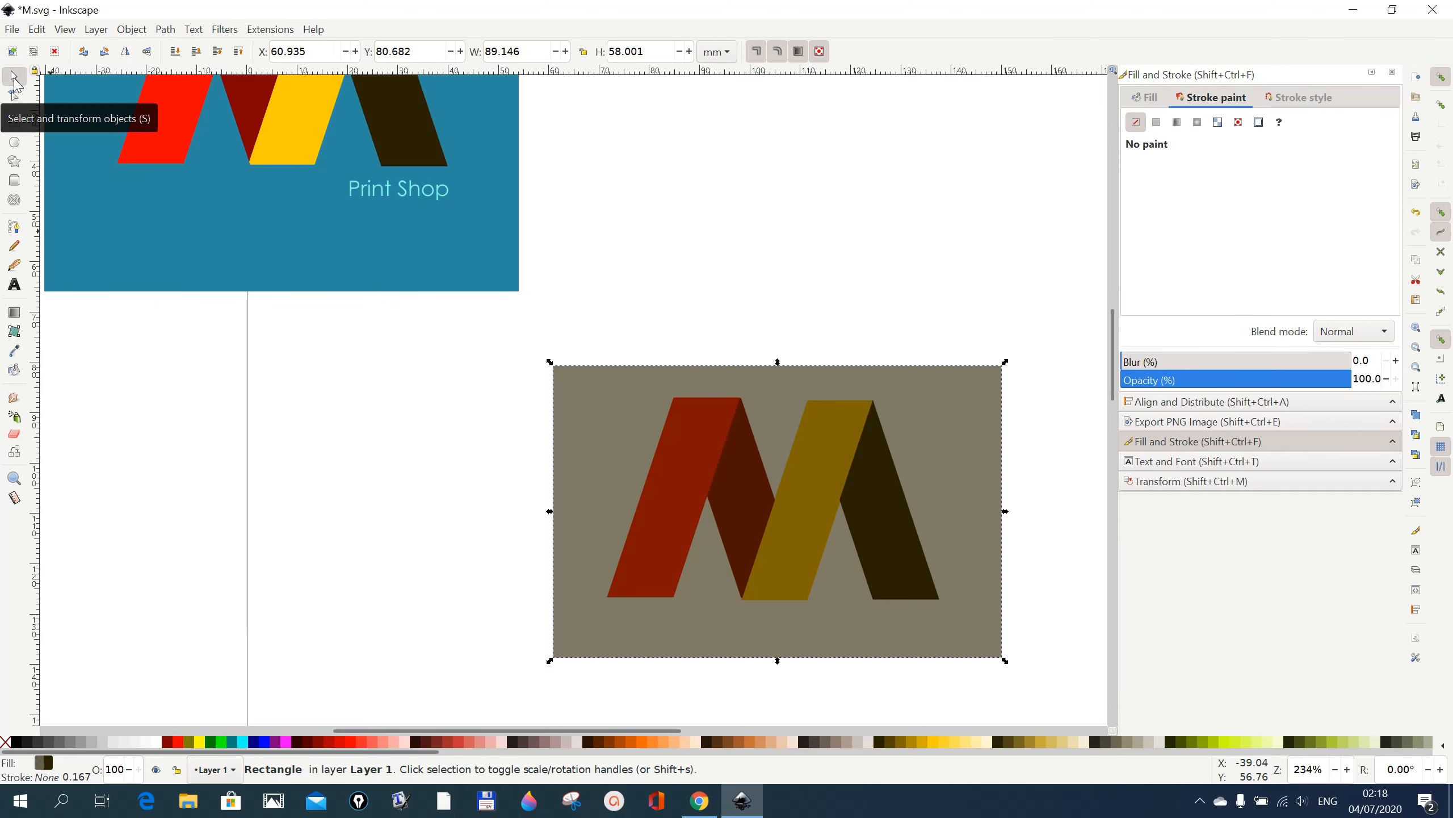
{"action": "left_click", "coordinate": [176, 53]}
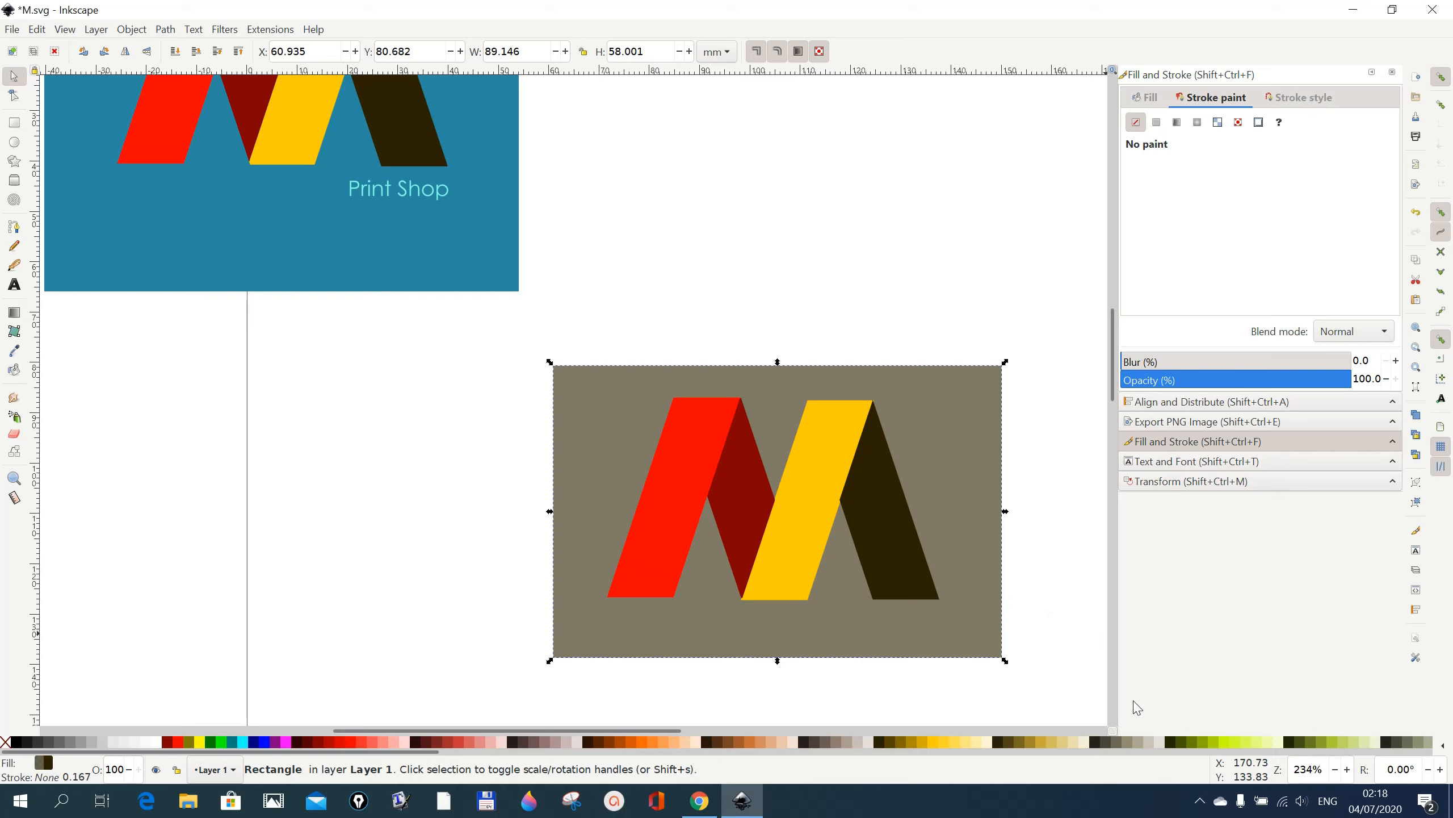
- Fill the background rectangle with blue 0088aa and raise the fill's alpha to 100
{"action": "left_click", "coordinate": [794, 751]}
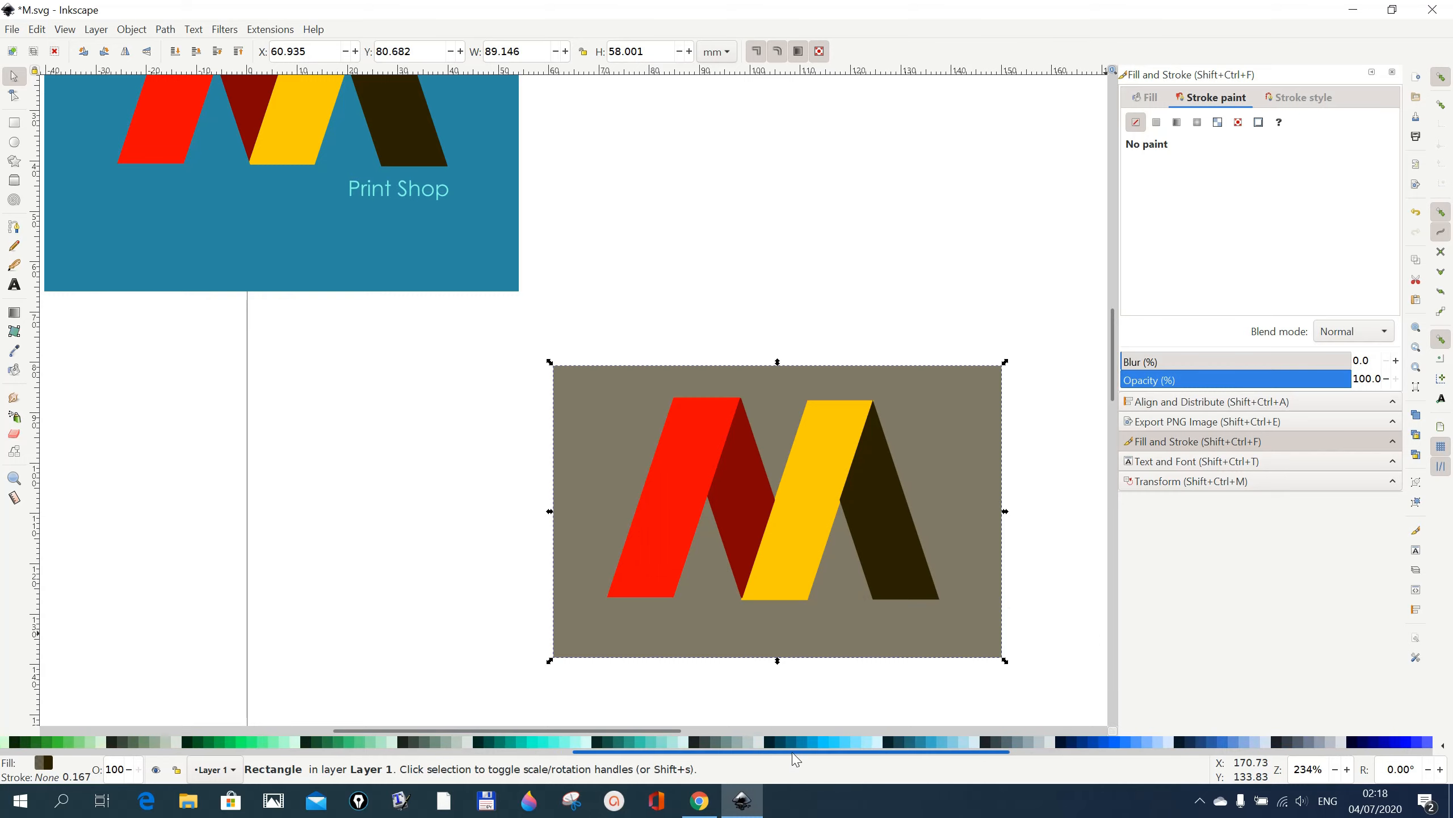
{"action": "mouse_move", "coordinate": [801, 761]}
{"action": "left_mouse_down"}
{"action": "mouse_move", "coordinate": [844, 765]}
{"action": "mouse_move", "coordinate": [792, 766]}
{"action": "left_mouse_up"}
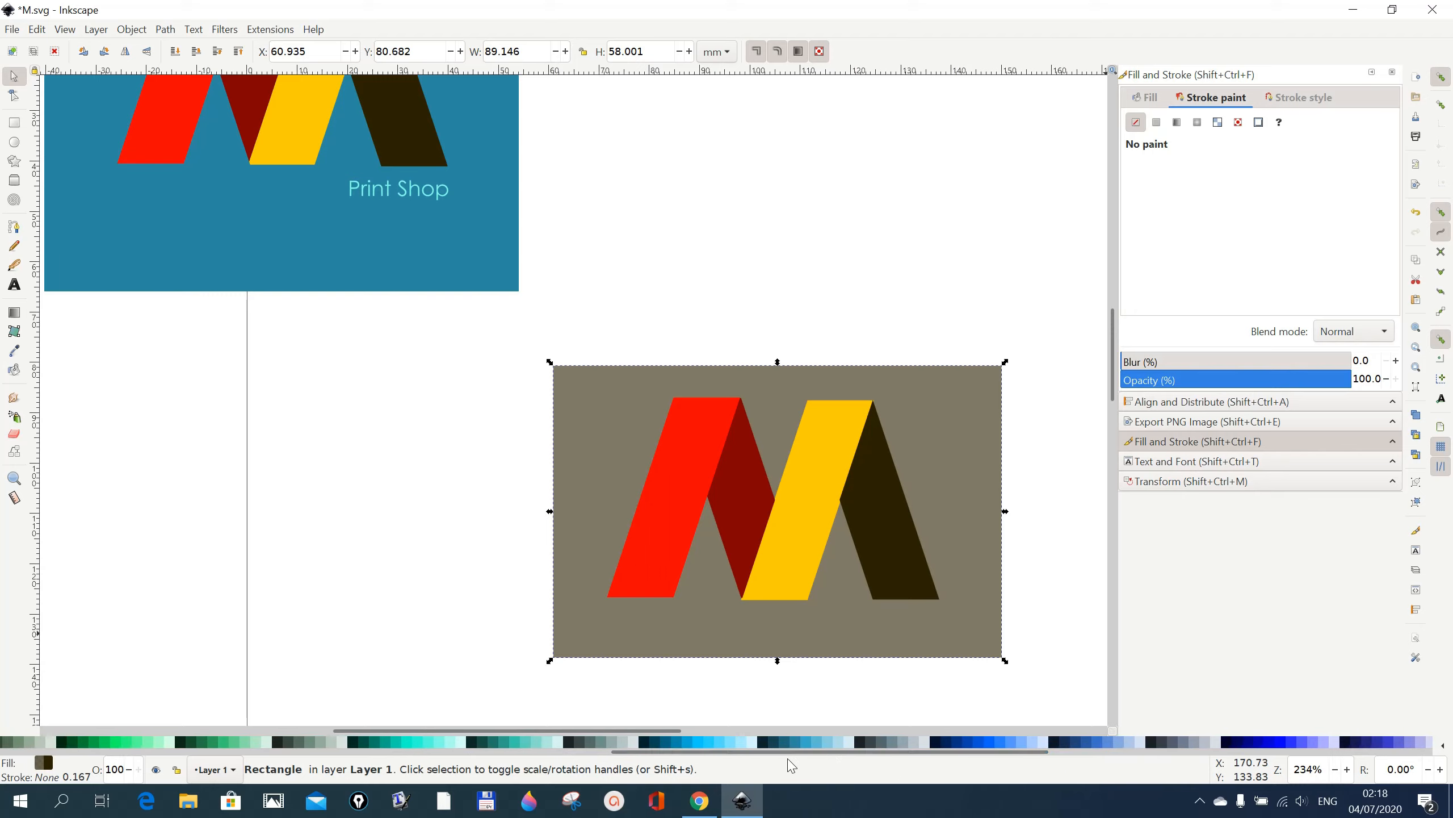
{"action": "left_click", "coordinate": [497, 743]}
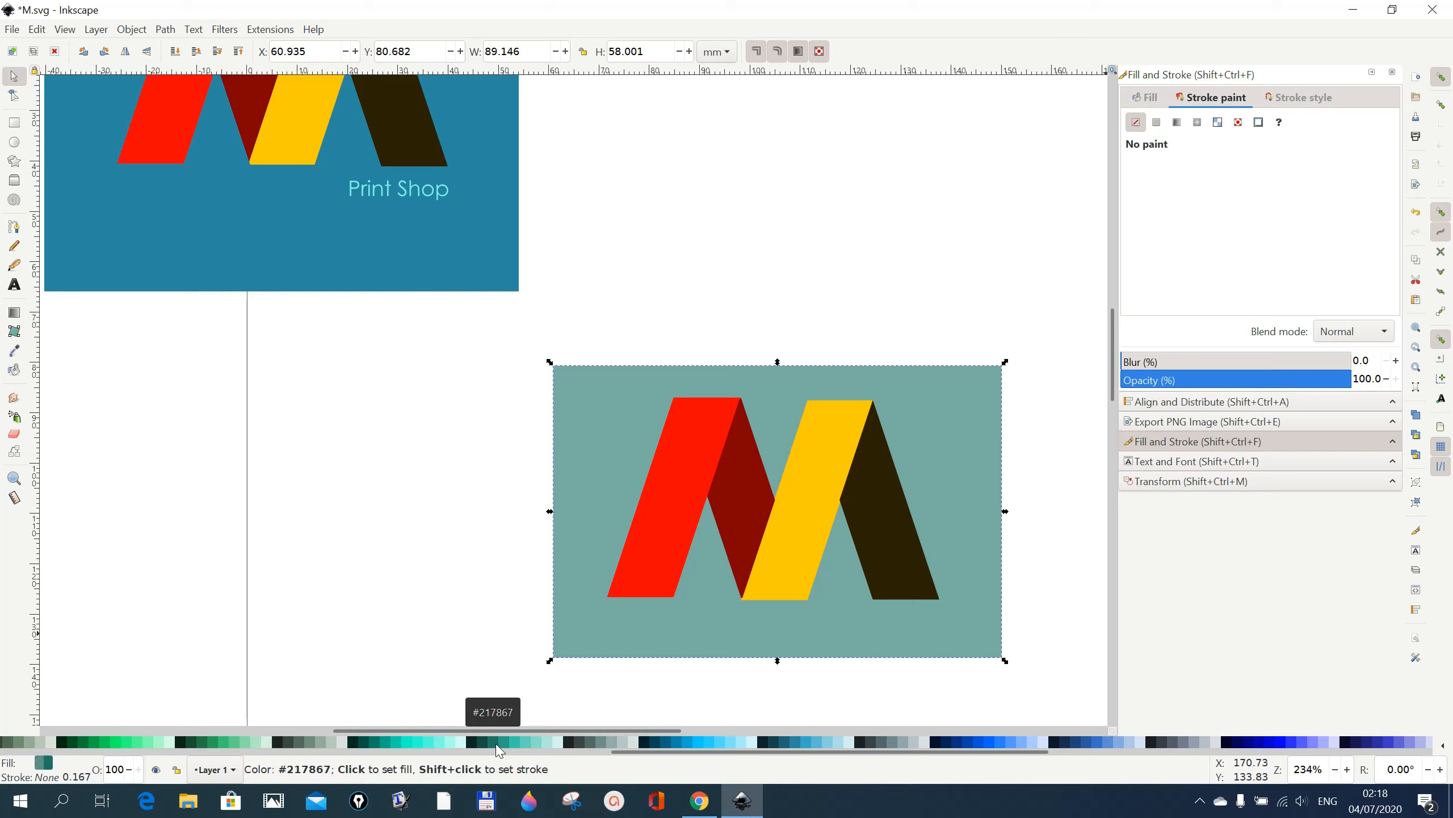
{"action": "left_click", "coordinate": [679, 743]}
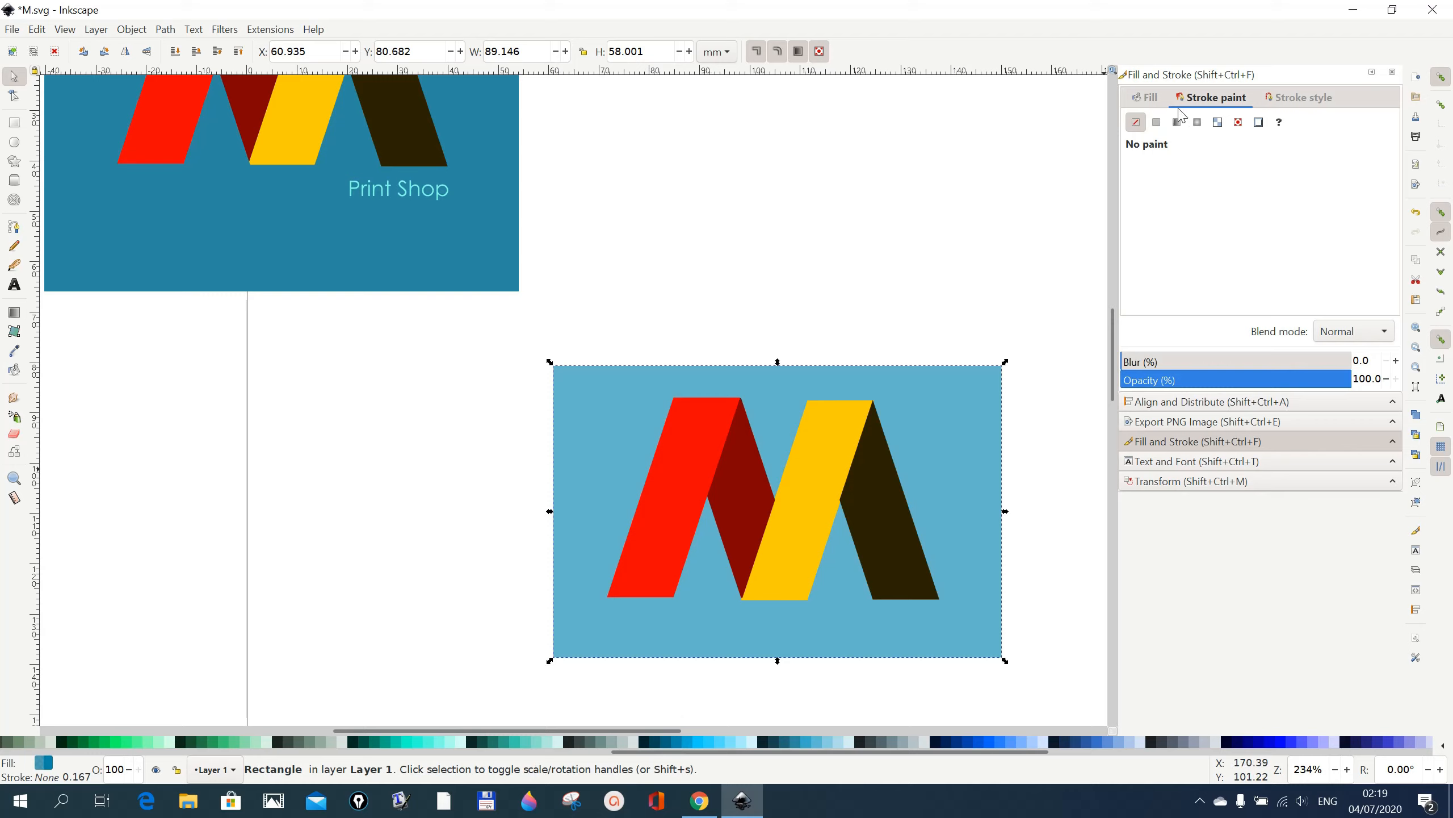
{"action": "key", "text": "shift+ctrl+f"}
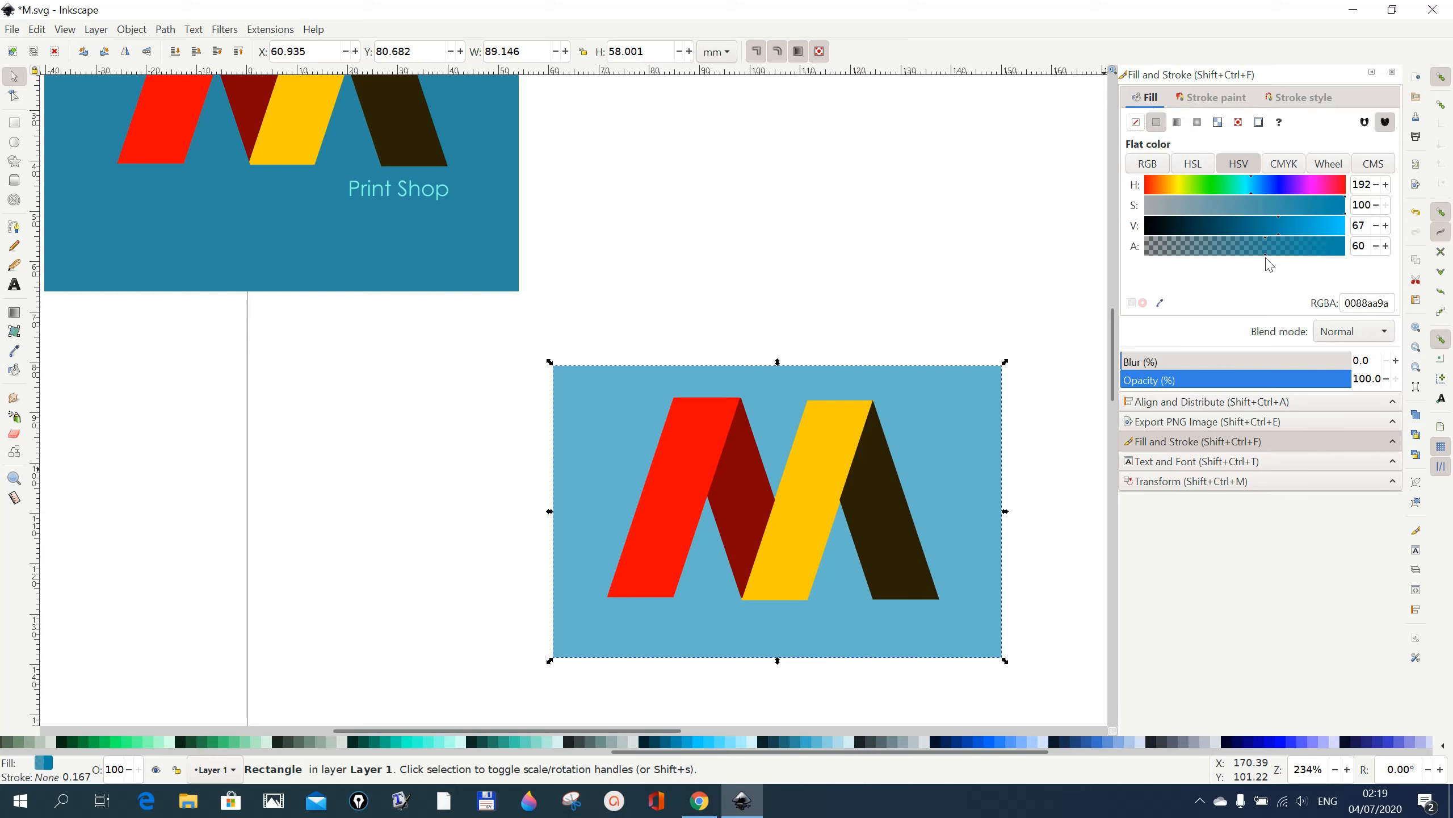
{"action": "left_click_drag", "start_coordinate": [1309, 253], "coordinate": [1354, 254]}
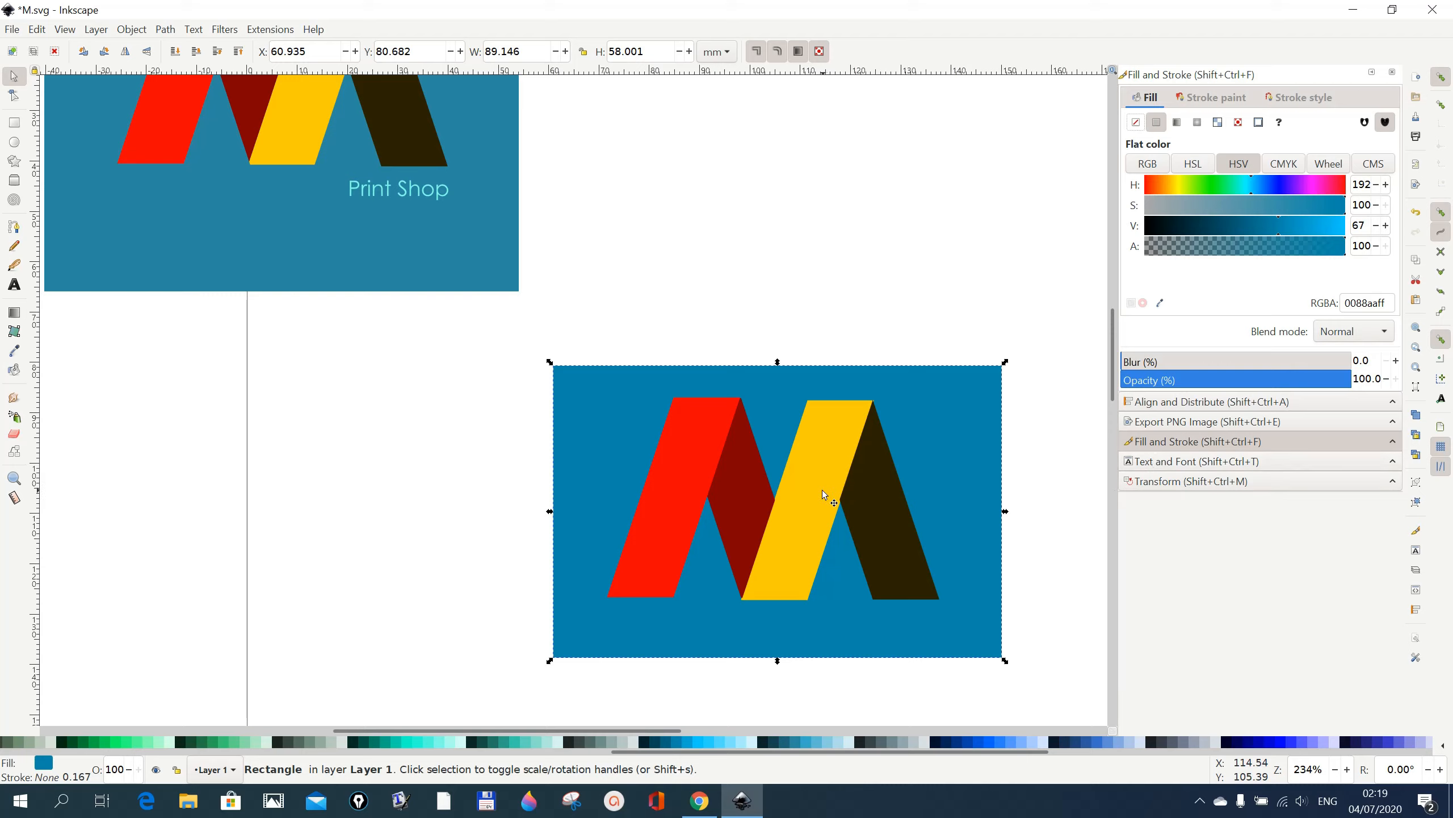
- Enlarge the background rectangle proportionally around its centre to about 101 by 66 mm
{"action": "scroll", "coordinate": [627, 361], "scroll_direction": "up", "scroll_amount": 3}
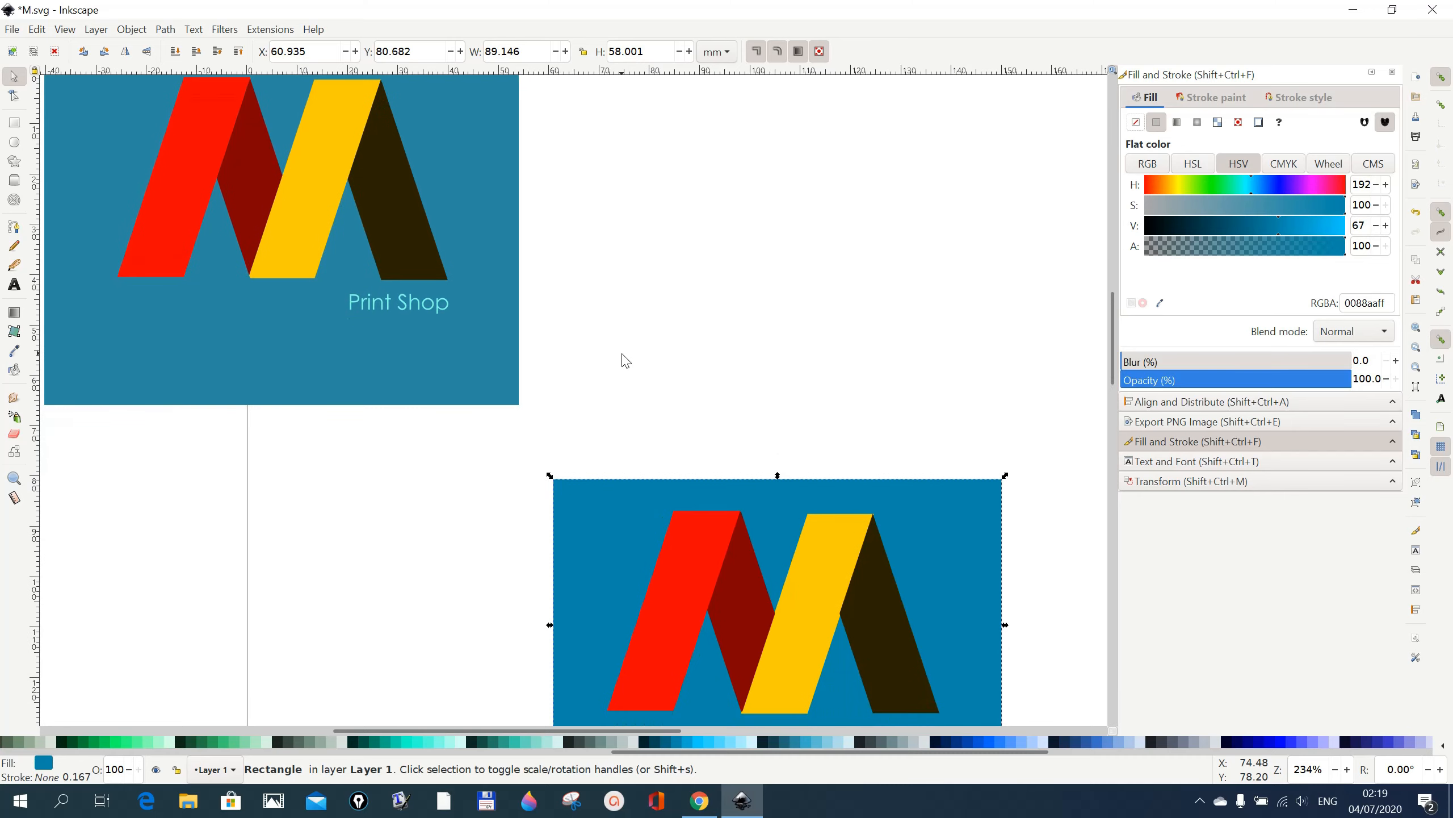
{"action": "scroll", "coordinate": [624, 358], "scroll_direction": "down", "scroll_amount": 3}
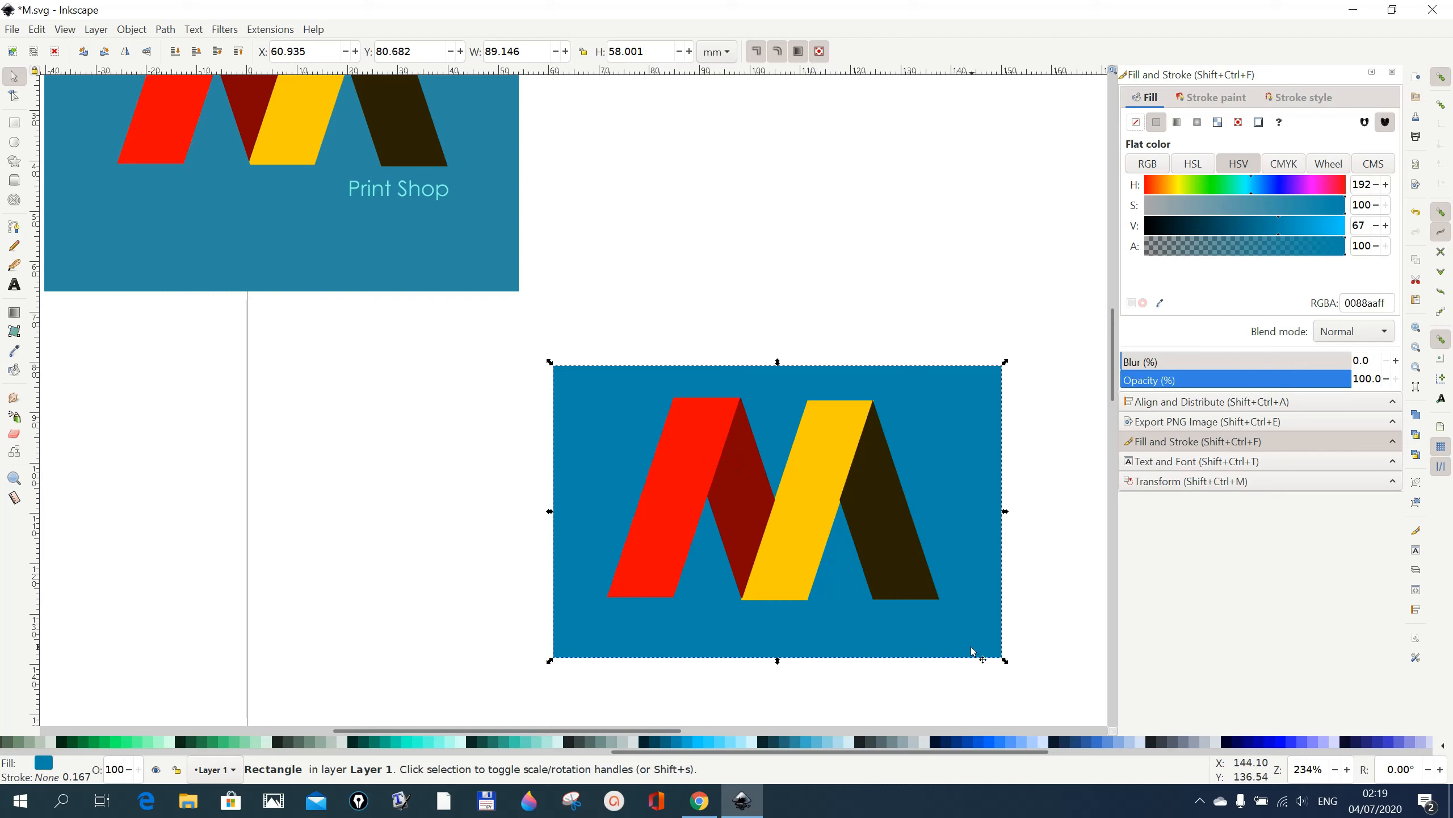
{"action": "left_click_drag", "start_coordinate": [1010, 669], "coordinate": [1042, 698]}
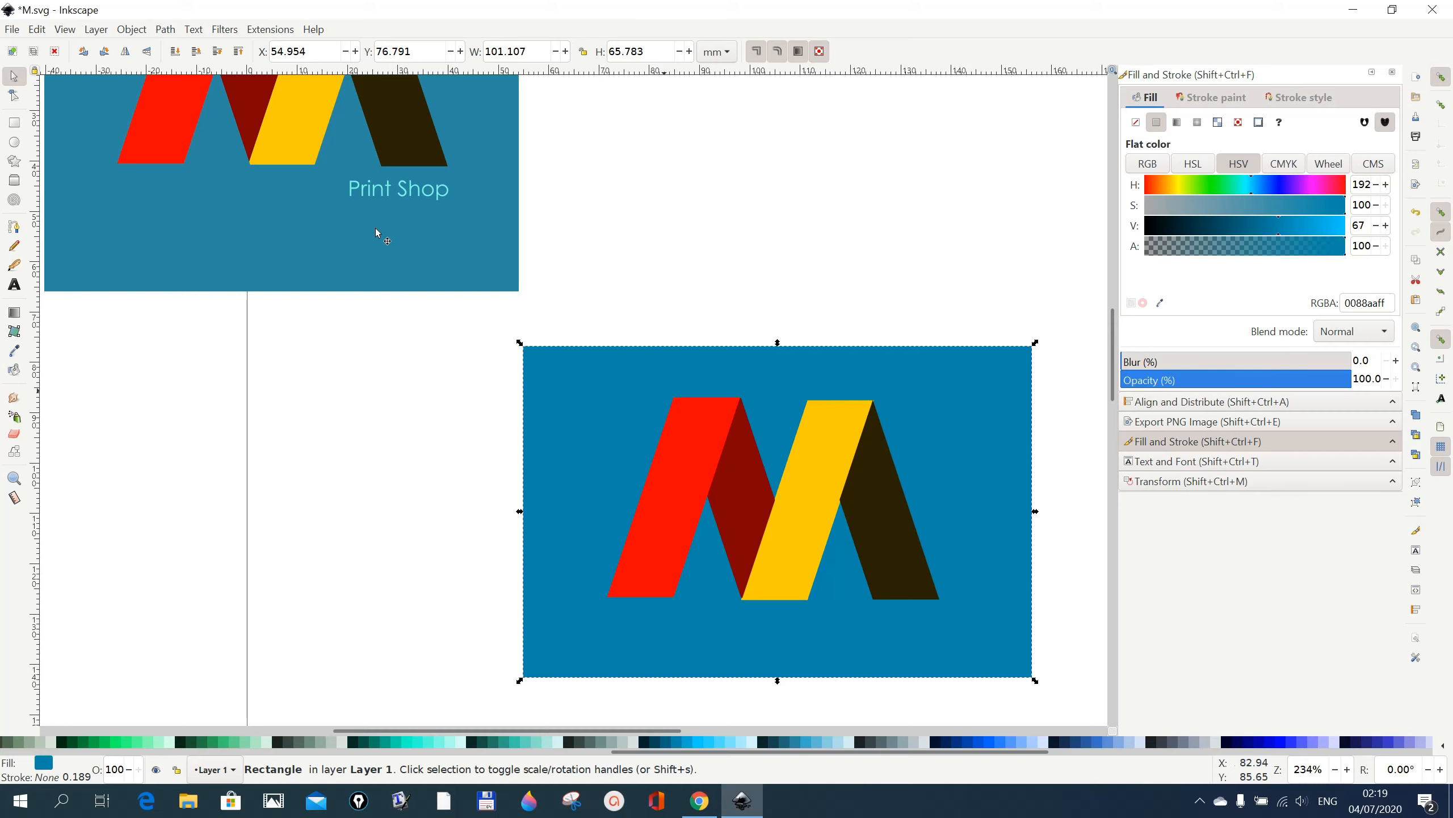
- Centre the M group on the background rectangle horizontally and vertically, aligning relative to the first selected object
{"action": "left_click", "coordinate": [144, 29]}
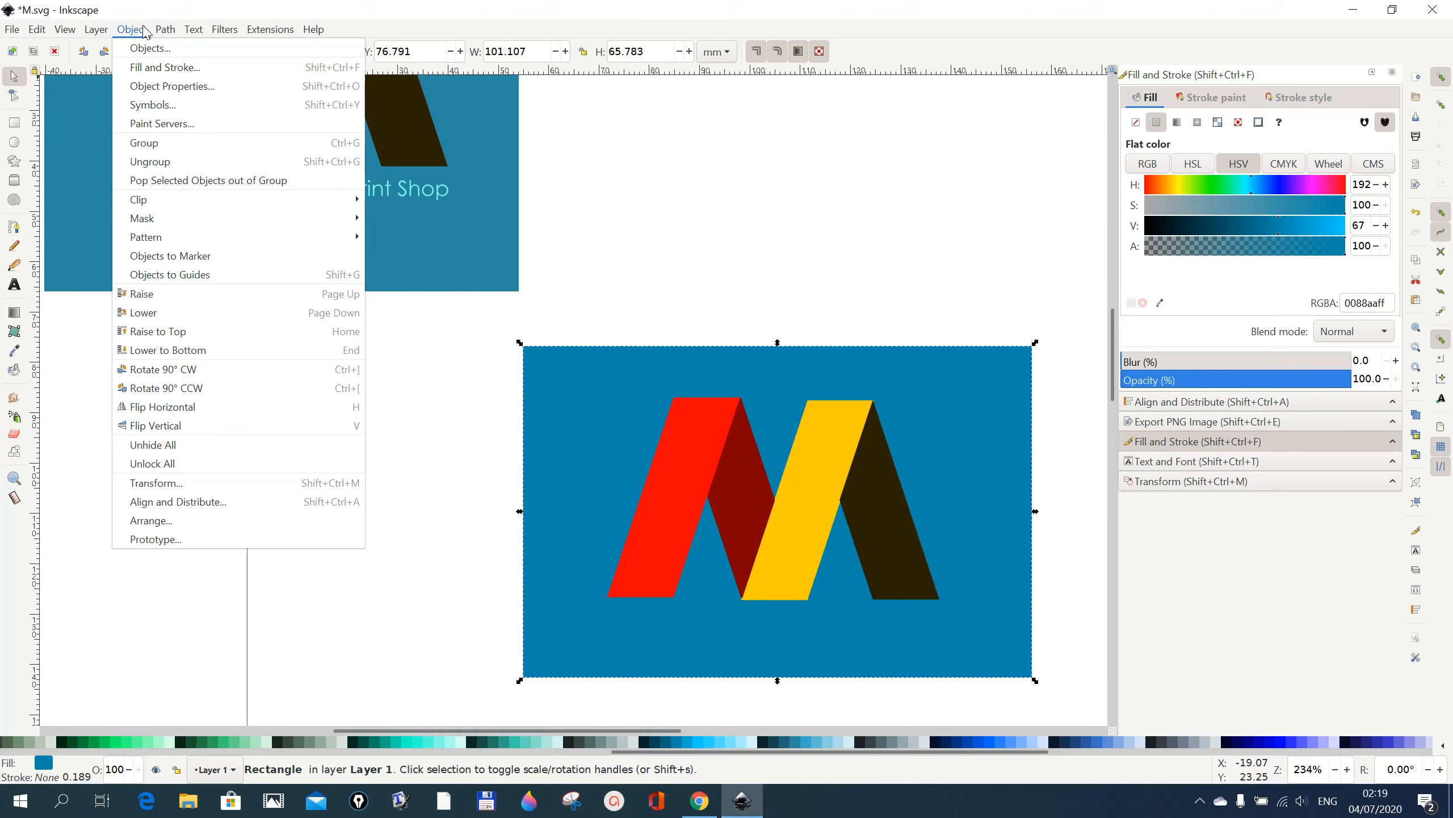
{"action": "left_click", "coordinate": [153, 506]}
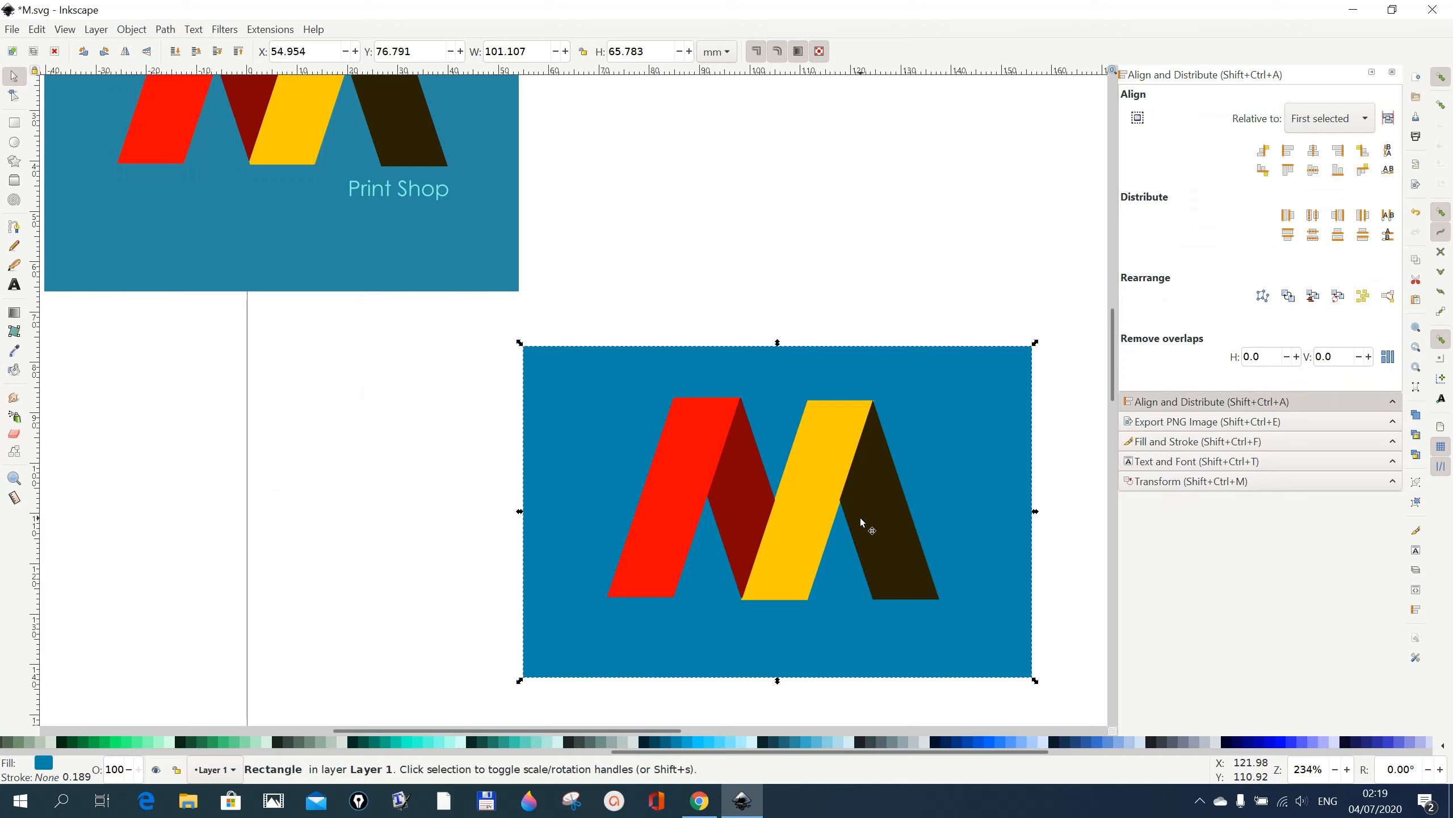
{"action": "left_click", "coordinate": [824, 482], "text": "shift"}
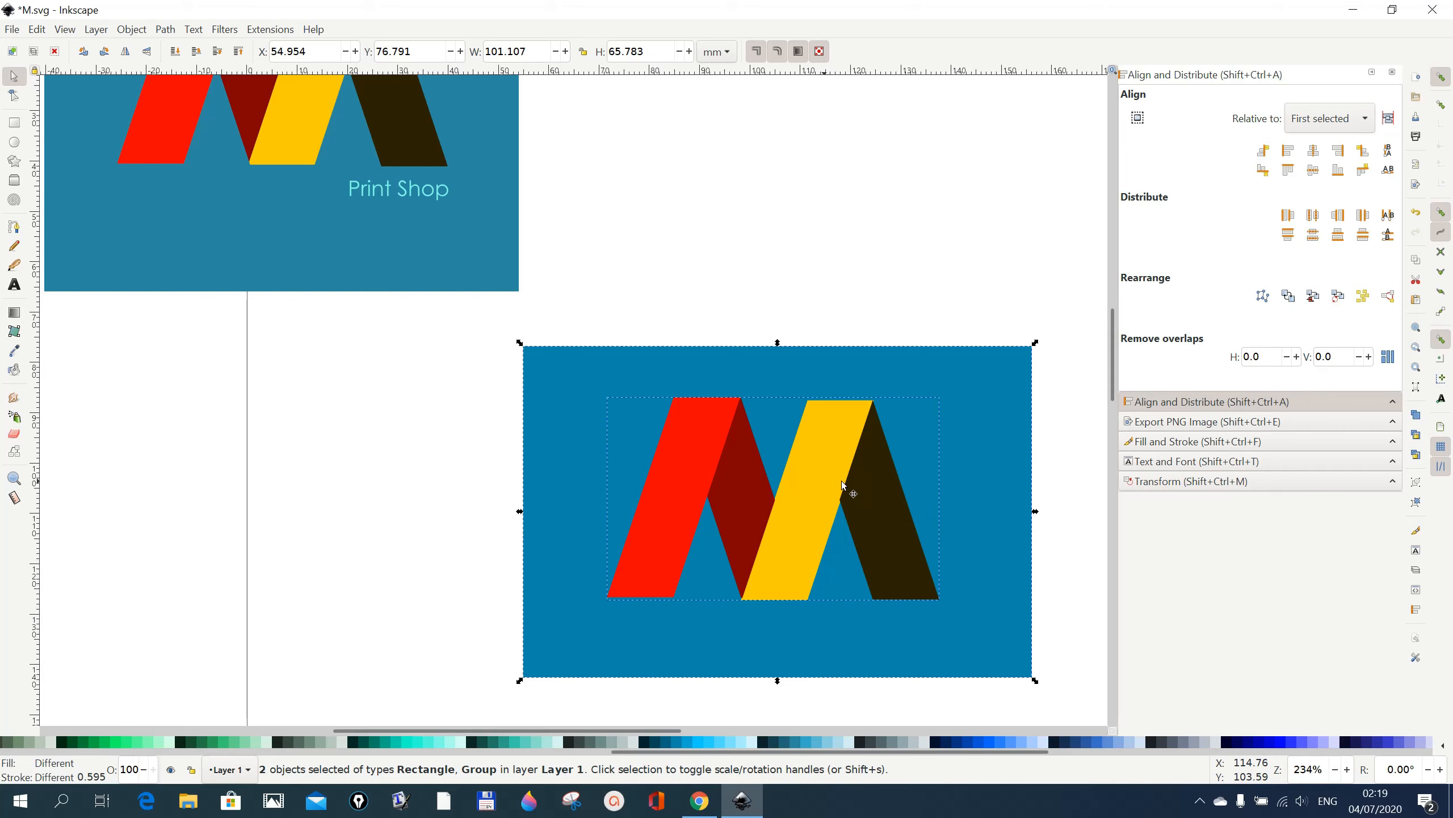
{"action": "left_click", "coordinate": [1314, 157]}
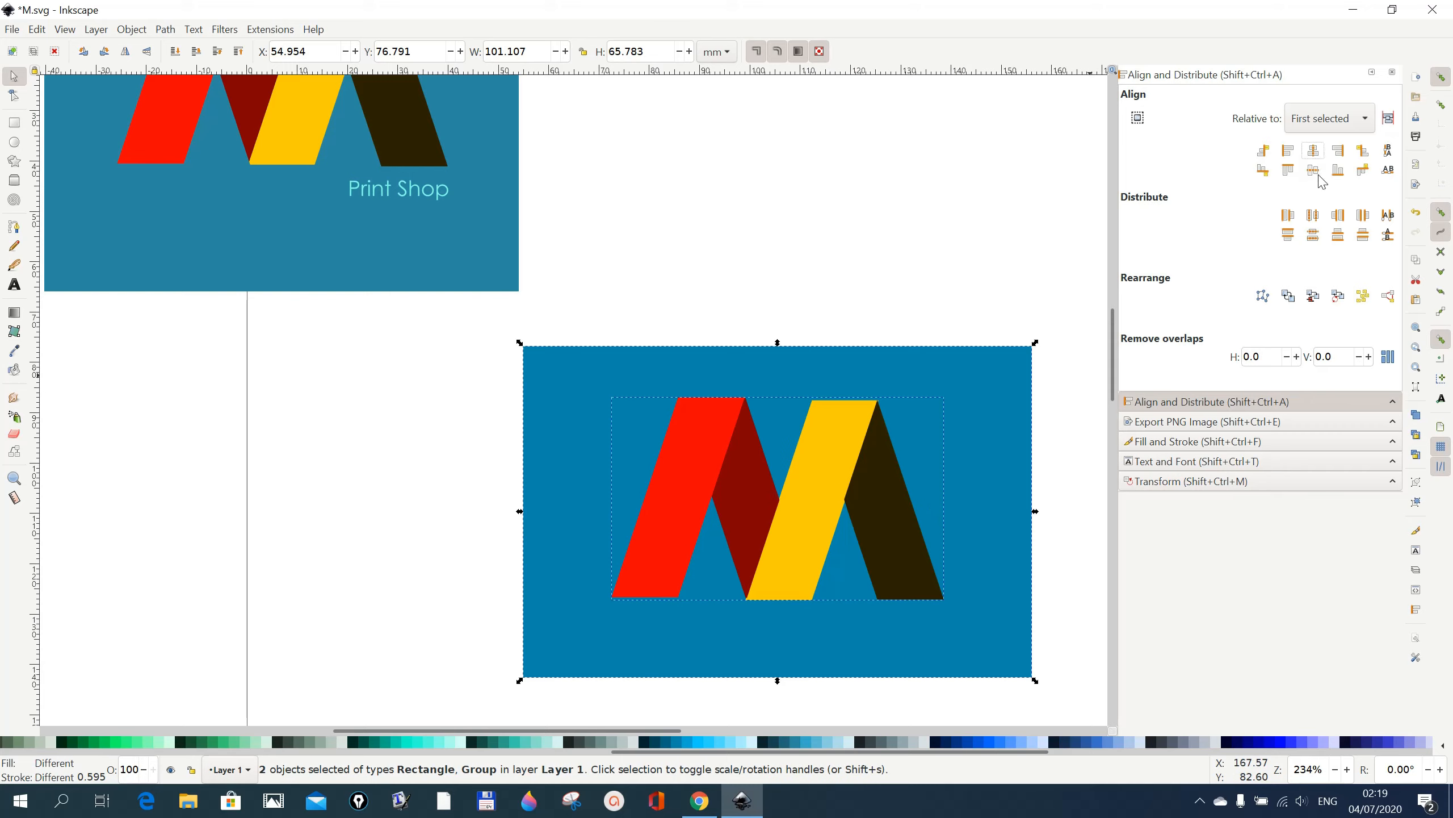
{"action": "left_click", "coordinate": [1316, 173]}
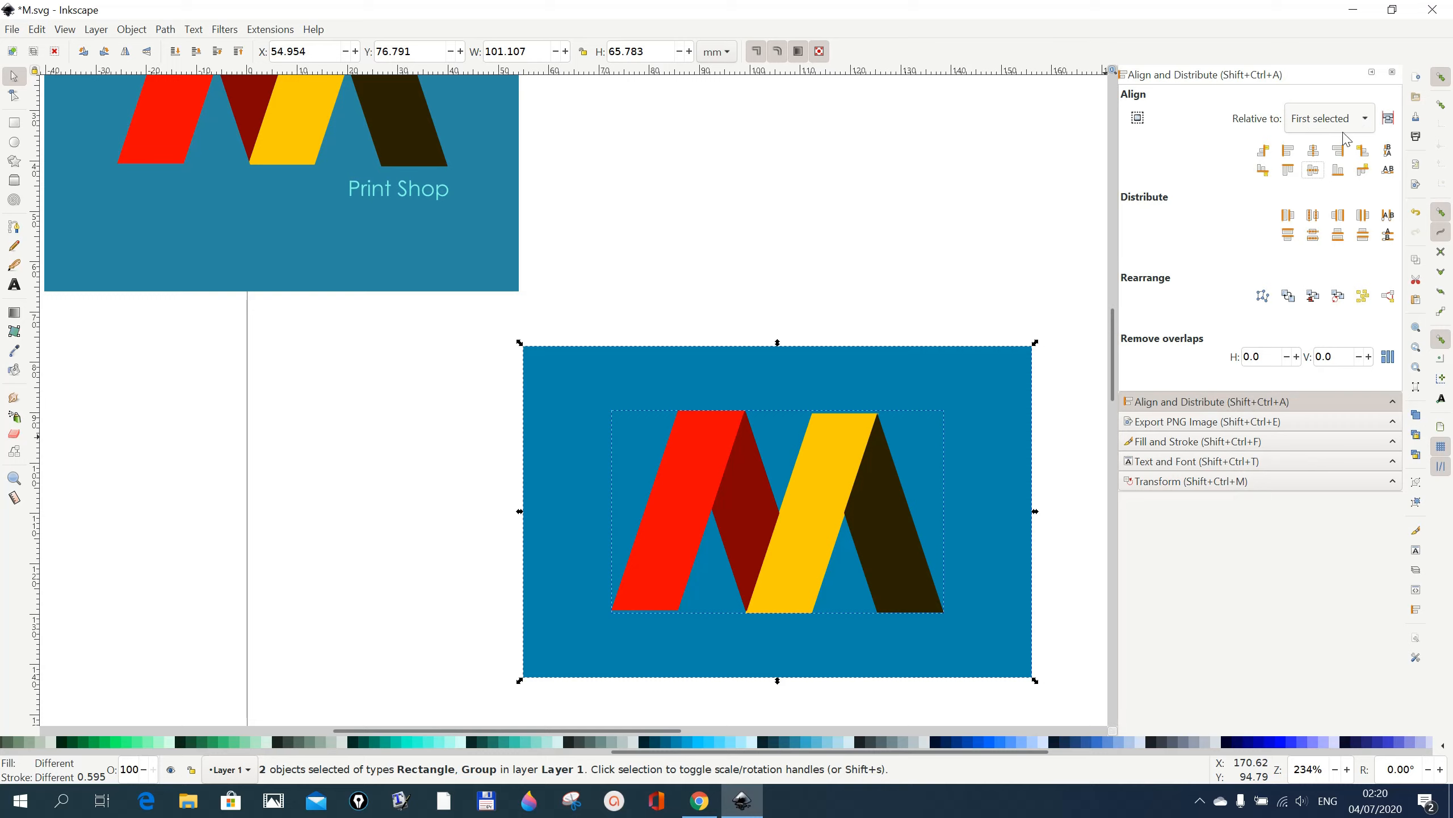
{"action": "left_click", "coordinate": [1314, 172]}
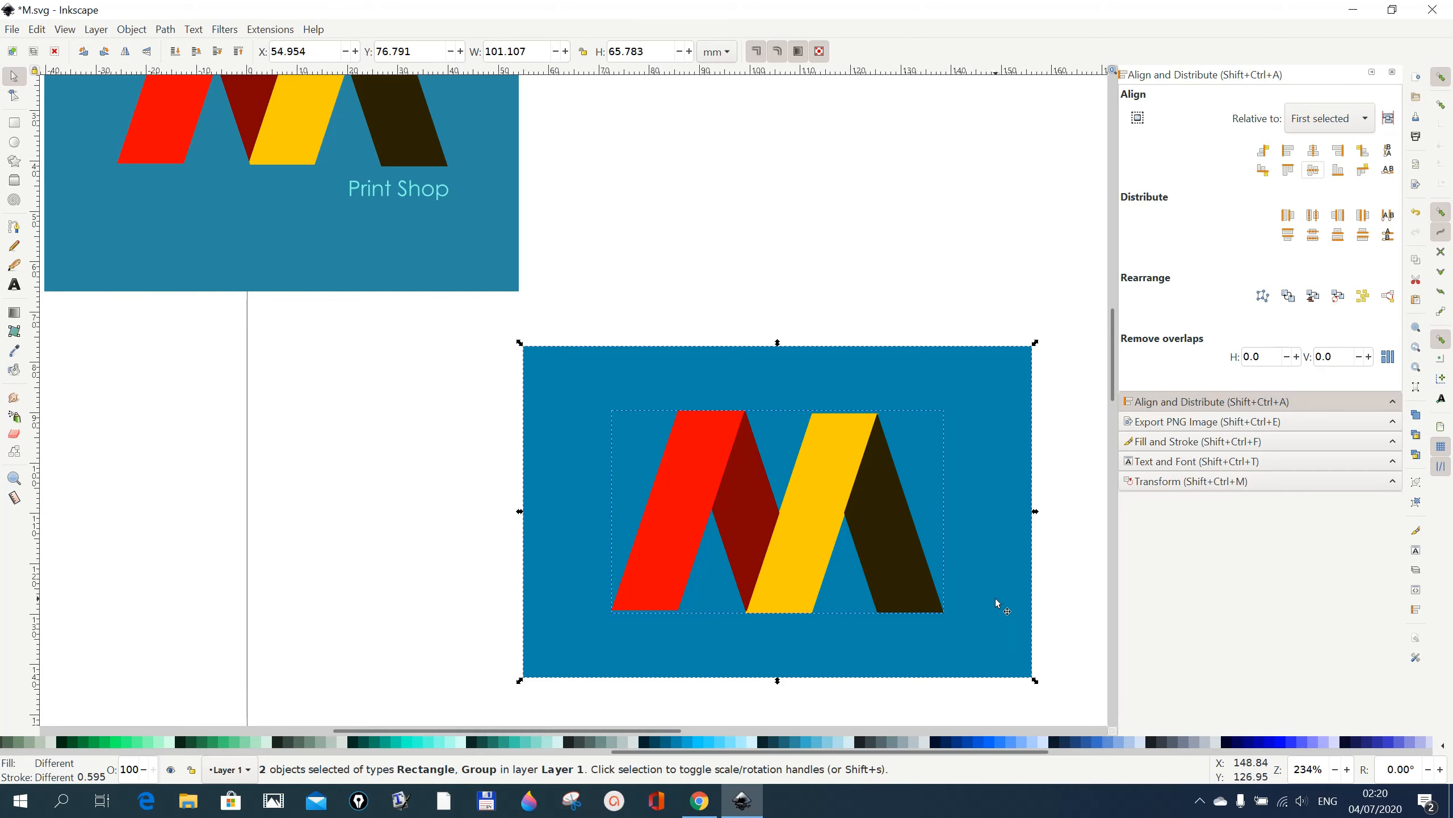
{"action": "scroll", "coordinate": [1039, 628], "scroll_direction": "down", "scroll_amount": 2}
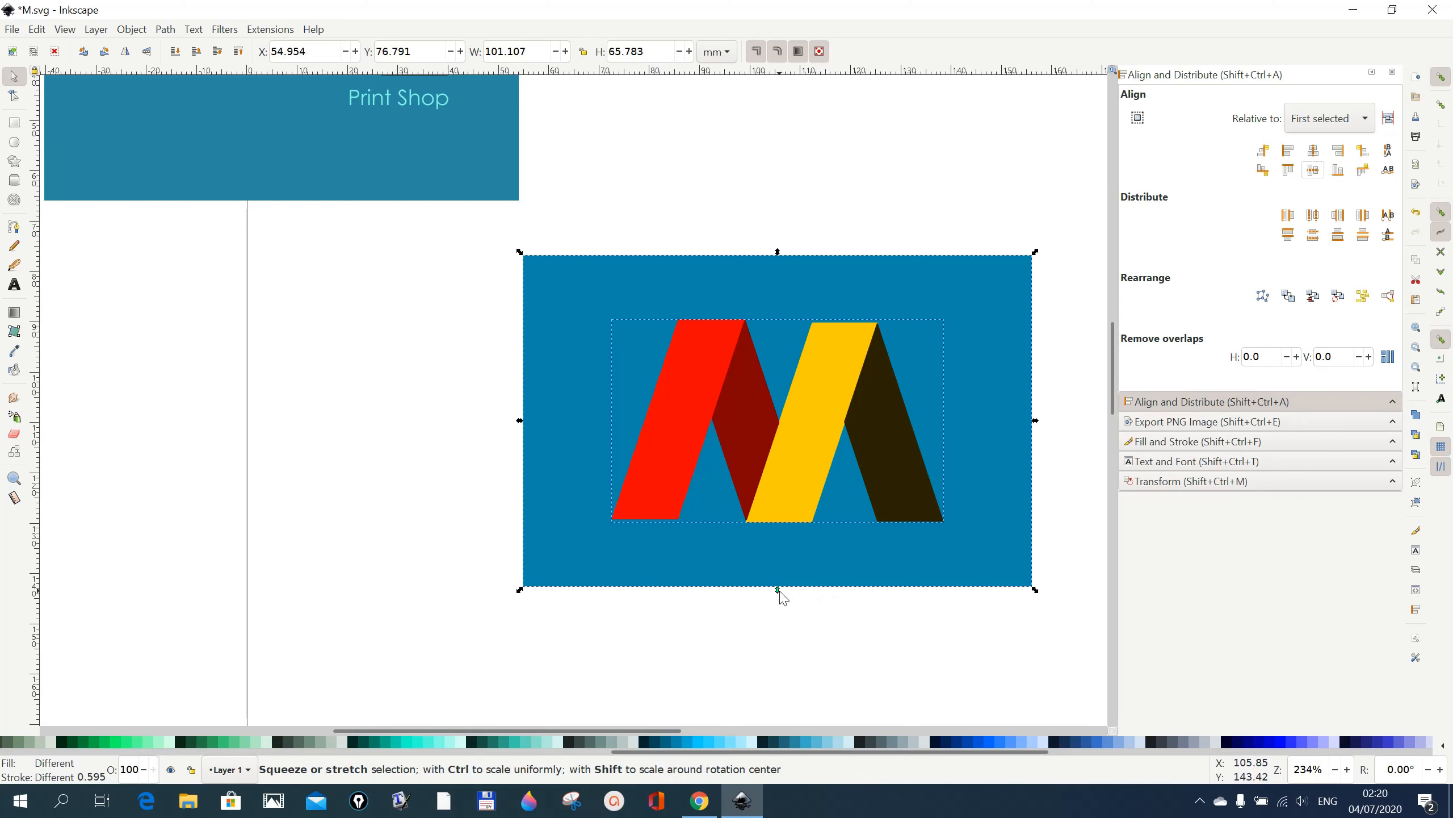
{"action": "scroll", "coordinate": [806, 595], "scroll_direction": "up", "scroll_amount": 5}
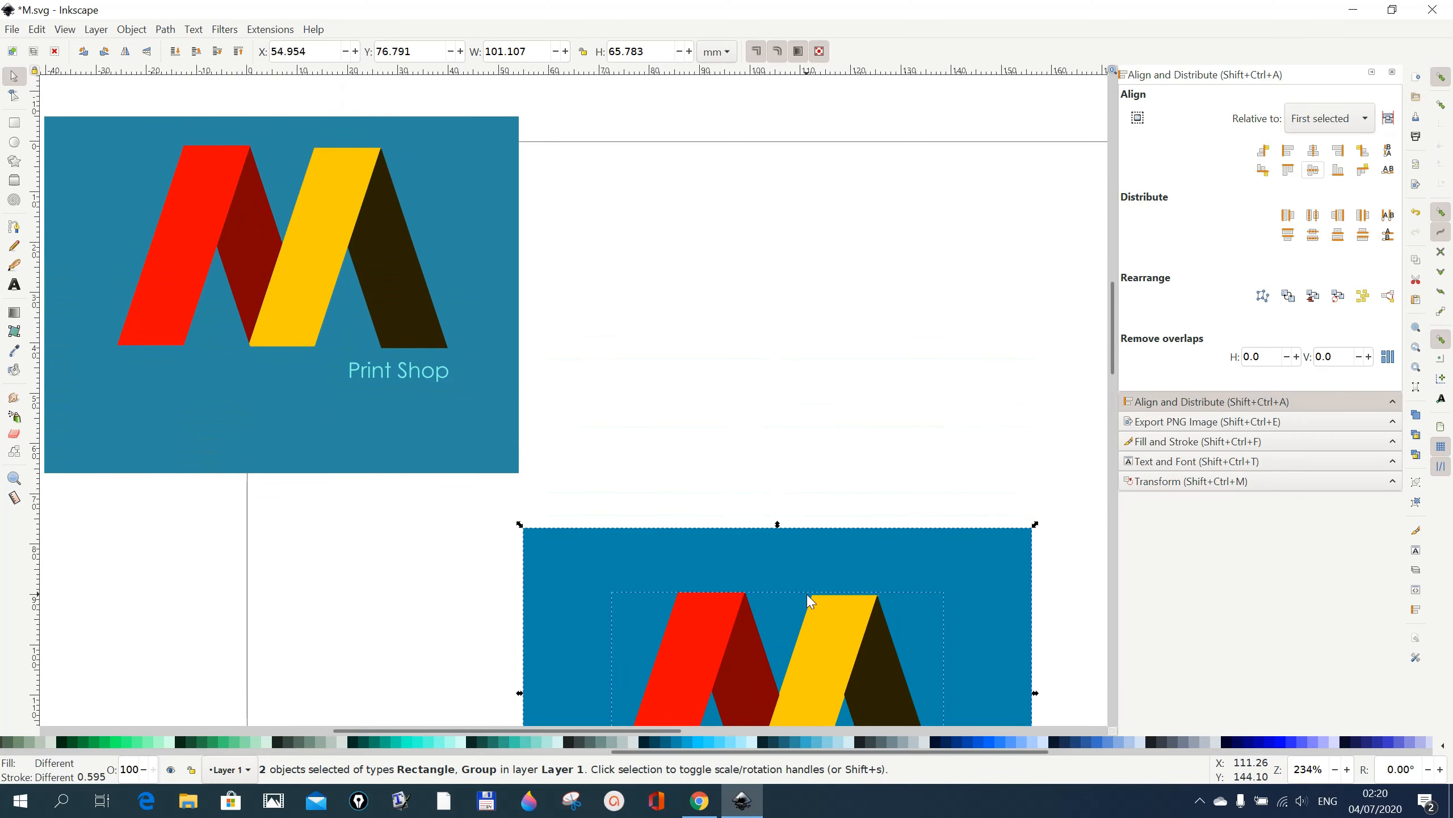
{"action": "scroll", "coordinate": [808, 595], "scroll_direction": "down", "scroll_amount": 3}
{"action": "scroll", "coordinate": [807, 596], "scroll_direction": "up", "scroll_amount": 5}
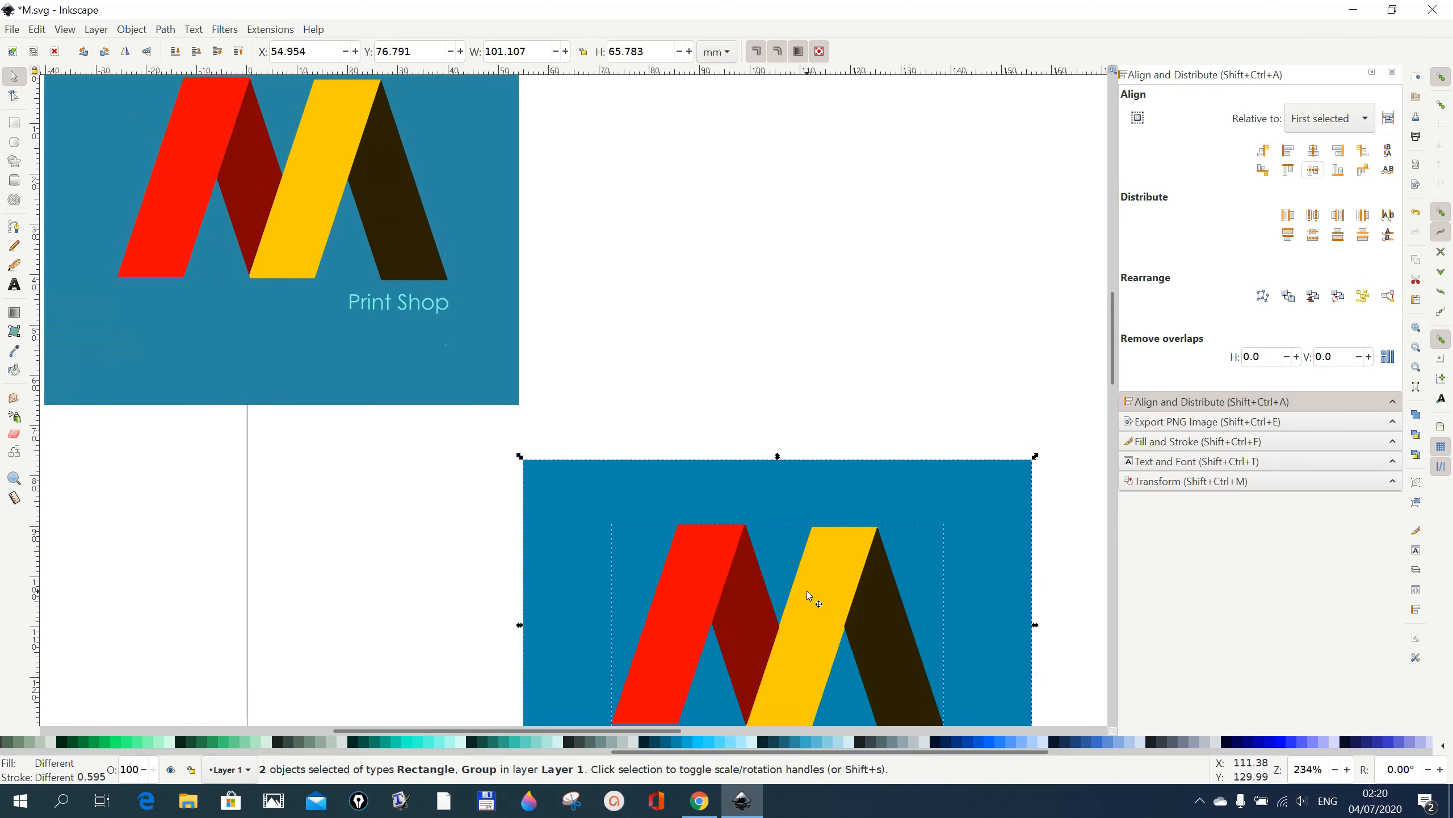
{"action": "scroll", "coordinate": [808, 596], "scroll_direction": "down", "scroll_amount": 7}
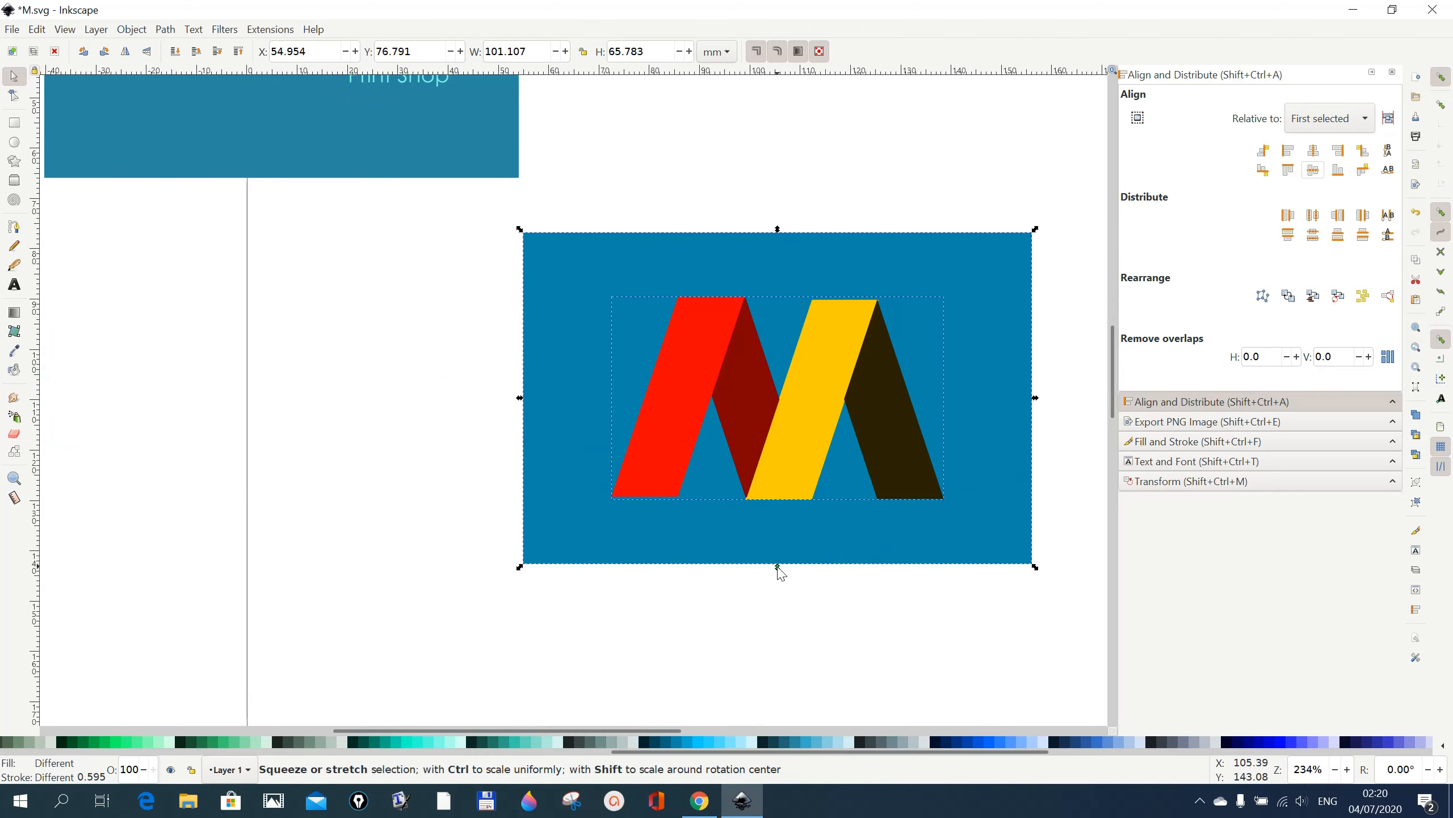
{"action": "left_click_drag", "start_coordinate": [778, 568], "coordinate": [782, 584]}
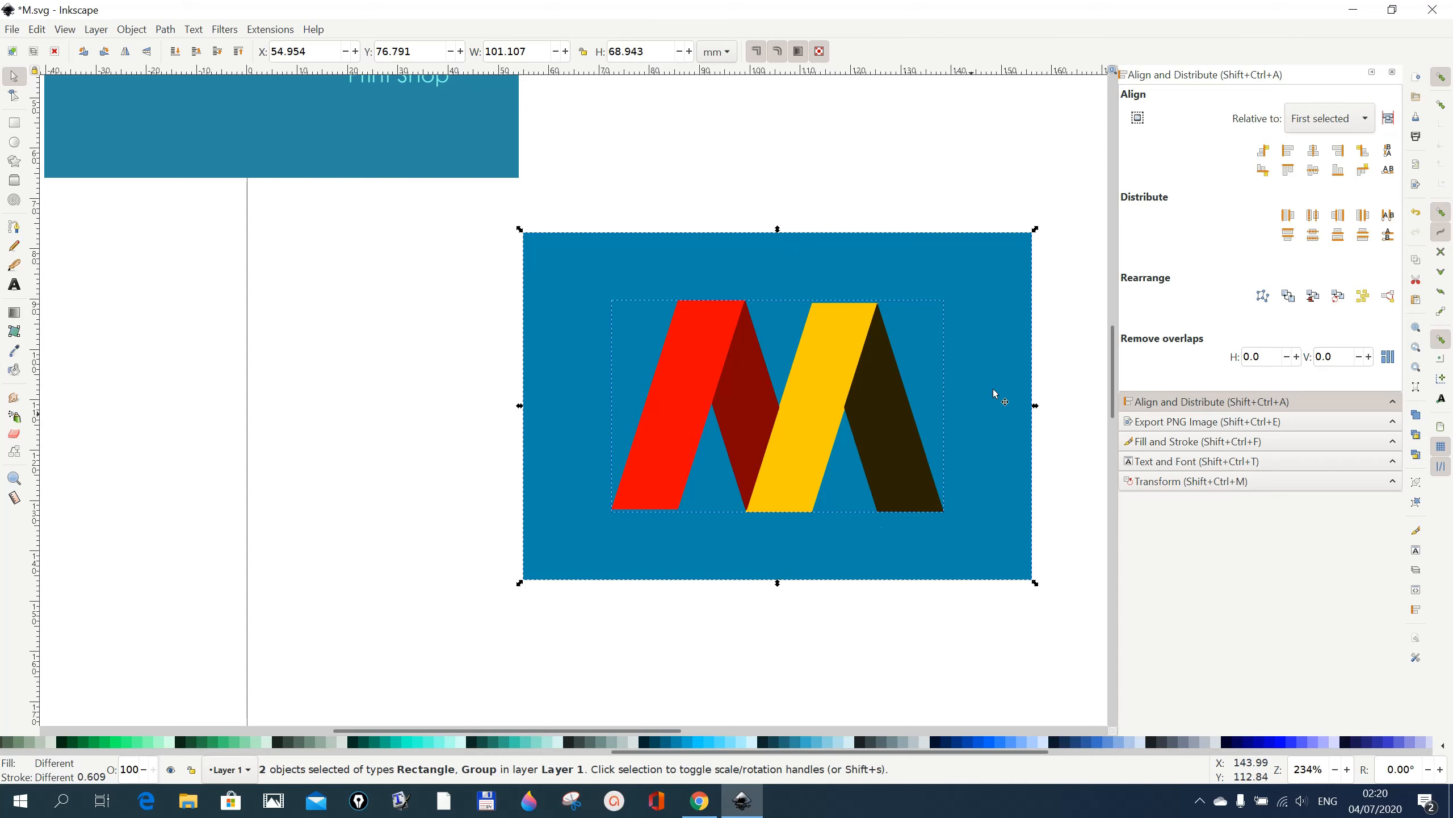
{"action": "left_click", "coordinate": [1419, 216]}
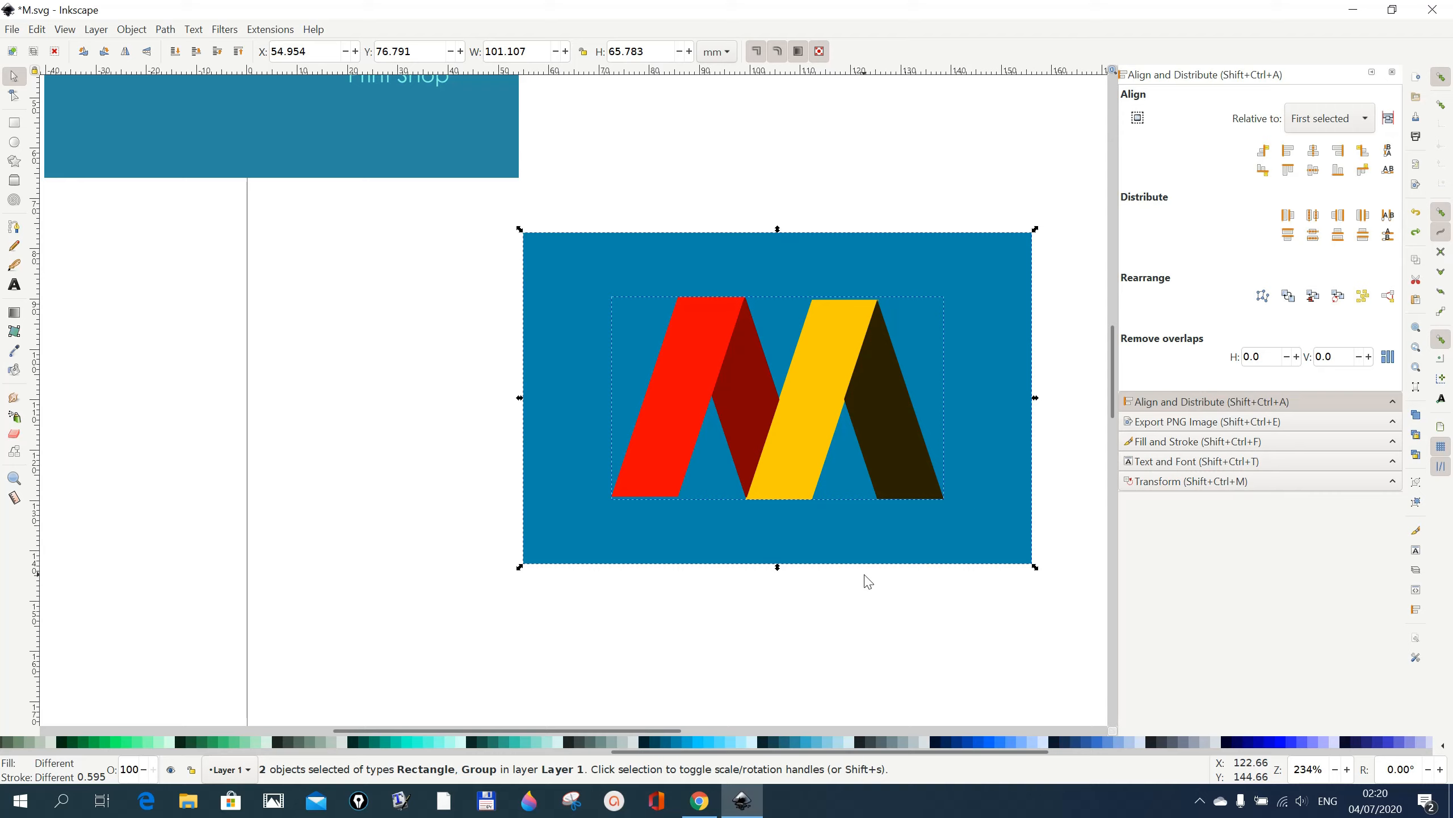
- Move the M and its background slightly upward together, and extend only the background rectangle downward to a height of about 78 mm
{"action": "left_click", "coordinate": [809, 373]}
{"action": "left_click_drag", "start_coordinate": [808, 377], "coordinate": [810, 365]}
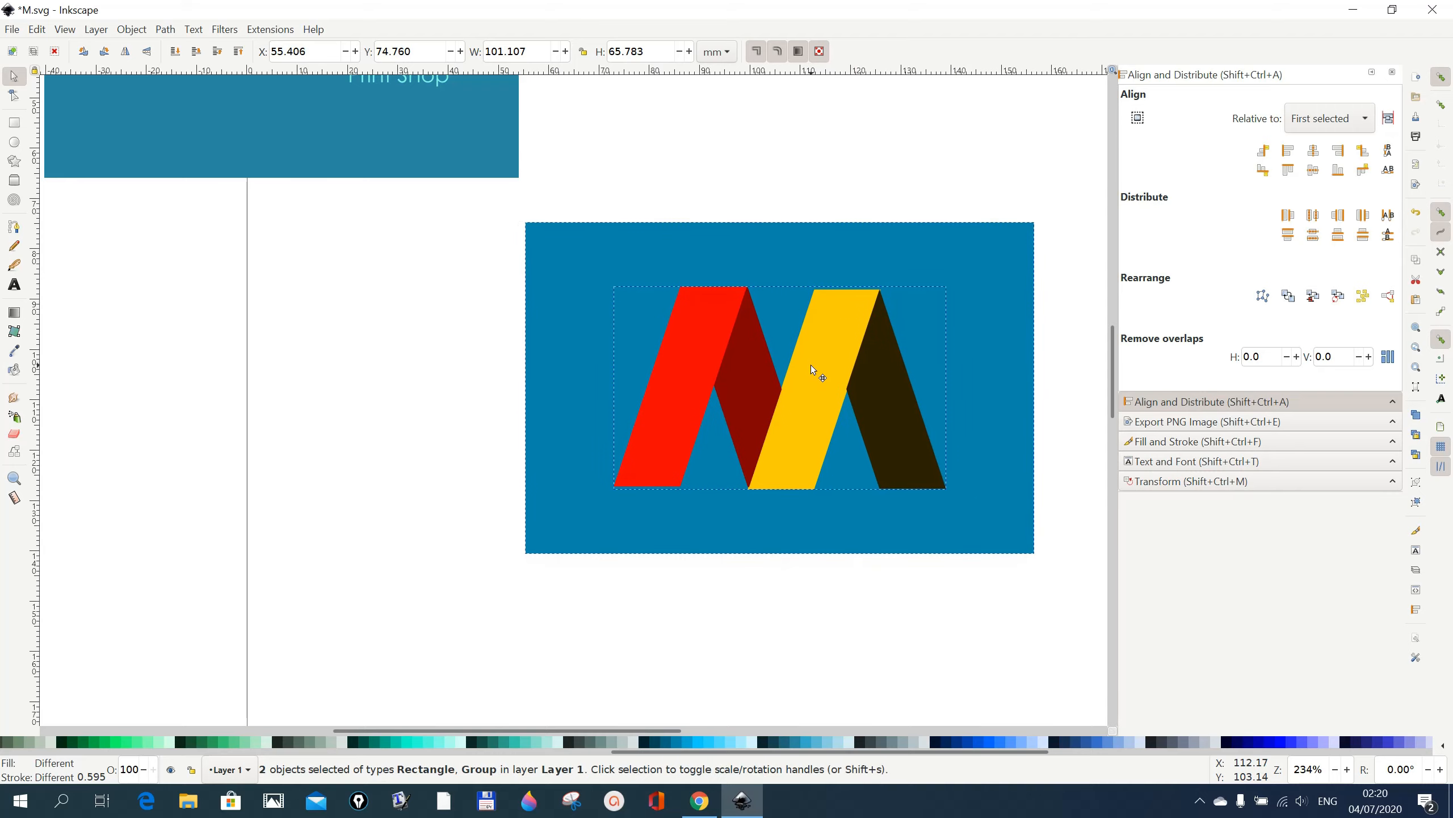
{"action": "left_click", "coordinate": [887, 619]}
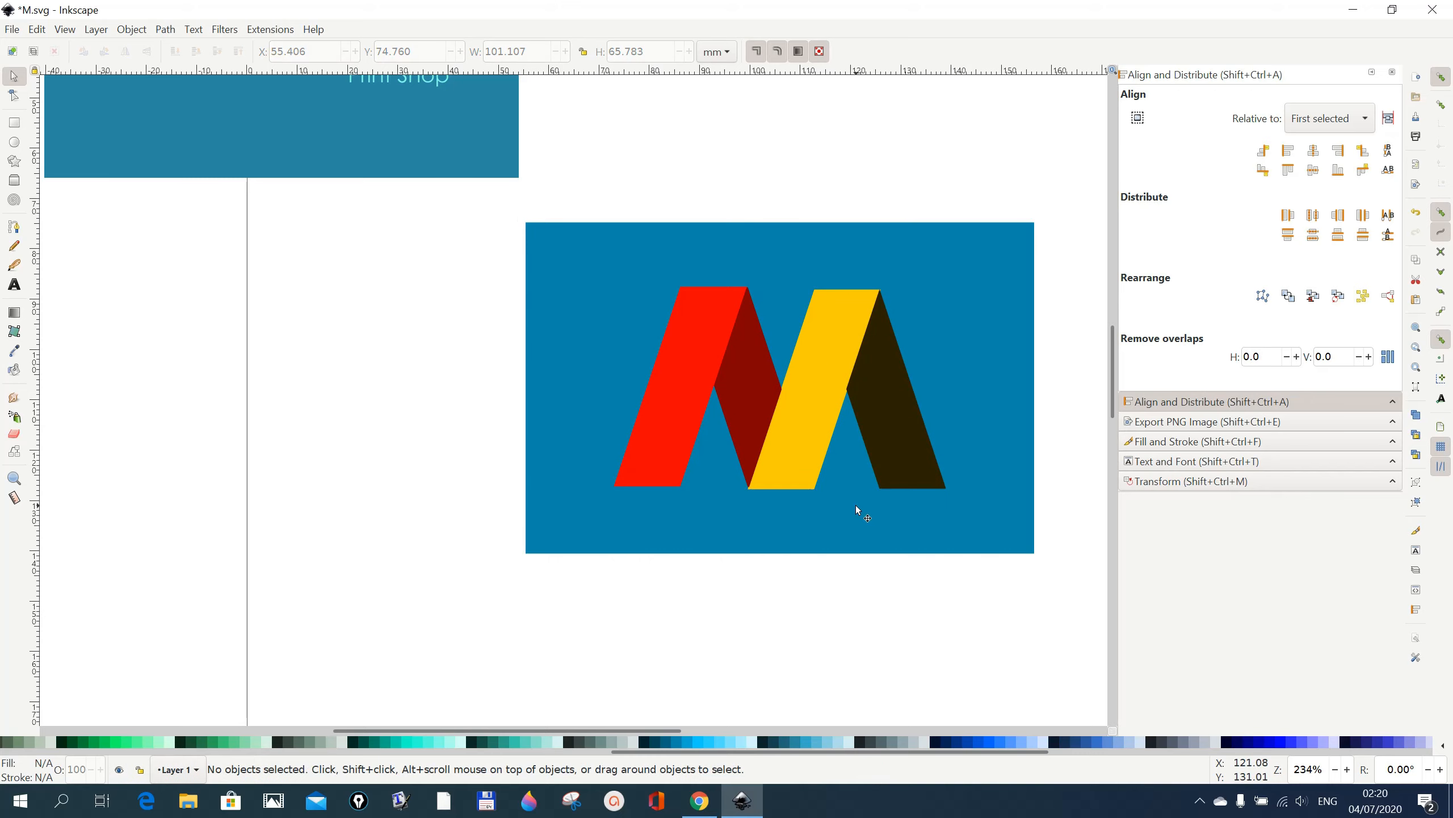
{"action": "left_click", "coordinate": [773, 536]}
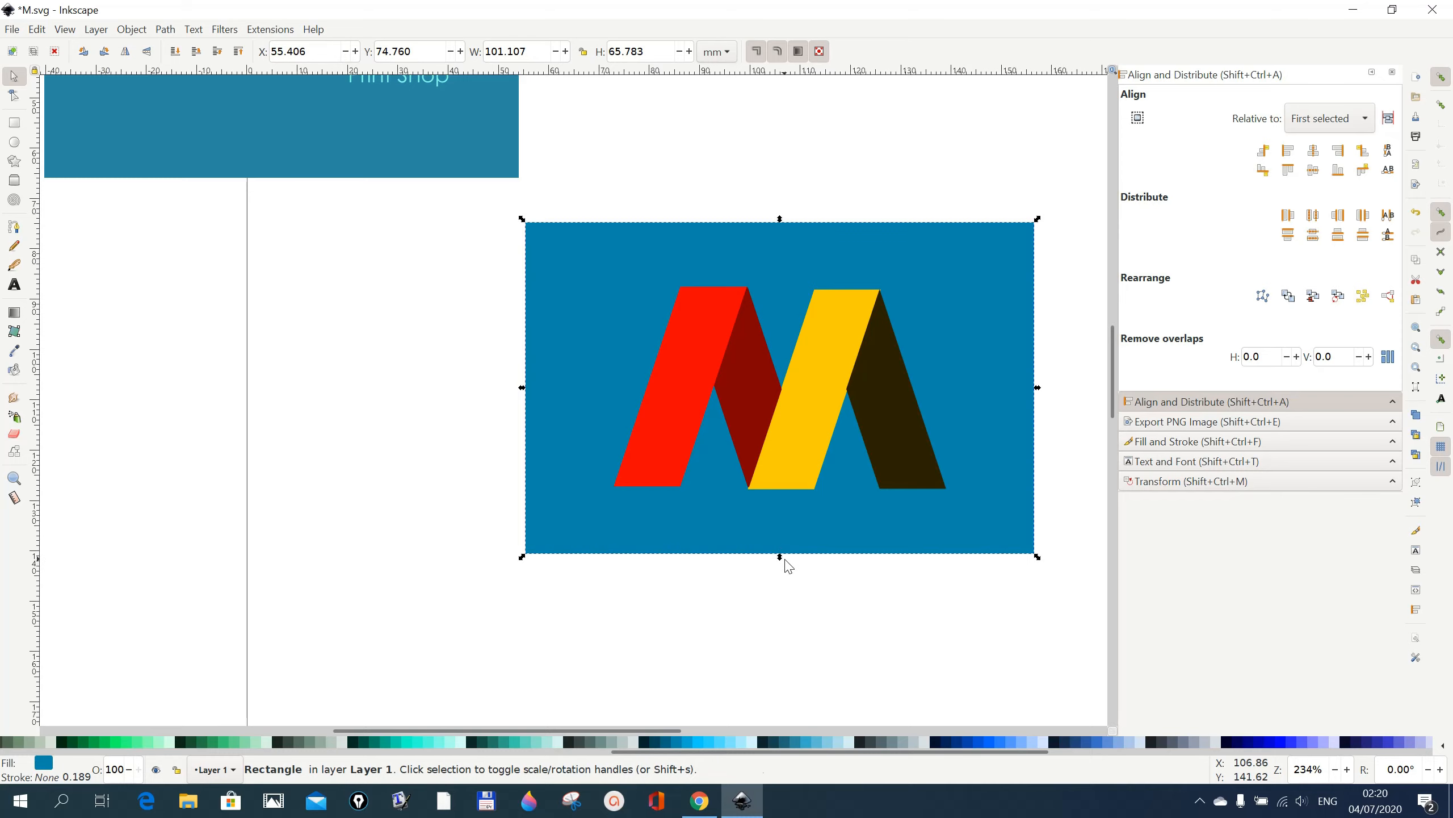
{"action": "left_click_drag", "start_coordinate": [780, 558], "coordinate": [783, 607]}
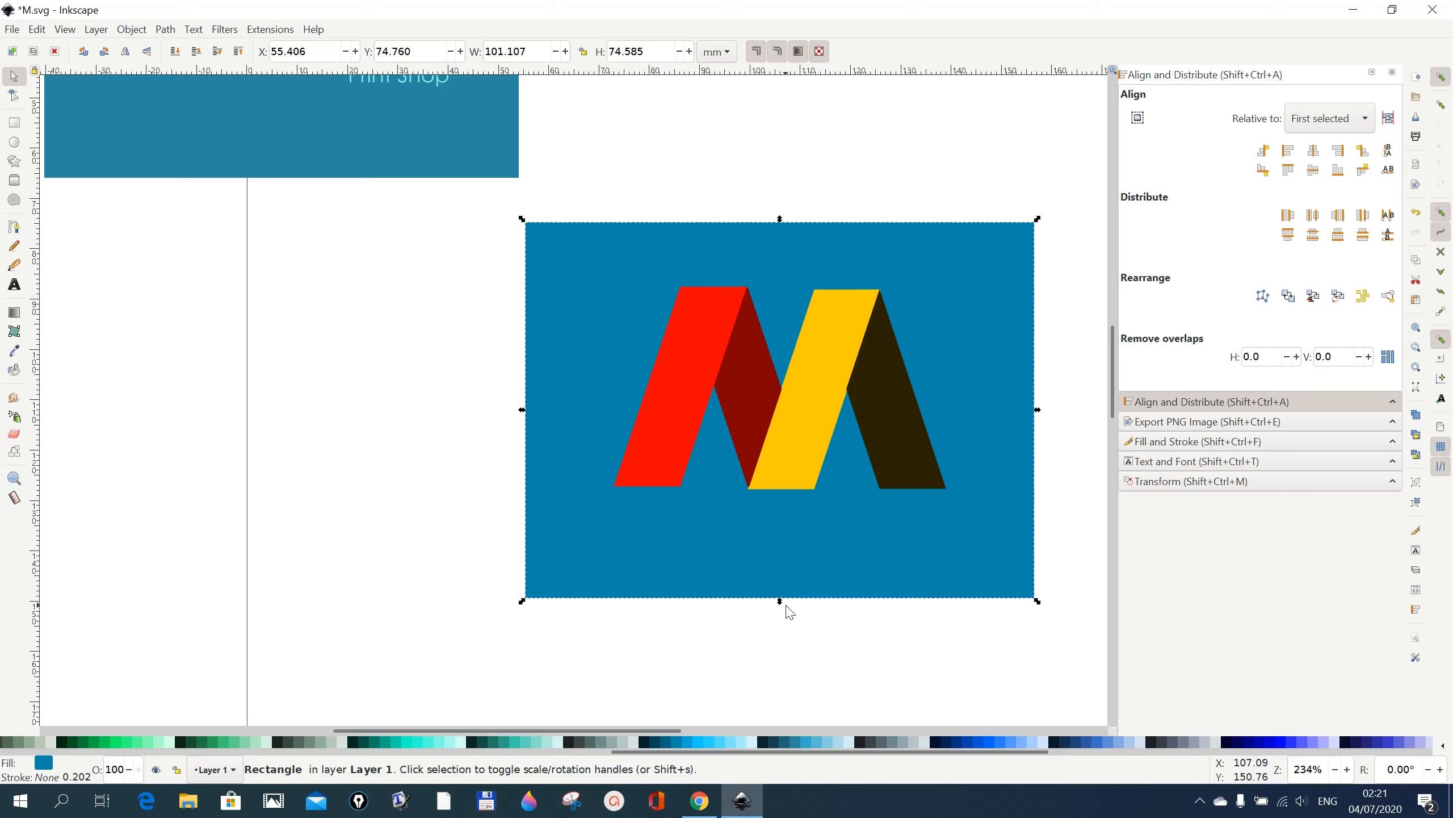
{"action": "left_click_drag", "start_coordinate": [783, 607], "coordinate": [781, 624]}
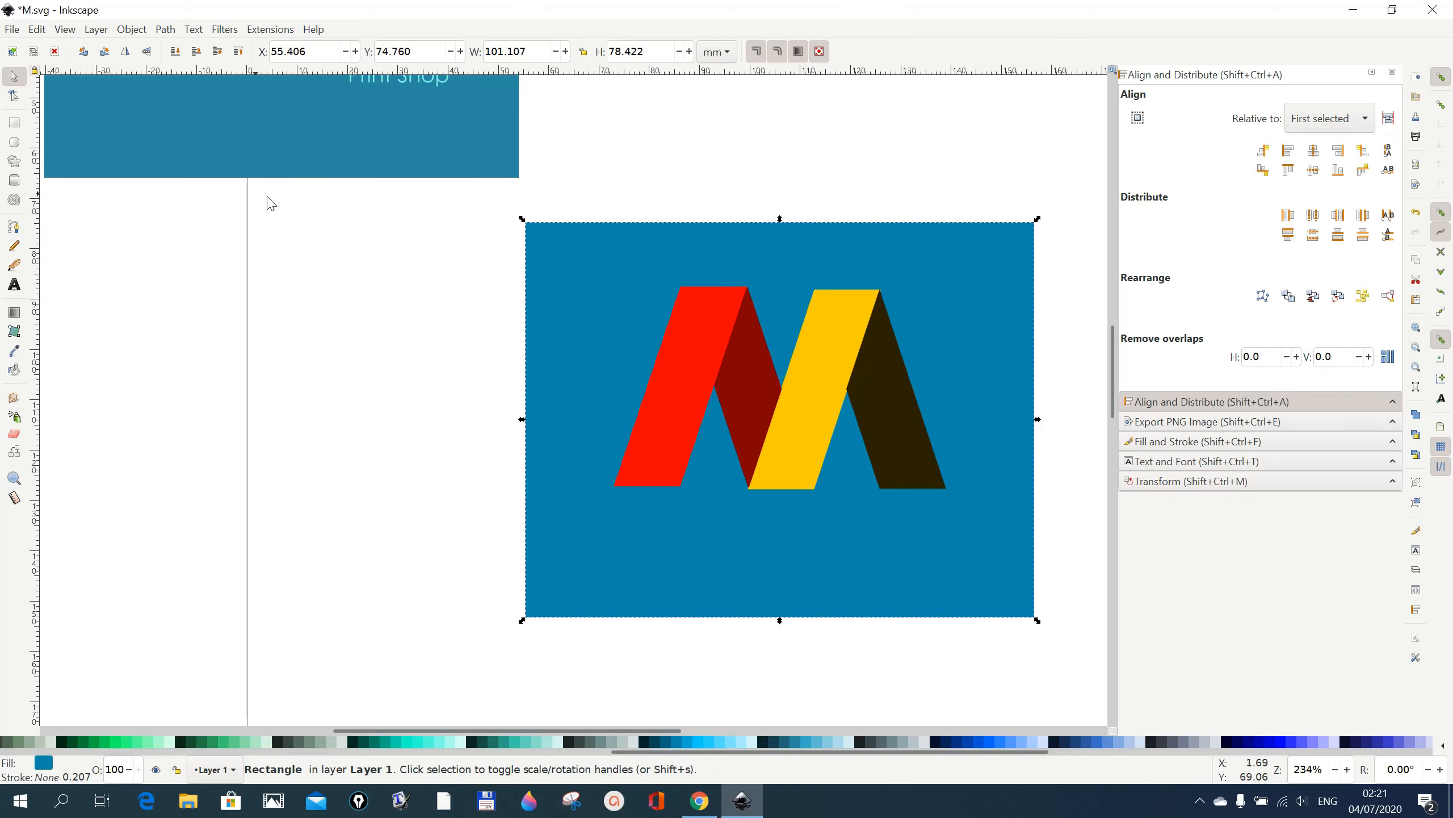
- Add the text "Print Shop" in Century Gothic, 12 pt, just below the new background rectangle
{"action": "scroll", "coordinate": [312, 243], "scroll_direction": "up", "scroll_amount": 2}
{"action": "scroll", "coordinate": [315, 248], "scroll_direction": "down", "scroll_amount": 5}
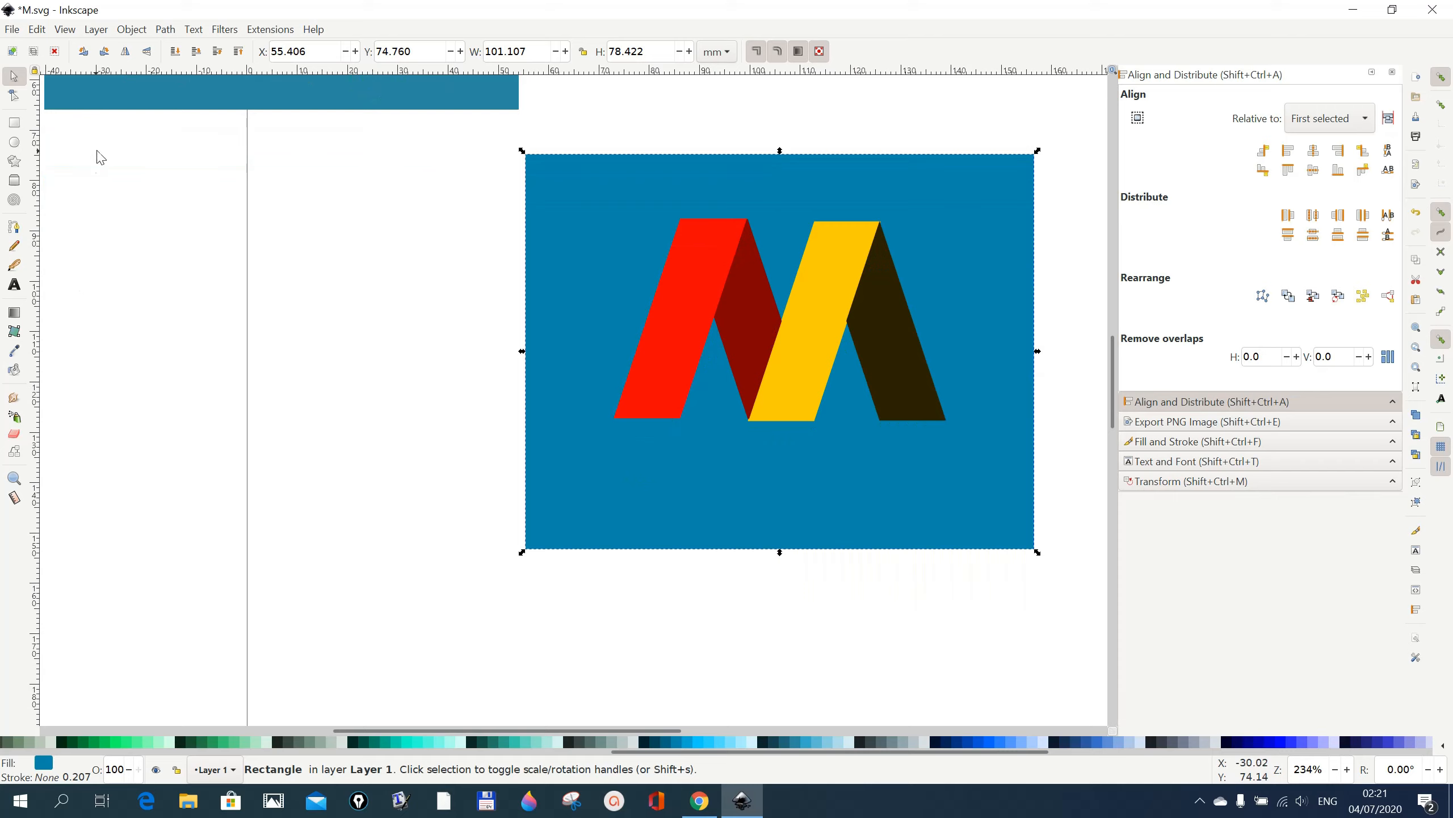
{"action": "left_click", "coordinate": [14, 285]}
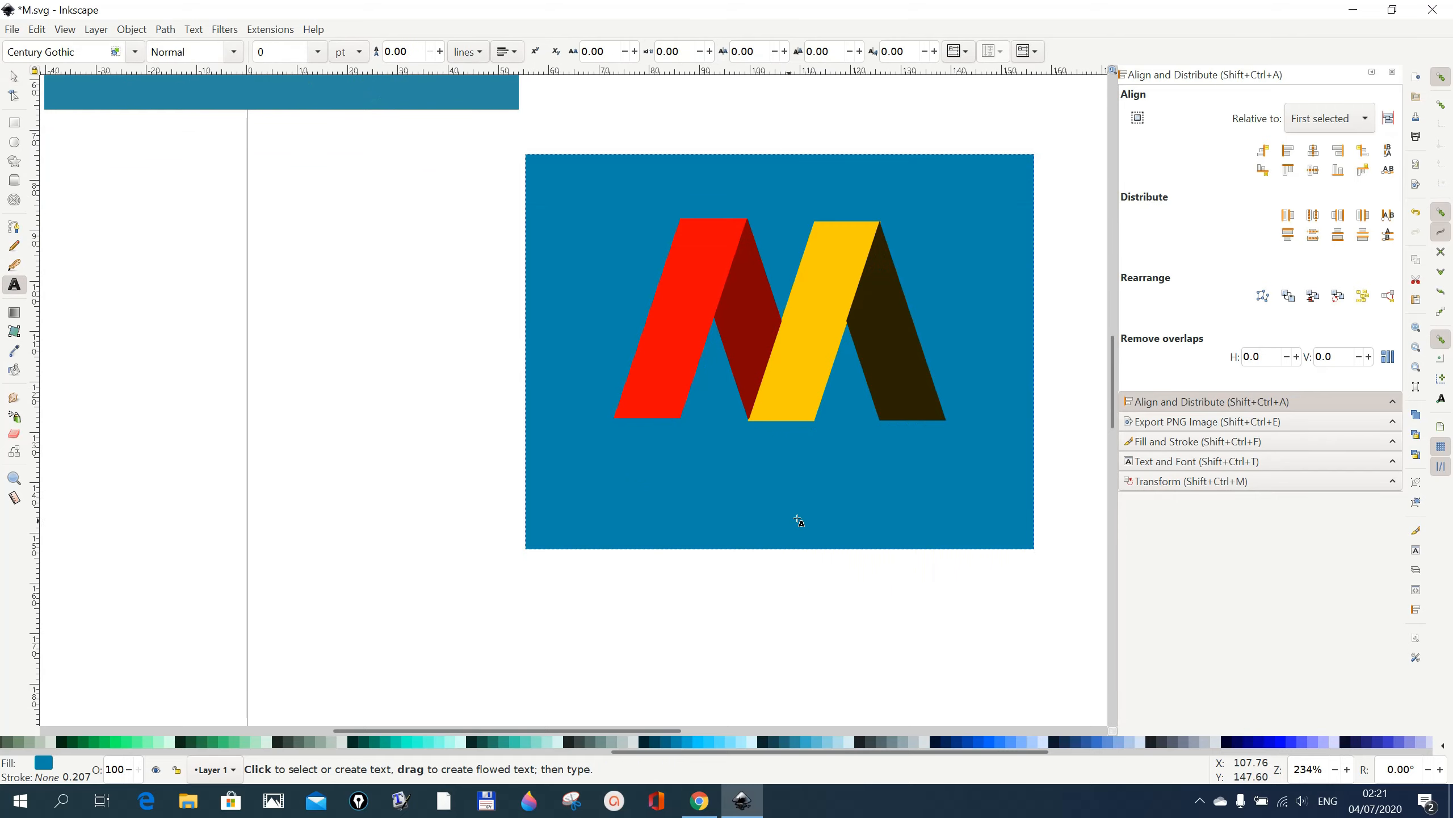
{"action": "left_click", "coordinate": [858, 496]}
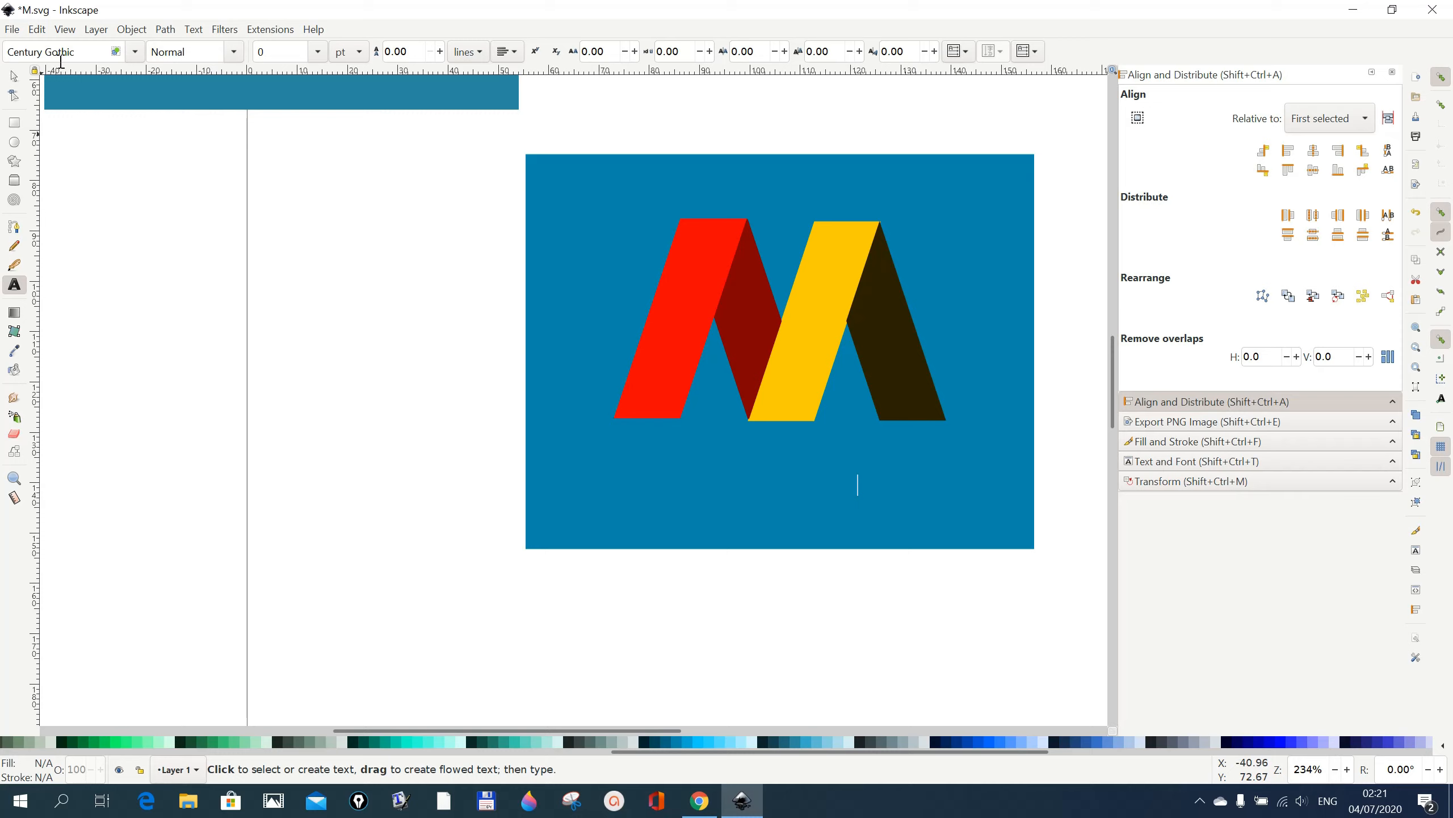
{"action": "left_click", "coordinate": [194, 29]}
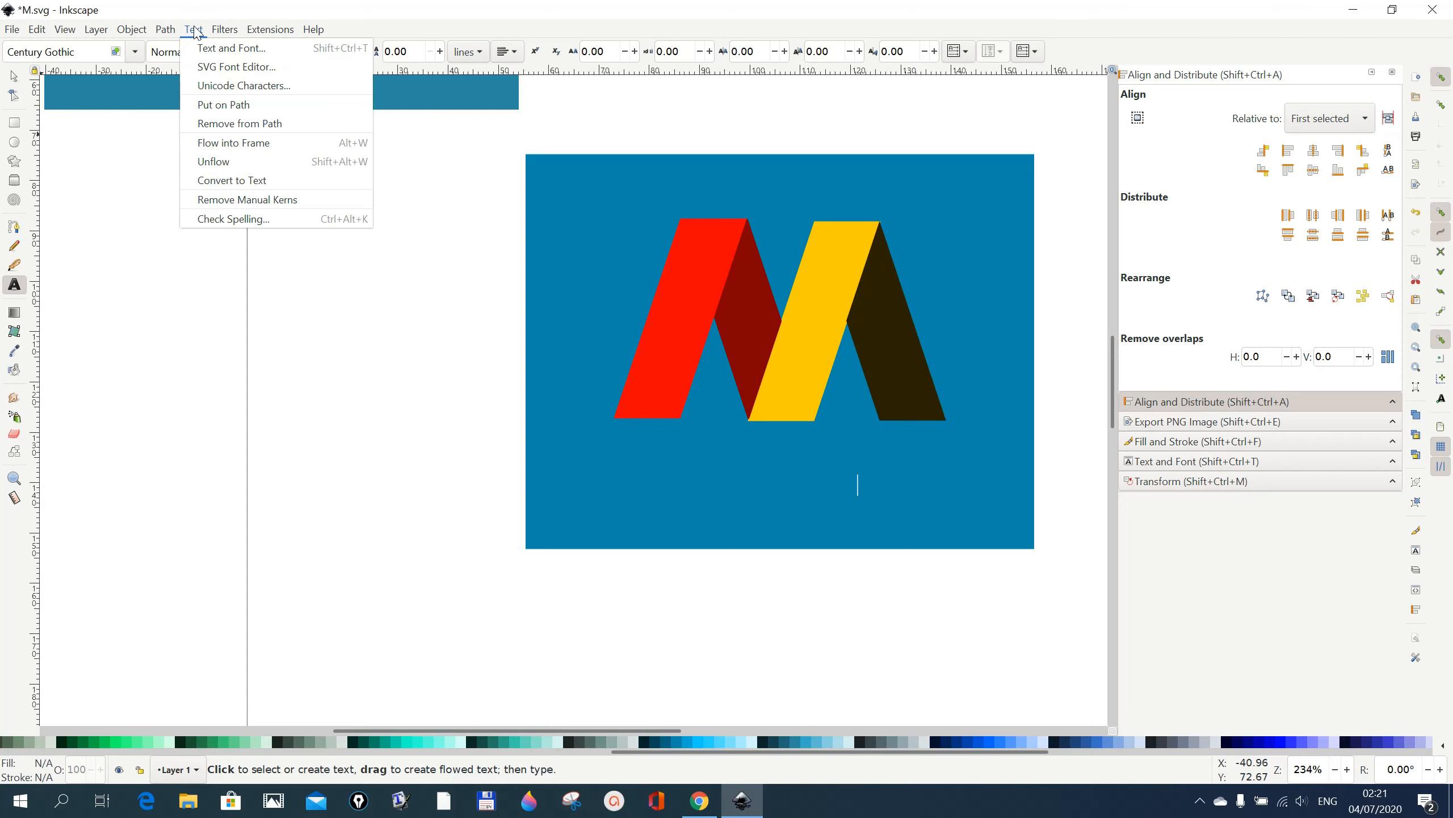
{"action": "left_click", "coordinate": [204, 48]}
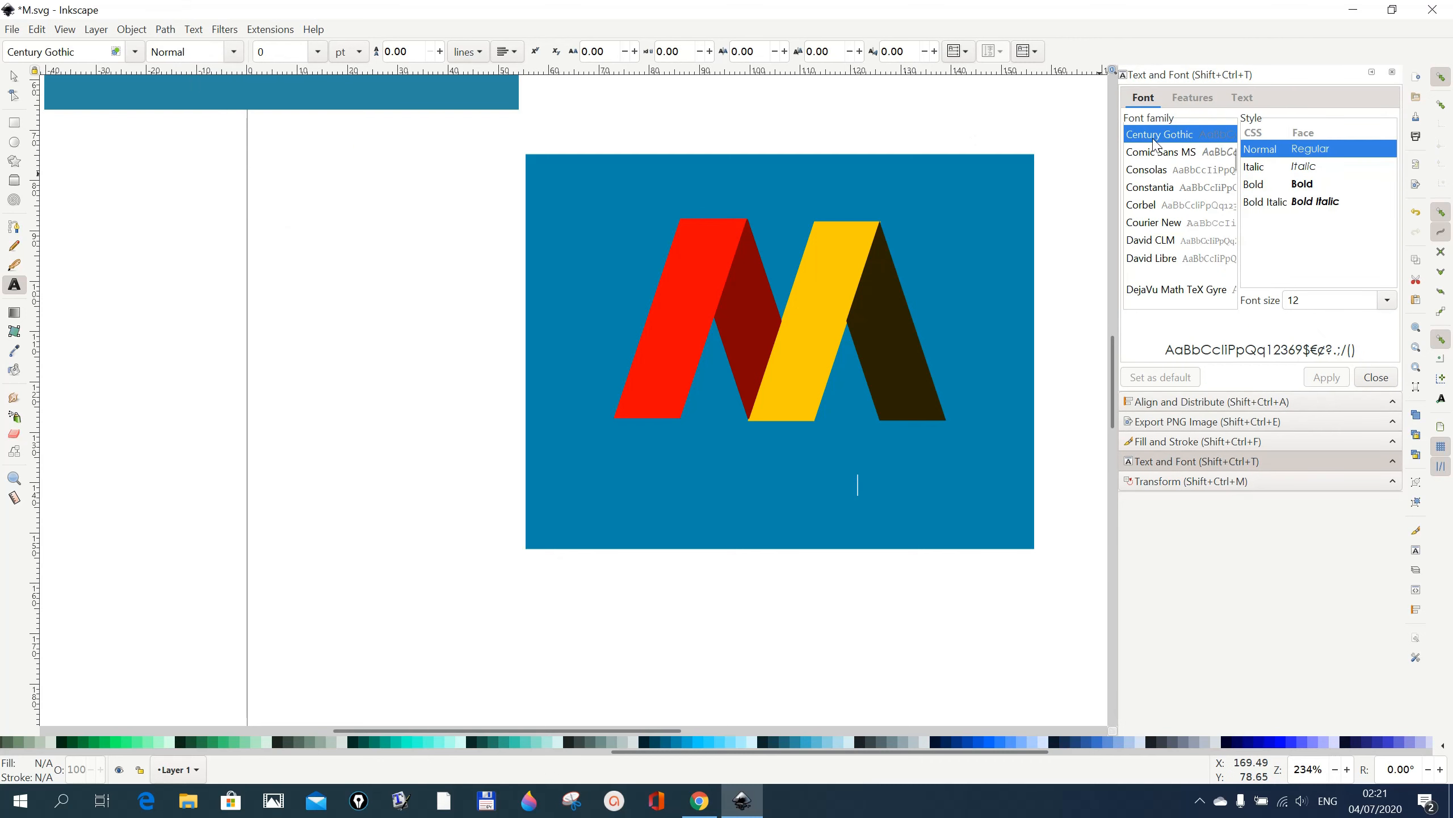
{"action": "scroll", "coordinate": [1163, 158], "scroll_direction": "up", "scroll_amount": 3}
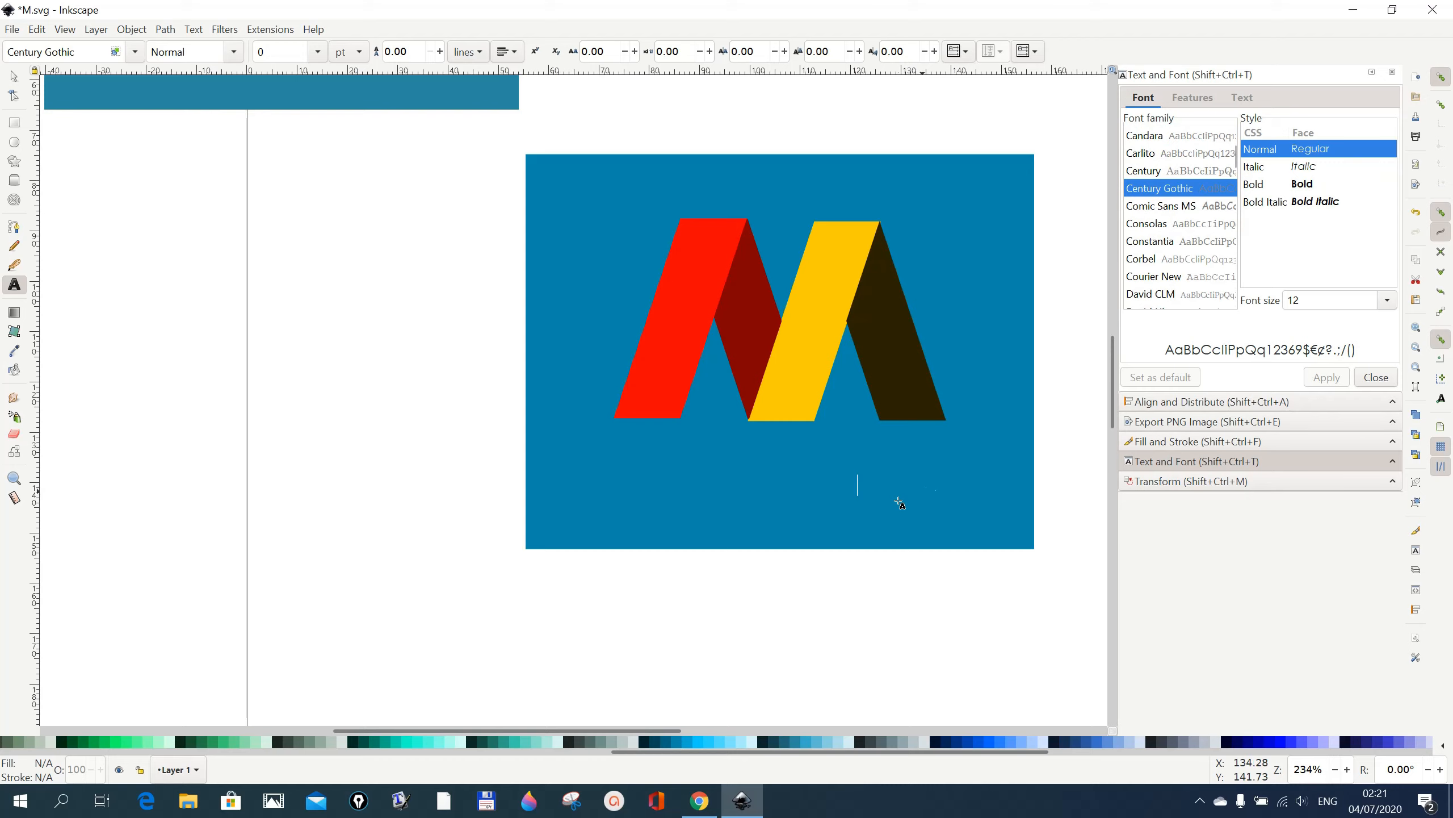
{"action": "scroll", "coordinate": [795, 555], "scroll_direction": "down", "scroll_amount": 2}
{"action": "left_click", "coordinate": [795, 554]}
{"action": "type", "text": "Prin"}
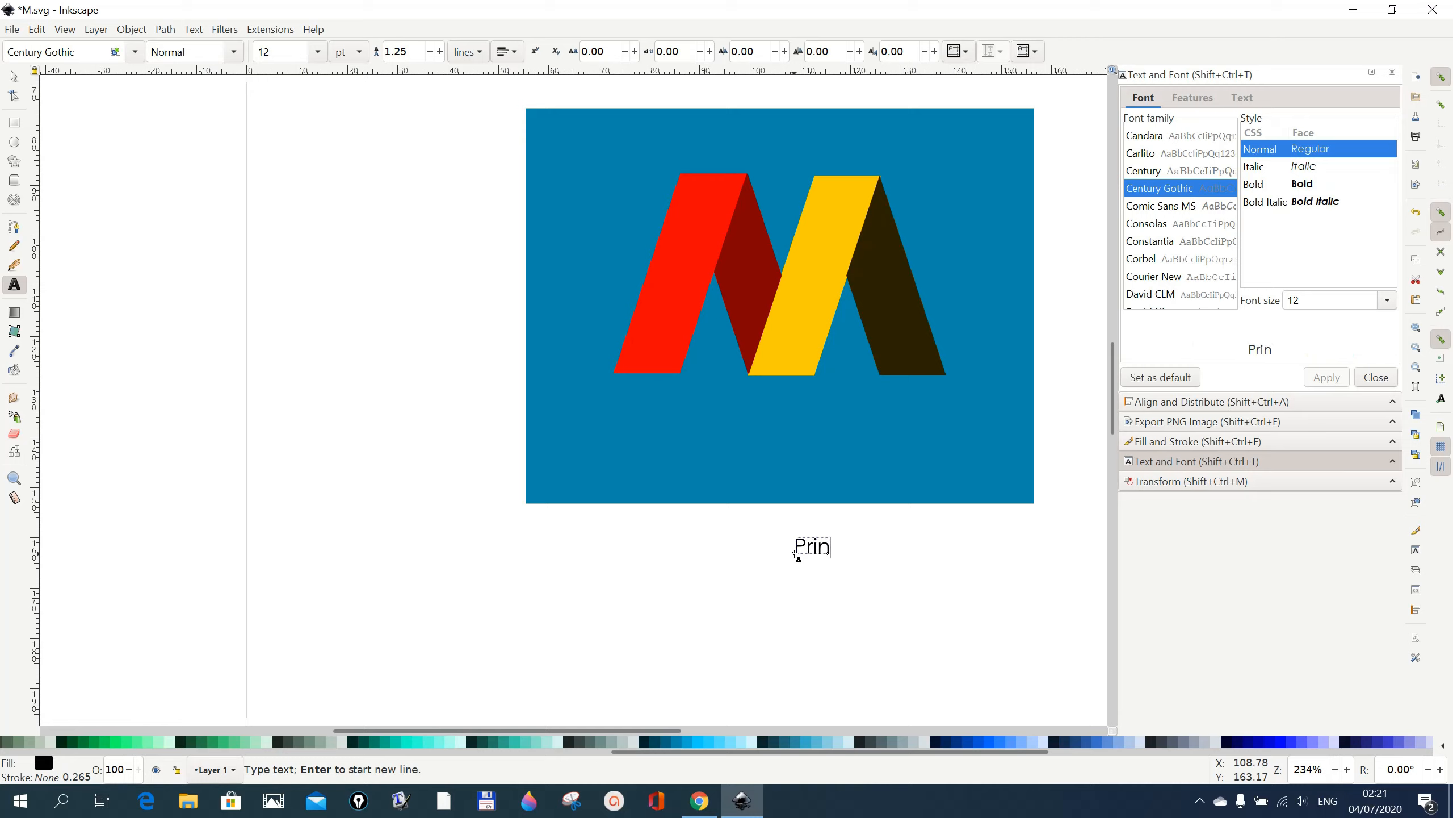
{"action": "type", "text": "t Shop"}
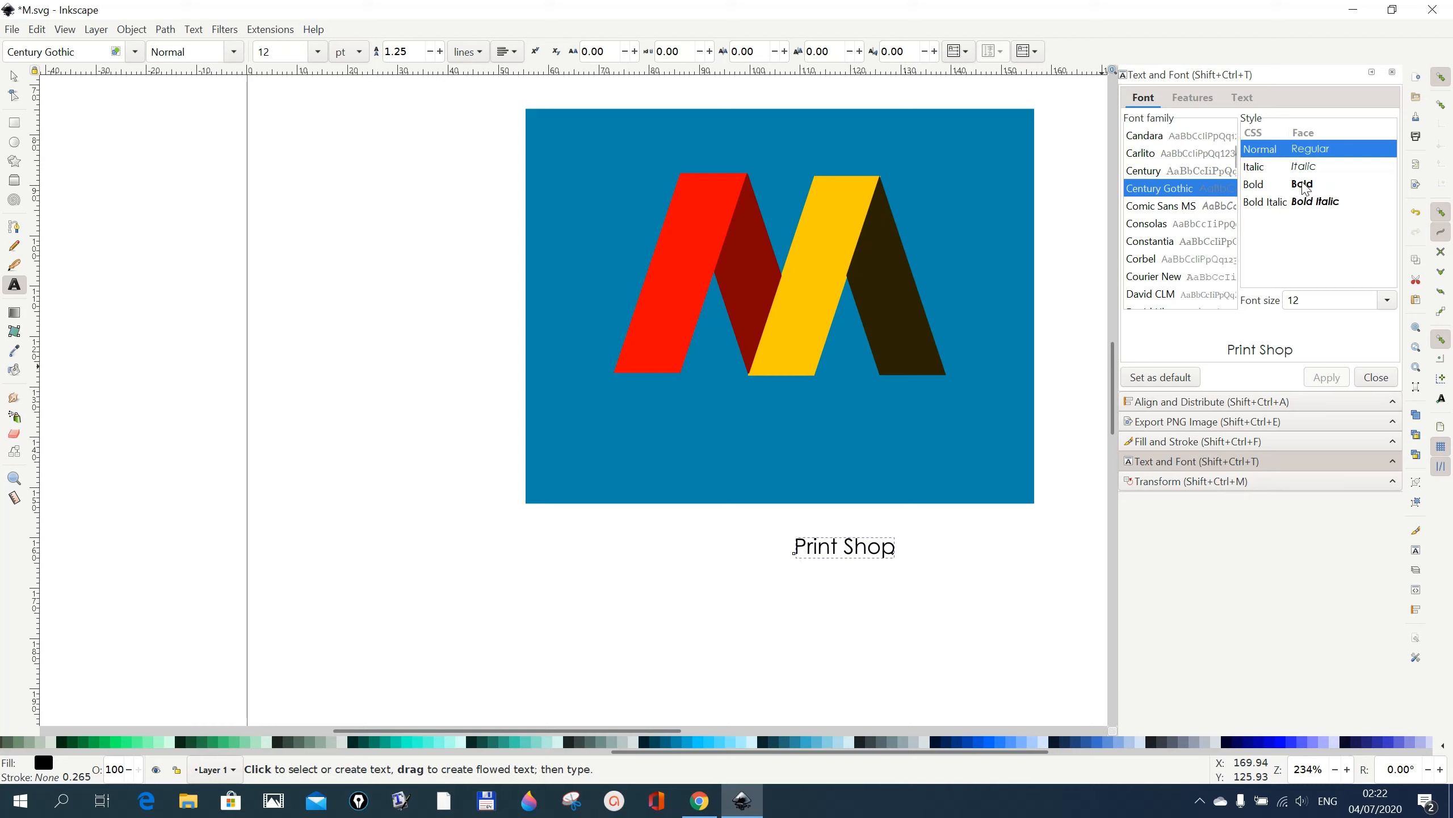
- Make the "Print Shop" text bold and fill it with turquoise 00FFCC
{"action": "left_click", "coordinate": [1303, 185]}
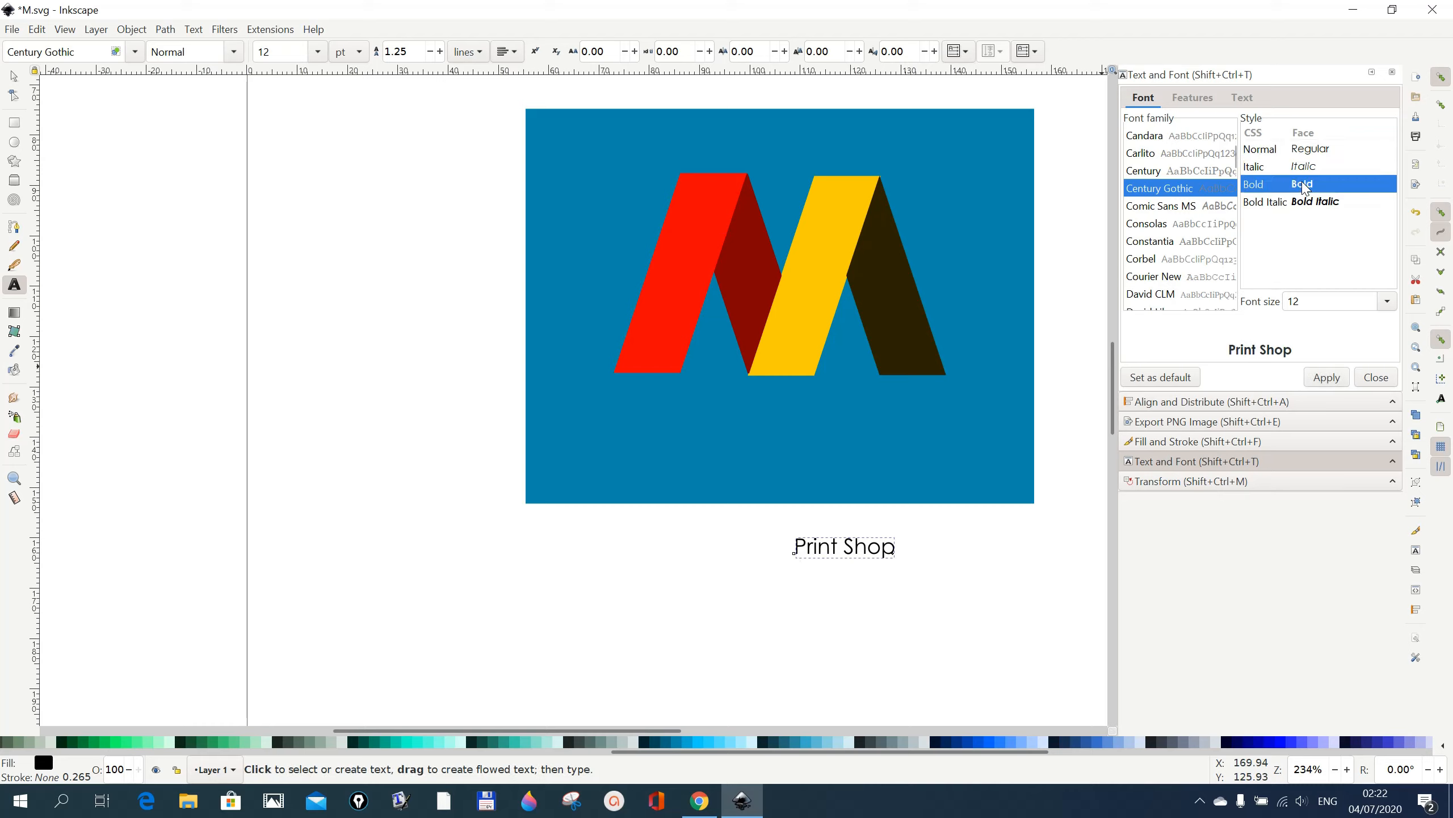
{"action": "left_click", "coordinate": [1337, 380]}
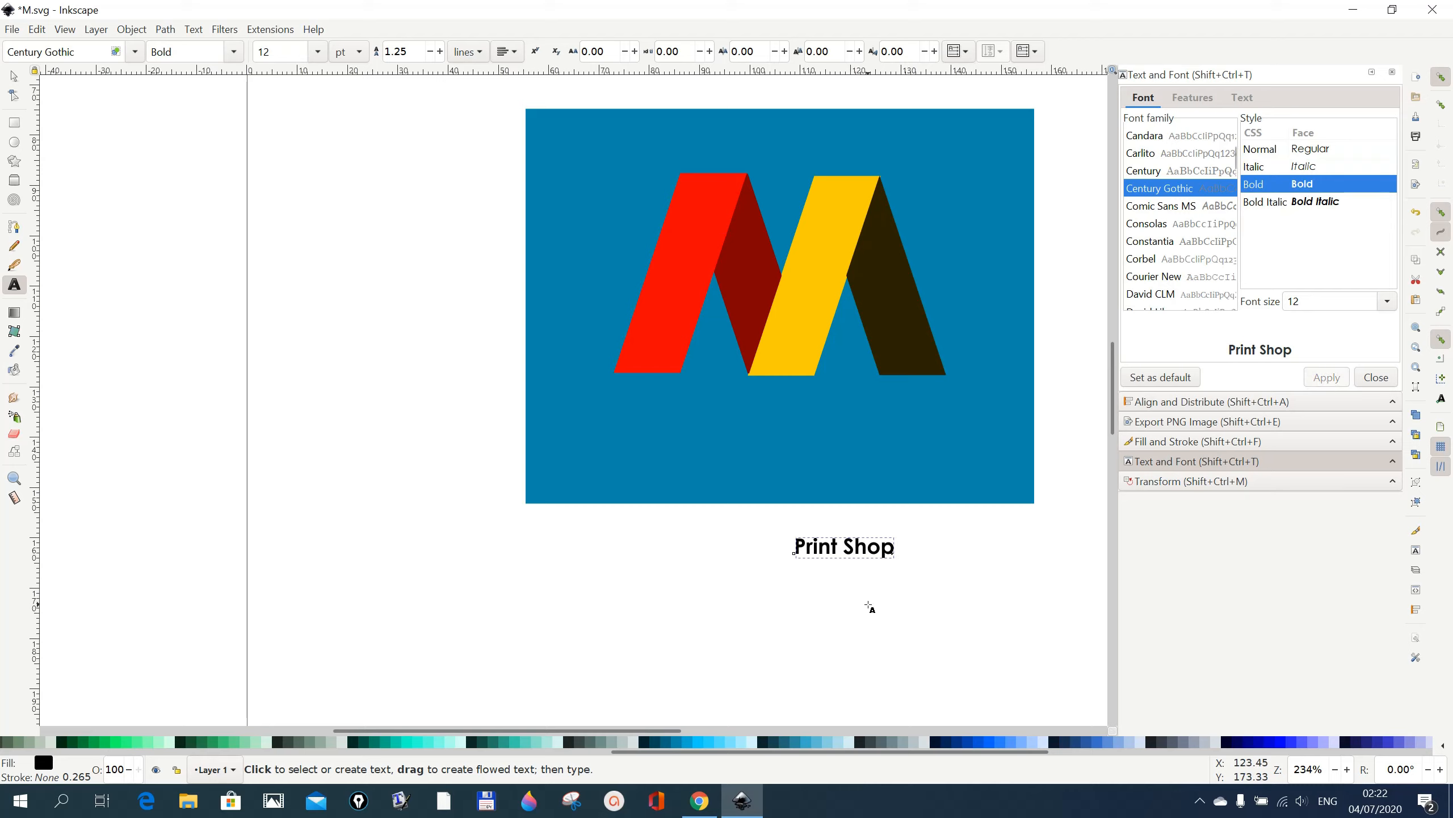
{"action": "left_click", "coordinate": [411, 743]}
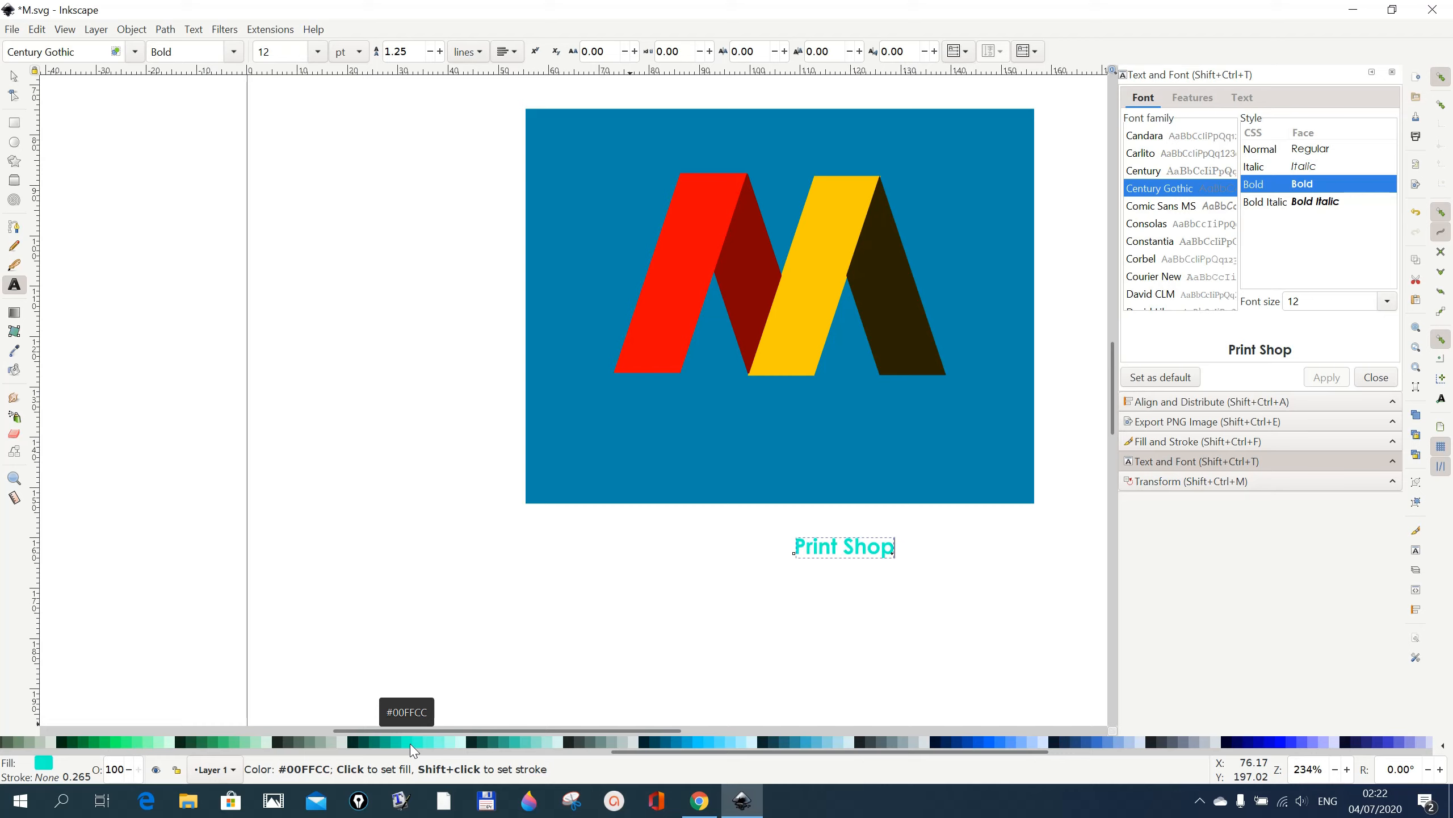
- Move the "Print Shop" text onto the background, beneath the M's dark right leg, at about X 122, Y 133 mm
{"action": "left_click", "coordinate": [14, 76]}
{"action": "left_click_drag", "start_coordinate": [875, 542], "coordinate": [922, 413]}
{"action": "left_click", "coordinate": [913, 601]}
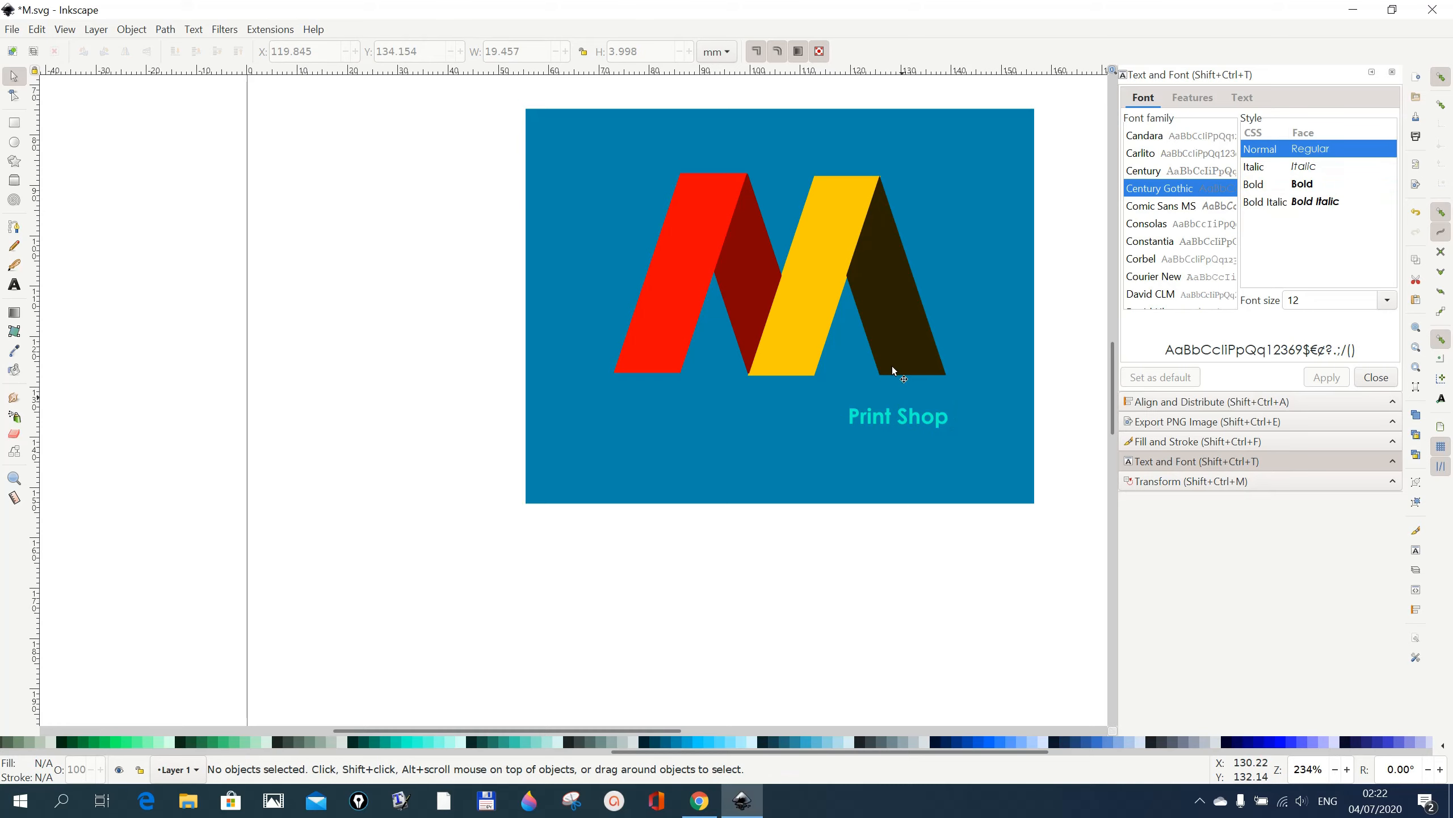
{"action": "left_click_drag", "start_coordinate": [909, 405], "coordinate": [916, 410]}
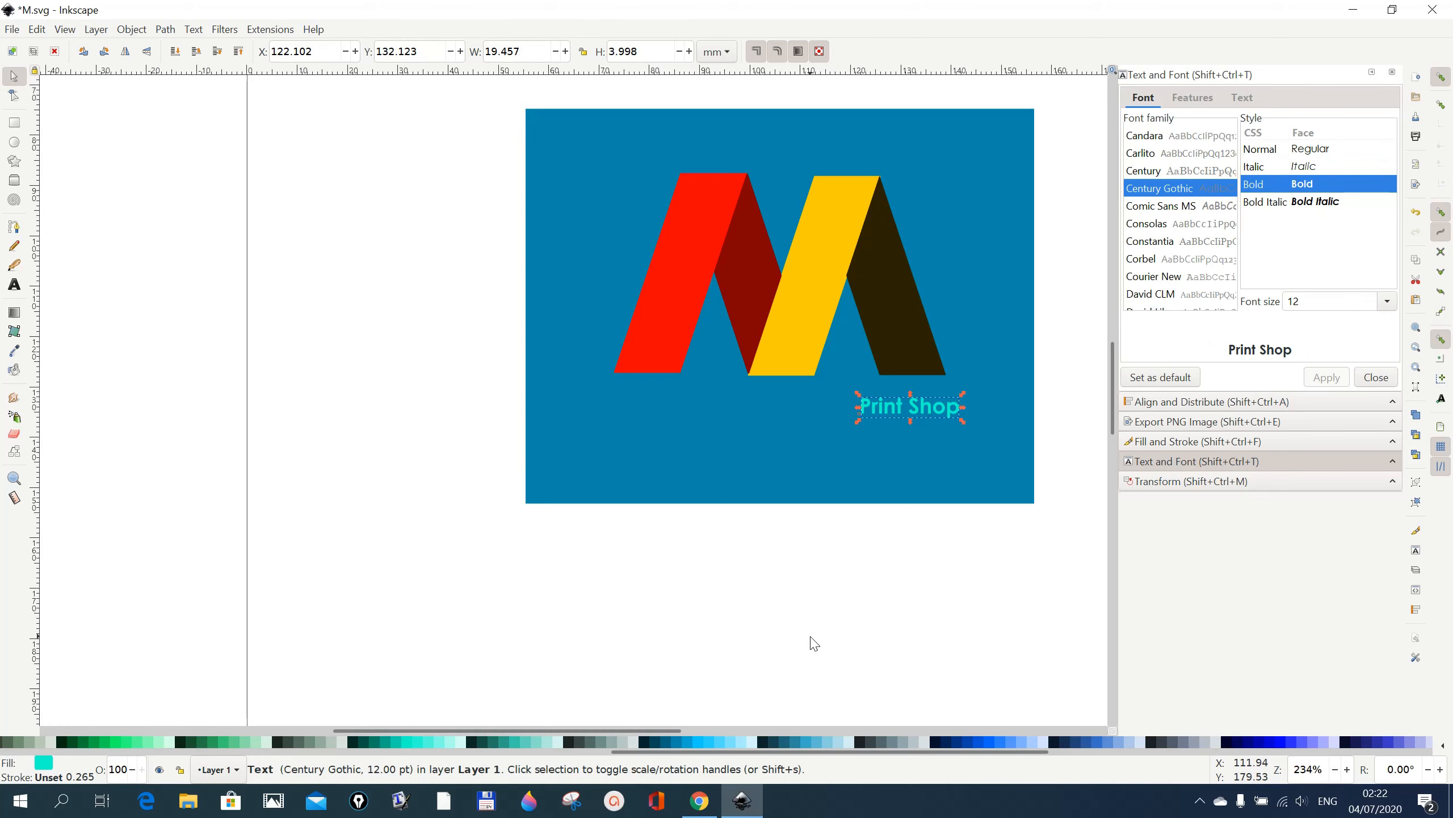
{"action": "scroll", "coordinate": [809, 636], "scroll_direction": "up", "scroll_amount": 6}
{"action": "scroll", "coordinate": [810, 634], "scroll_direction": "down", "scroll_amount": 5}
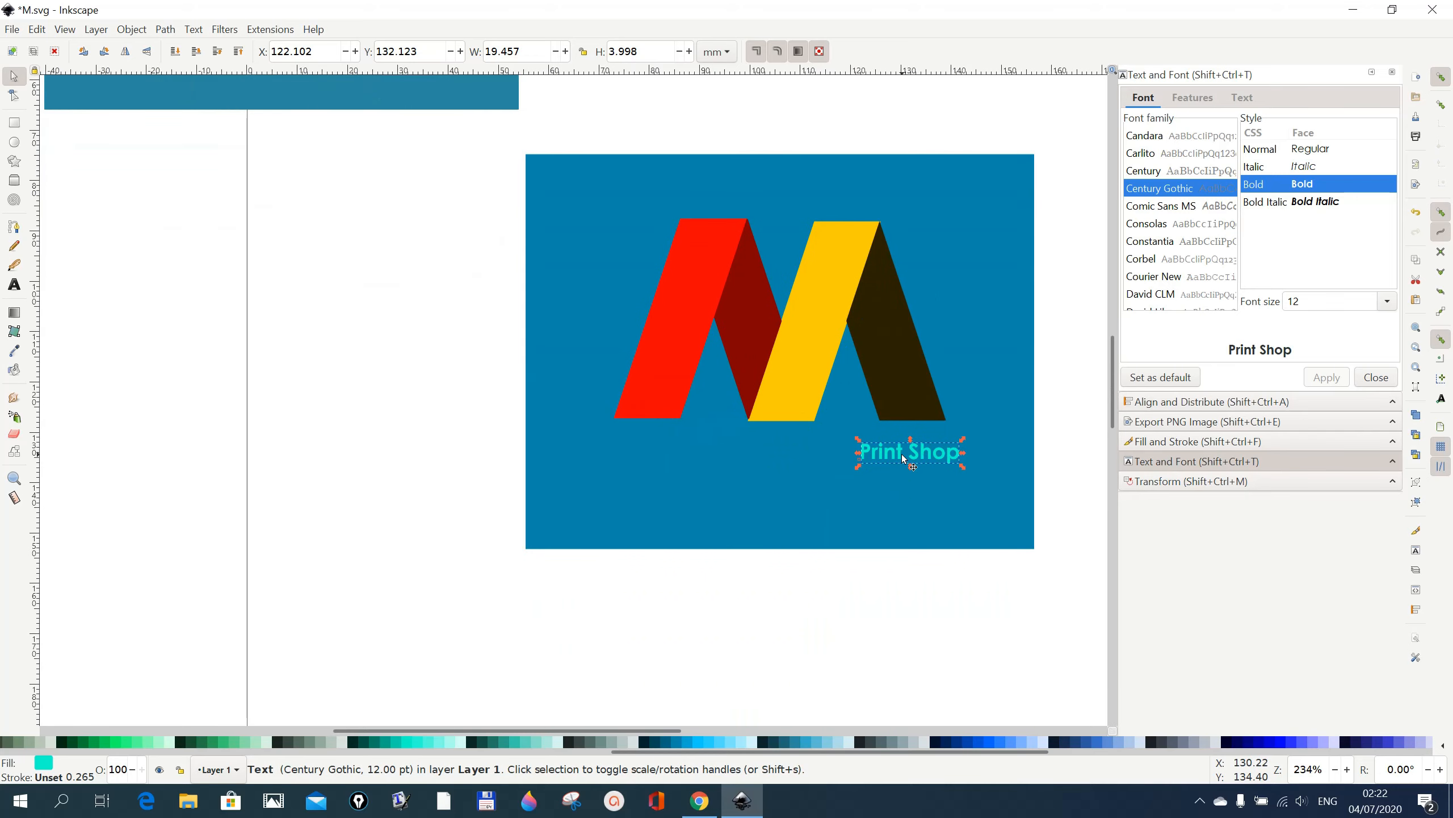
{"action": "left_click_drag", "start_coordinate": [912, 462], "coordinate": [913, 469]}
{"action": "scroll", "coordinate": [864, 604], "scroll_direction": "up", "scroll_amount": 5}
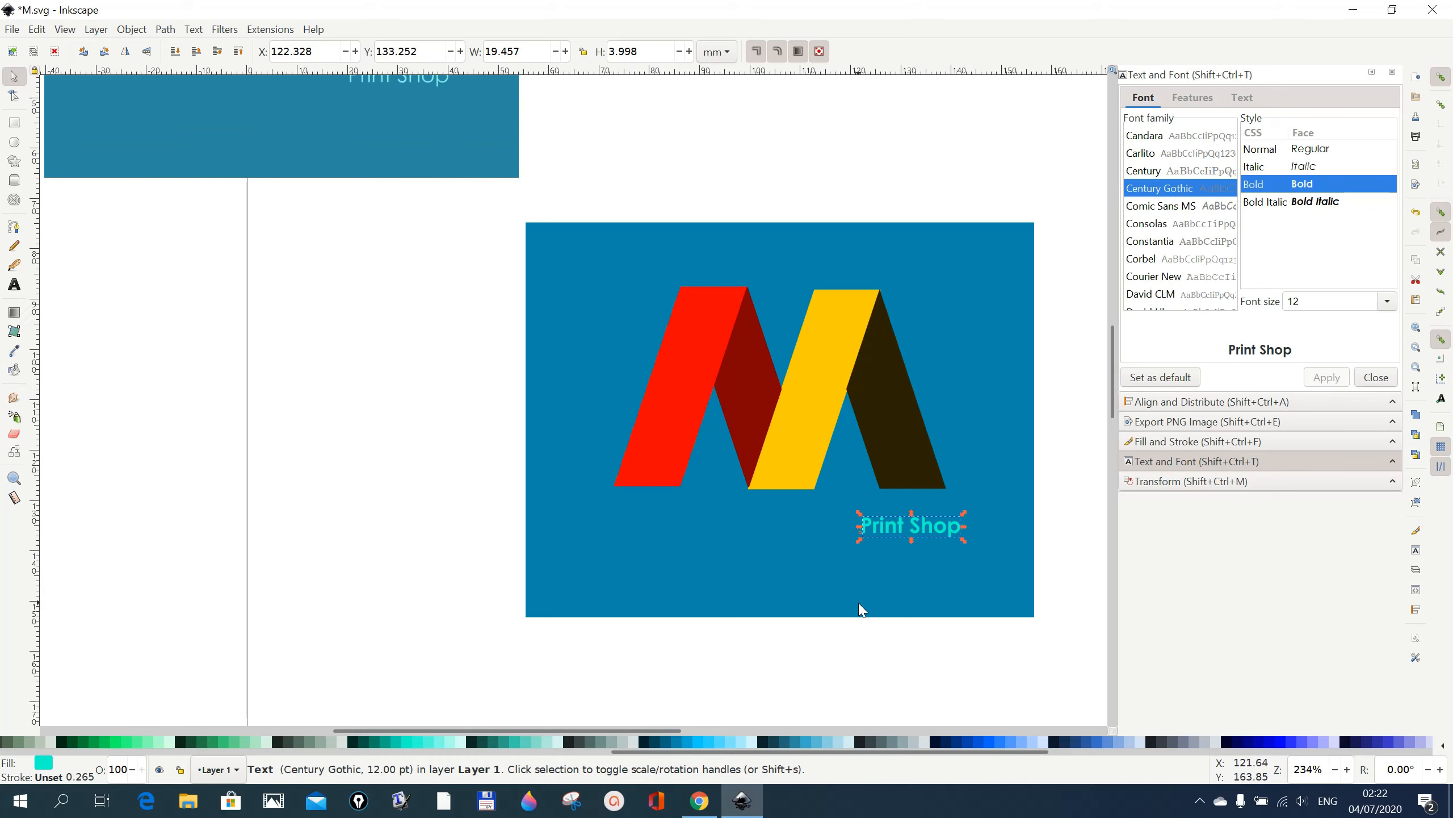
{"action": "scroll", "coordinate": [860, 606], "scroll_direction": "up", "scroll_amount": 2}
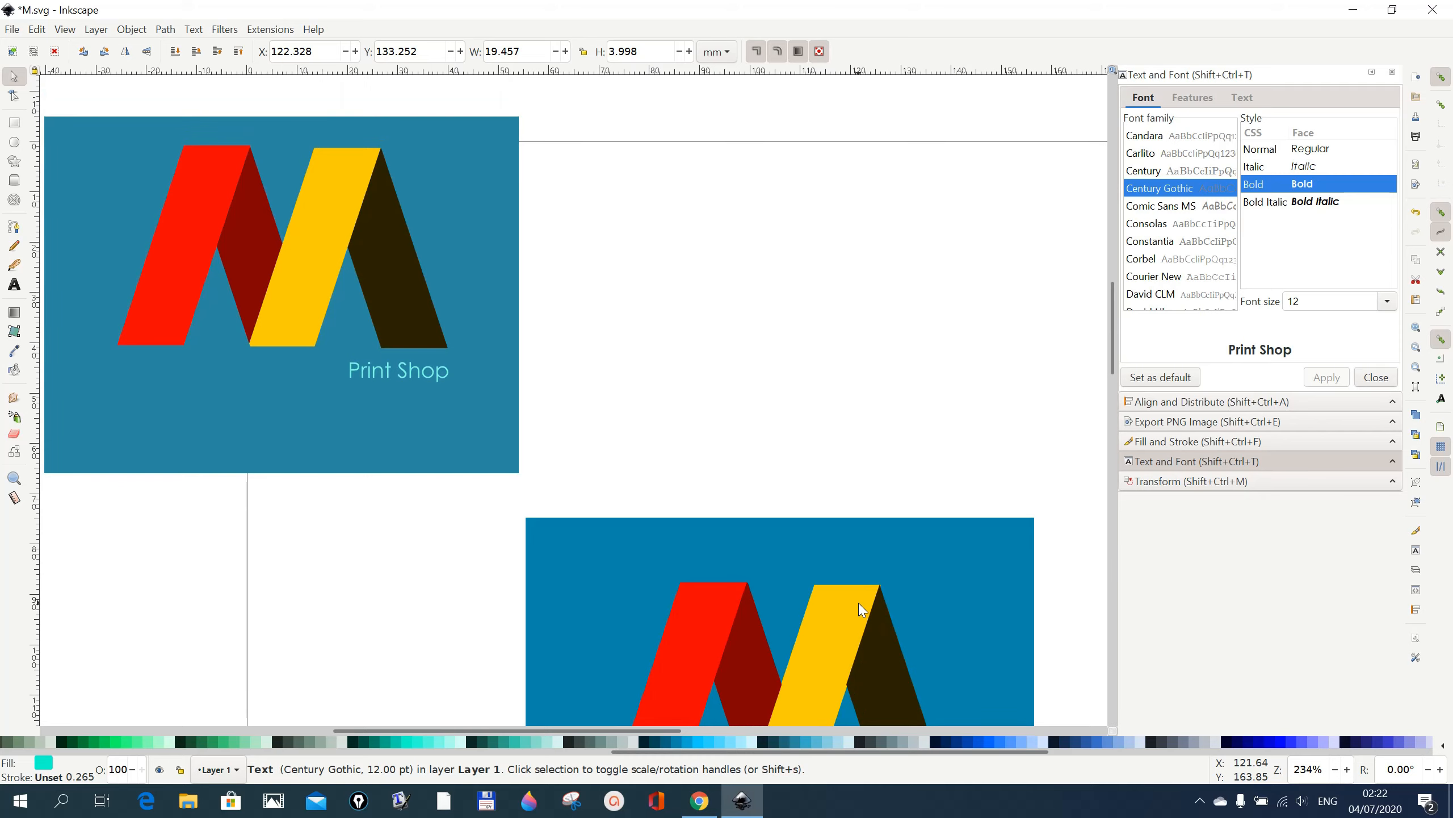
{"action": "scroll", "coordinate": [859, 602], "scroll_direction": "down", "scroll_amount": 4}
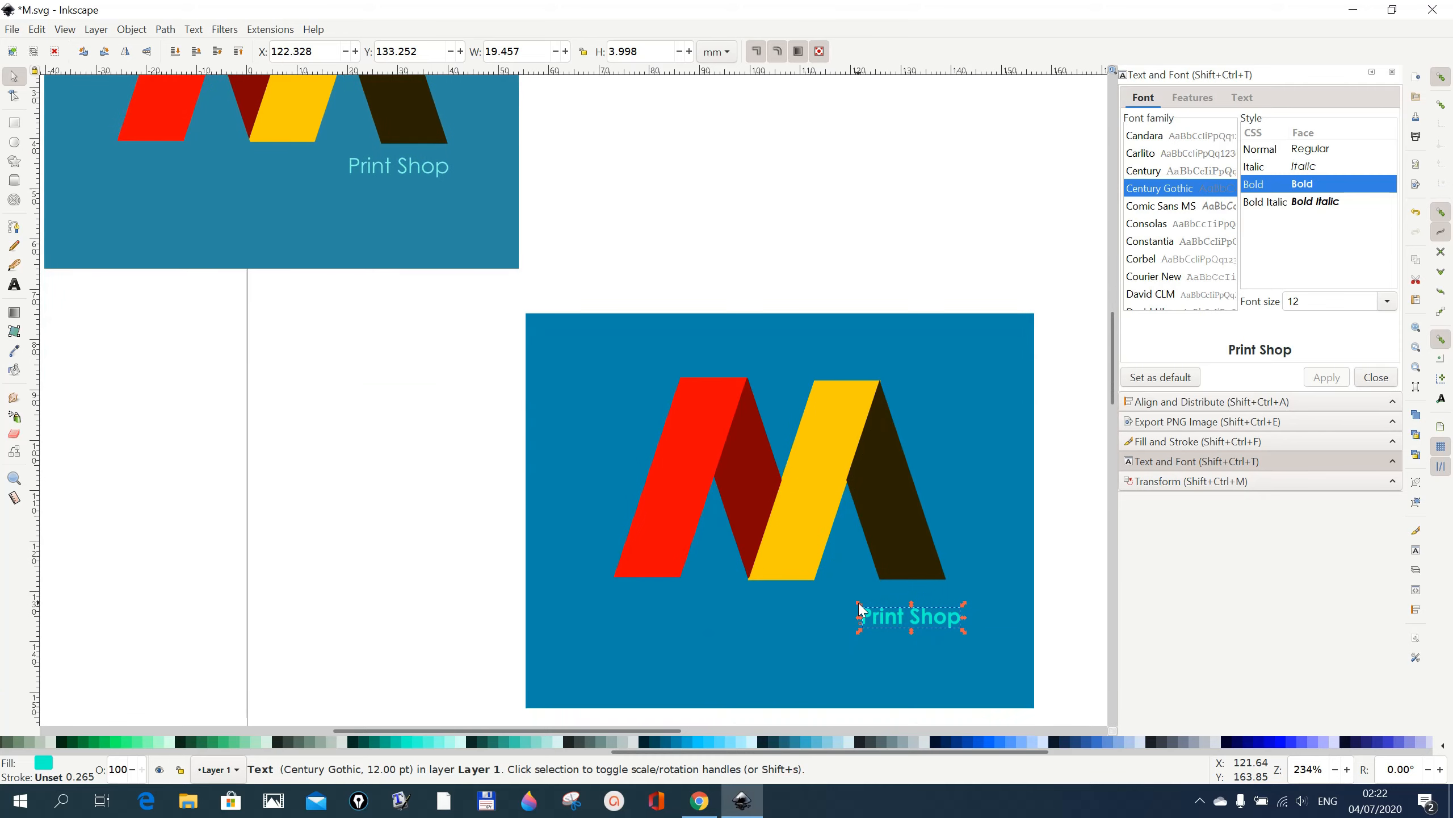
{"action": "left_click", "coordinate": [897, 687]}
{"action": "scroll", "coordinate": [915, 689], "scroll_direction": "down", "scroll_amount": 3}
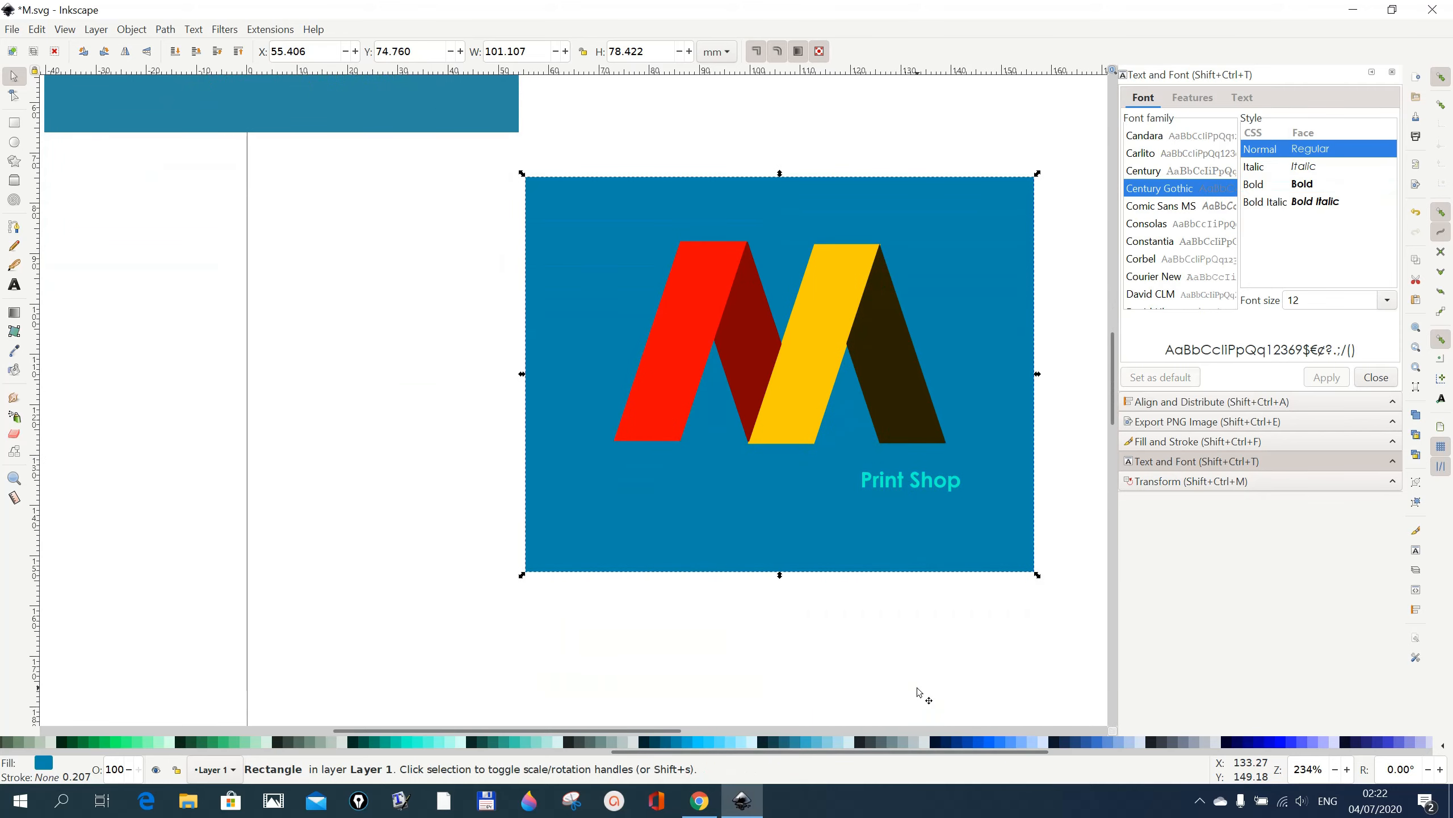